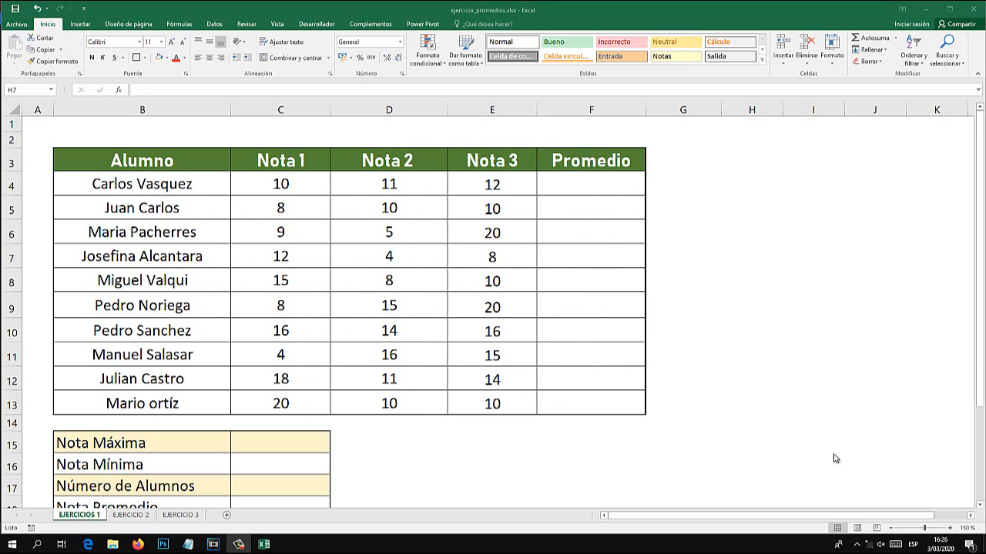
Review the three exercise sheets and the summary table below the grades in EJERCICIOS 1.
{"action": "double_click", "coordinate": [511, 10]}
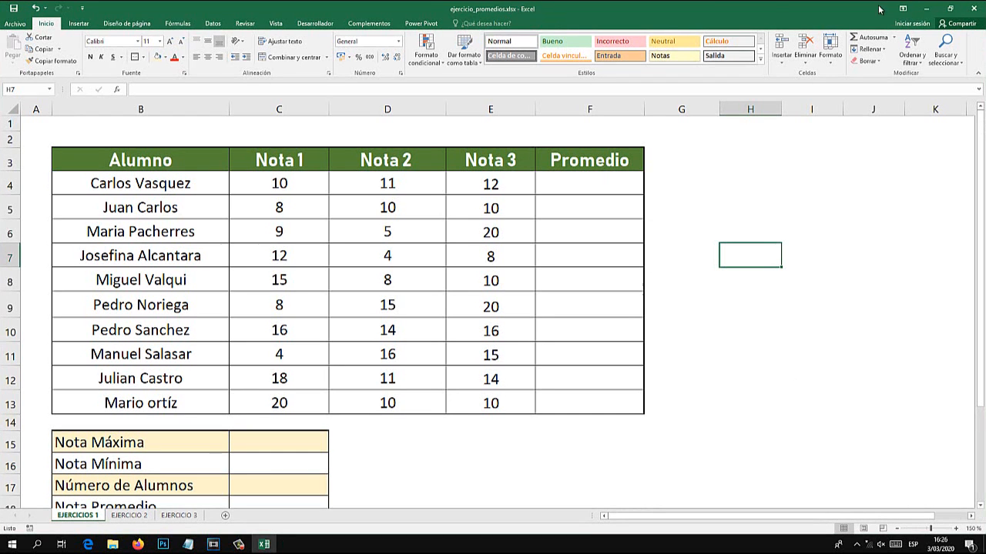
{"action": "left_click", "coordinate": [953, 11]}
{"action": "double_click", "coordinate": [531, 9]}
{"action": "left_click", "coordinate": [266, 411]}
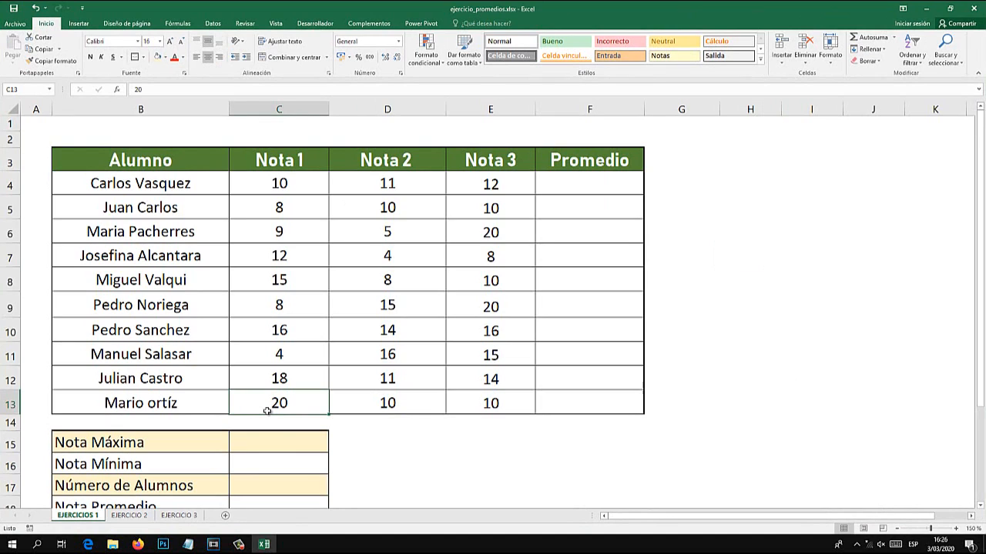
{"action": "left_click", "coordinate": [279, 351]}
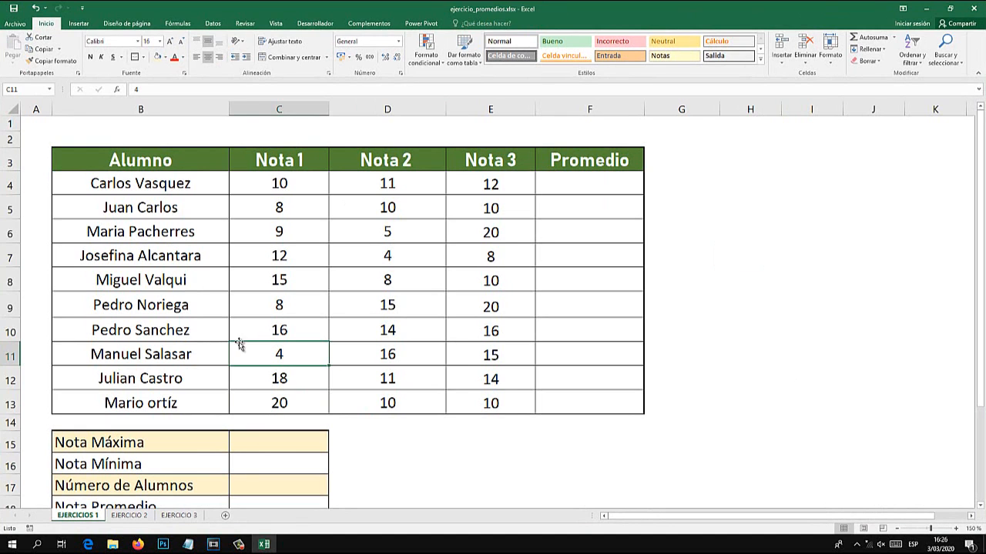
{"action": "left_click", "coordinate": [129, 515]}
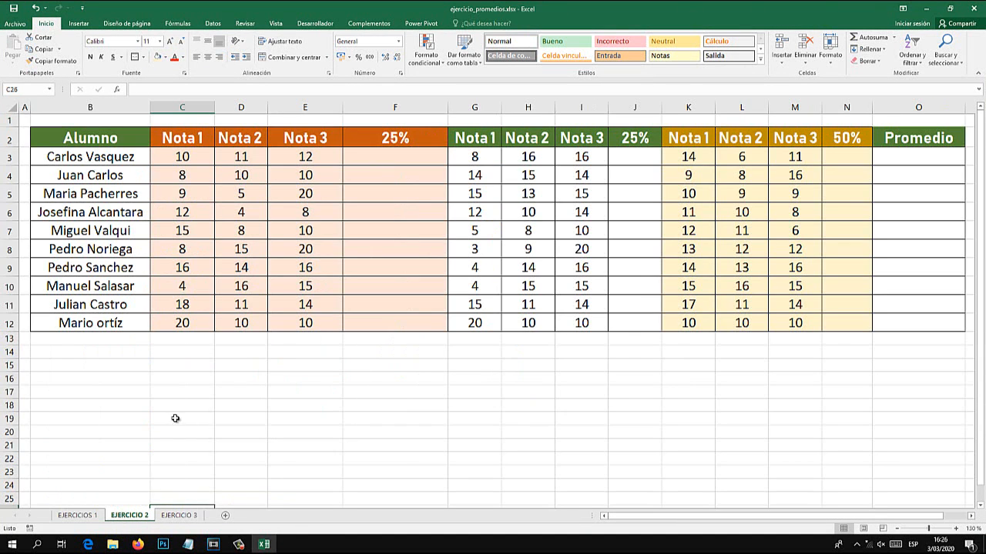
{"action": "left_click", "coordinate": [177, 515]}
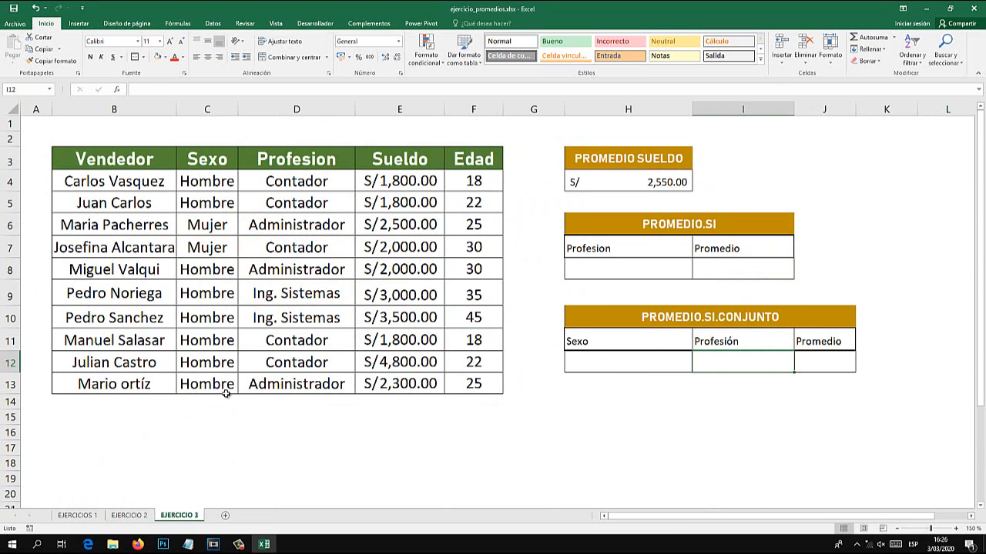
{"action": "left_click", "coordinate": [129, 515]}
{"action": "left_click", "coordinate": [395, 182]}
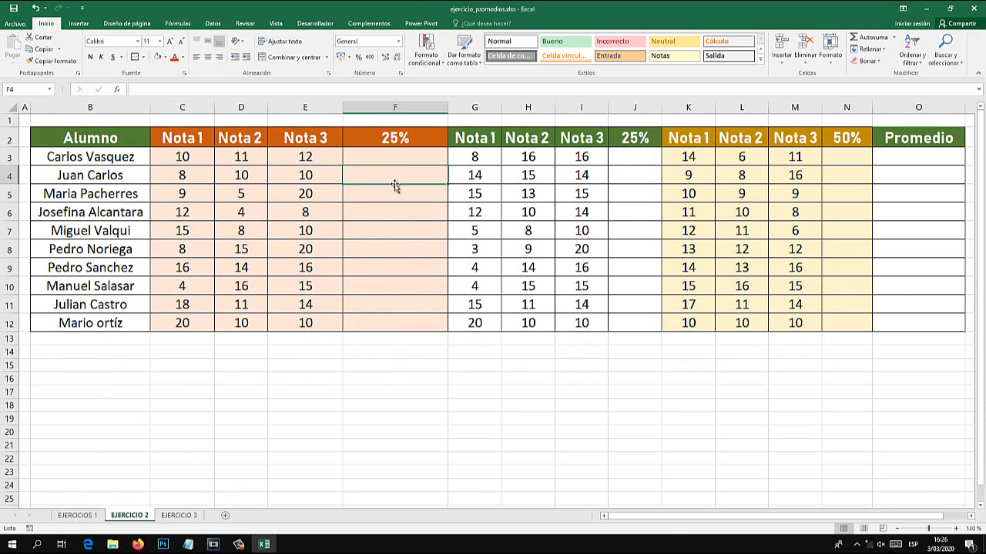
{"action": "left_click", "coordinate": [78, 518]}
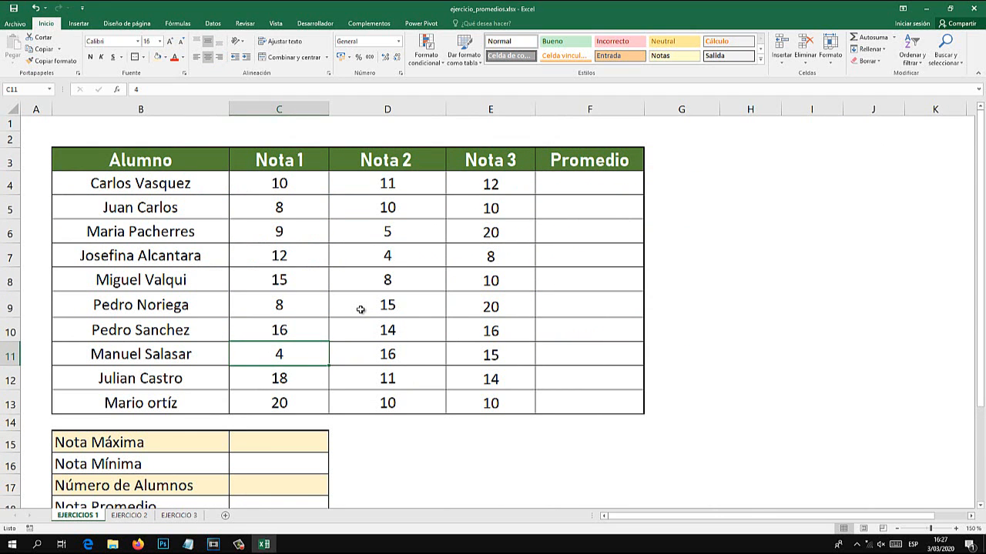
{"action": "scroll", "coordinate": [360, 308], "scroll_direction": "down", "scroll_amount": 2}
{"action": "scroll", "coordinate": [365, 301], "scroll_direction": "up", "scroll_amount": 2}
Calculate the first student's average in G4 with =(C4+D4+E4)/3 and color the result red.
{"action": "left_click", "coordinate": [694, 180]}
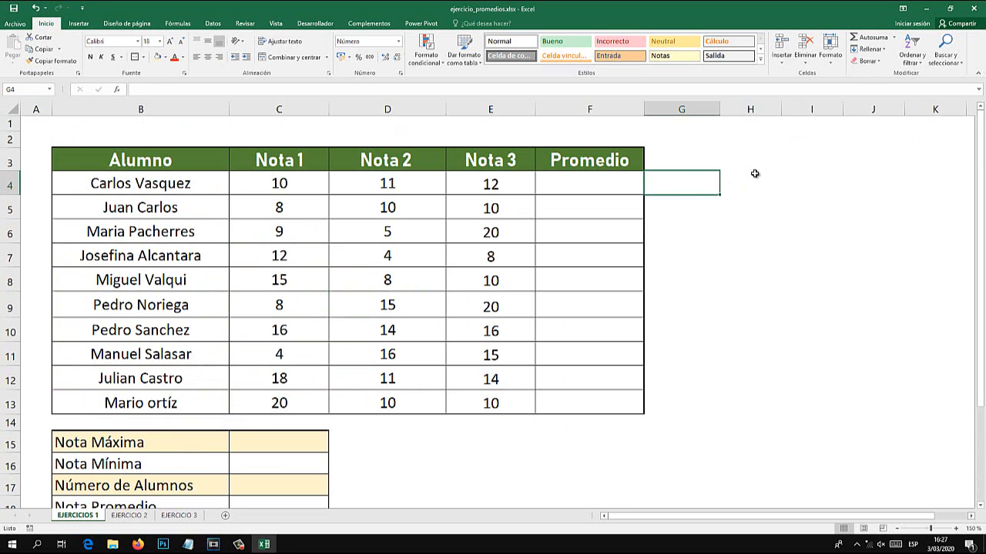
{"action": "key", "text": "super+plus"}
{"action": "key", "text": "super+plus"}
{"action": "key", "text": "super+plus"}
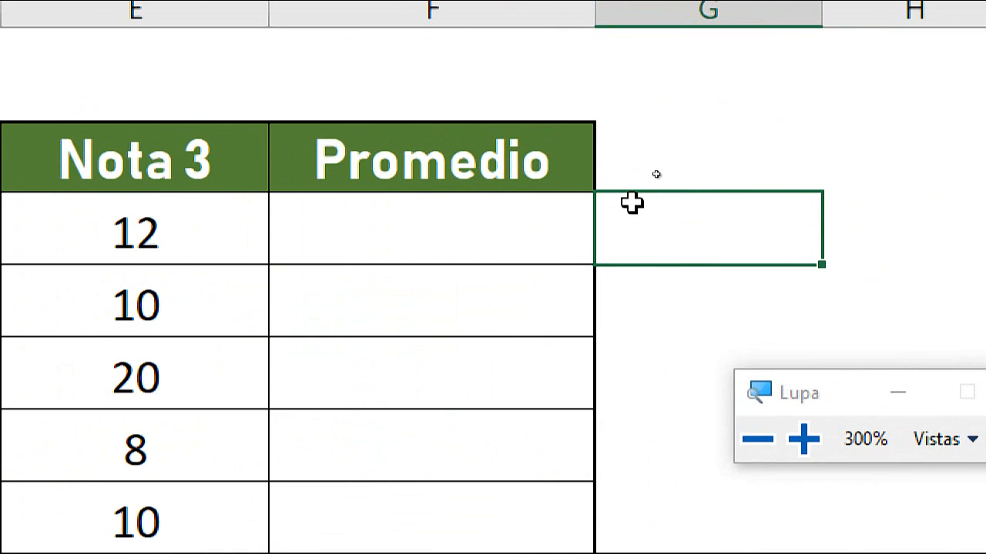
{"action": "type", "text": "="}
{"action": "key", "text": "super+Escape"}
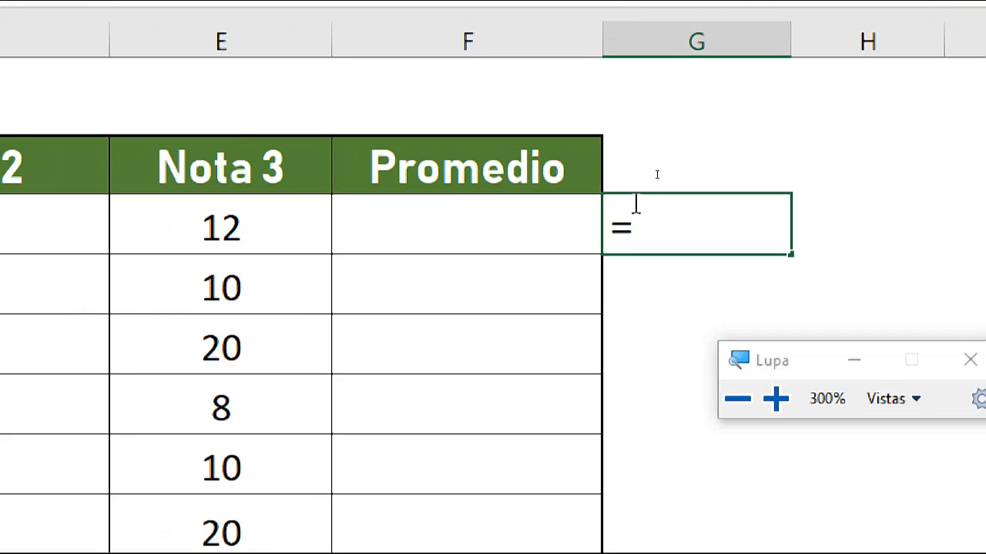
{"action": "type", "text": "("}
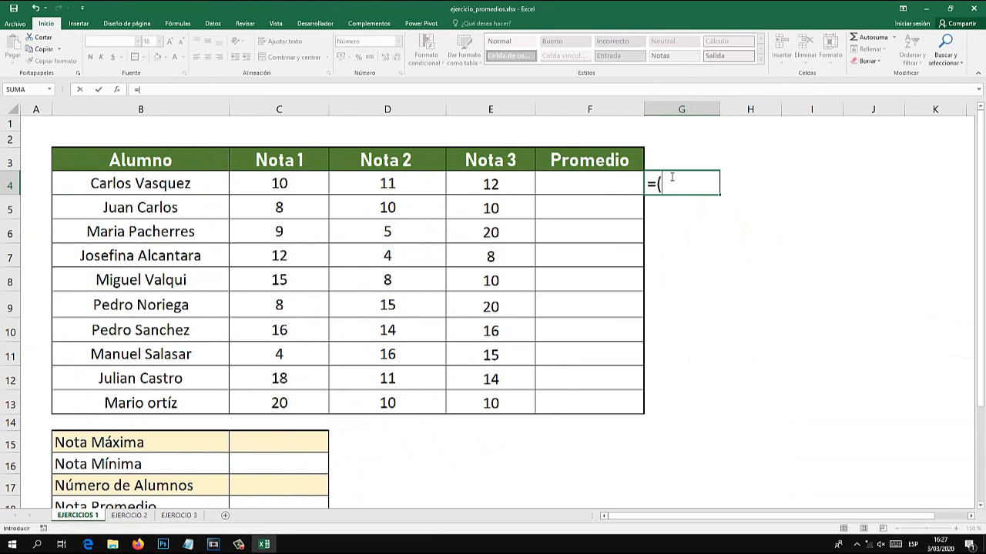
{"action": "left_click", "coordinate": [292, 184]}
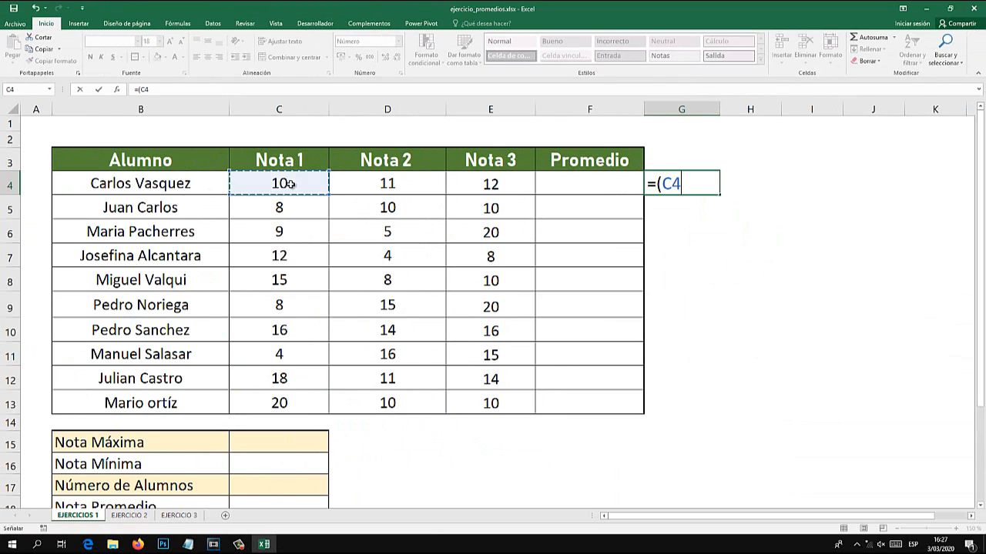
{"action": "type", "text": "+"}
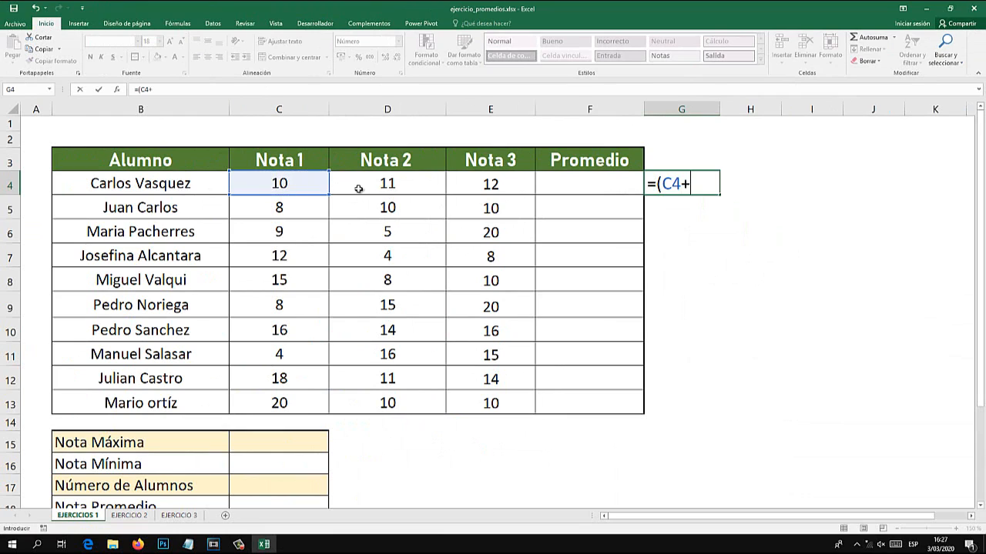
{"action": "left_click", "coordinate": [383, 188]}
{"action": "type", "text": "+"}
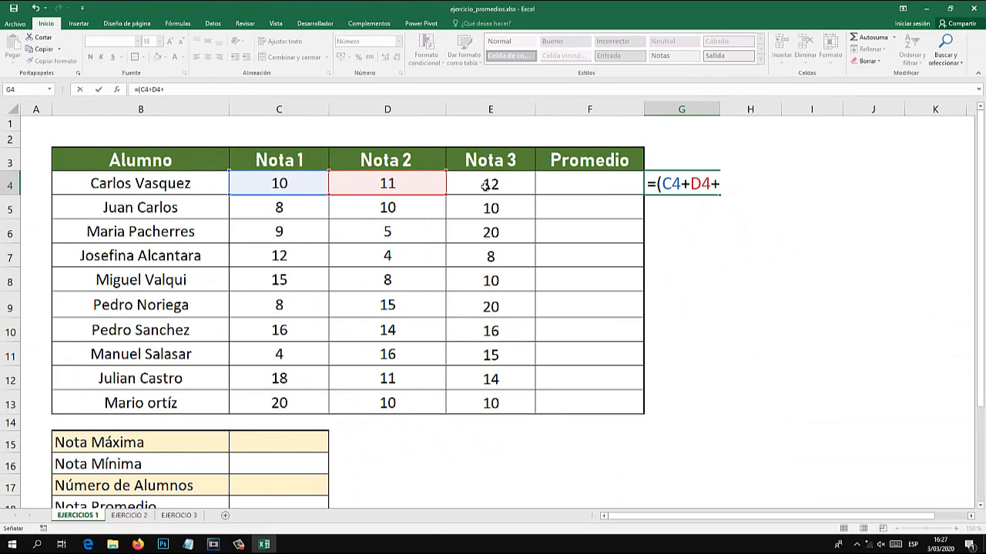
{"action": "left_click", "coordinate": [485, 187]}
{"action": "type", "text": ")"}
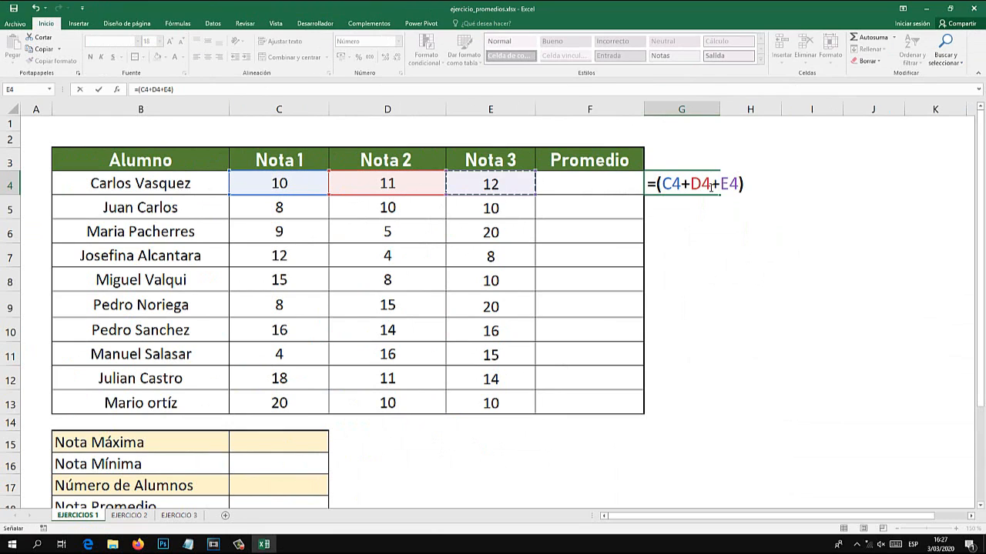
{"action": "type", "text": "/"}
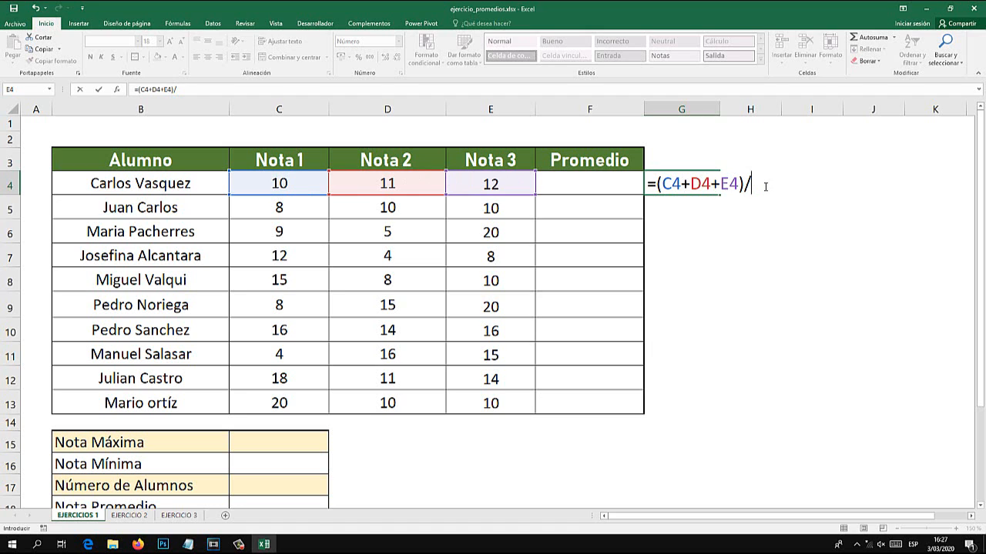
{"action": "type", "text": "3"}
{"action": "key", "text": "Return"}
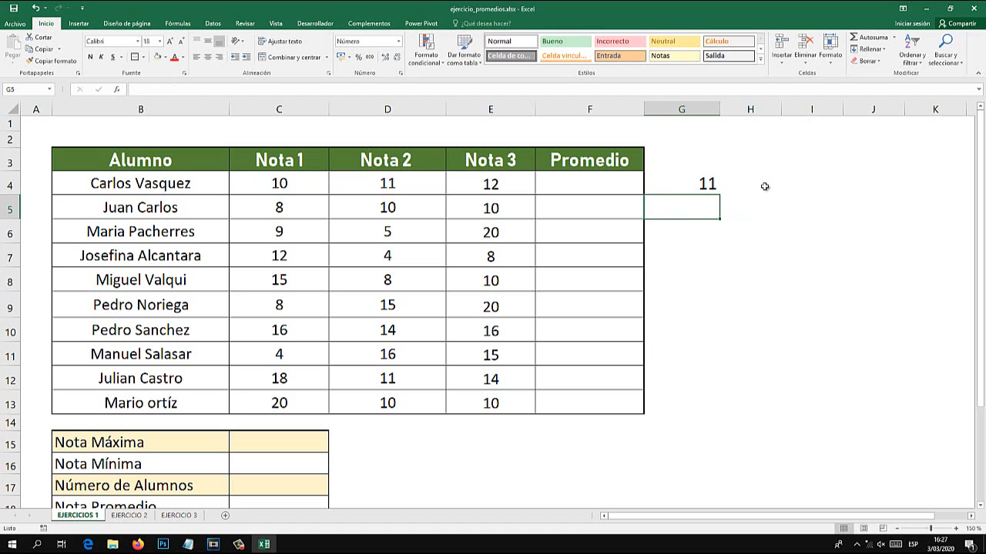
{"action": "left_click", "coordinate": [710, 185]}
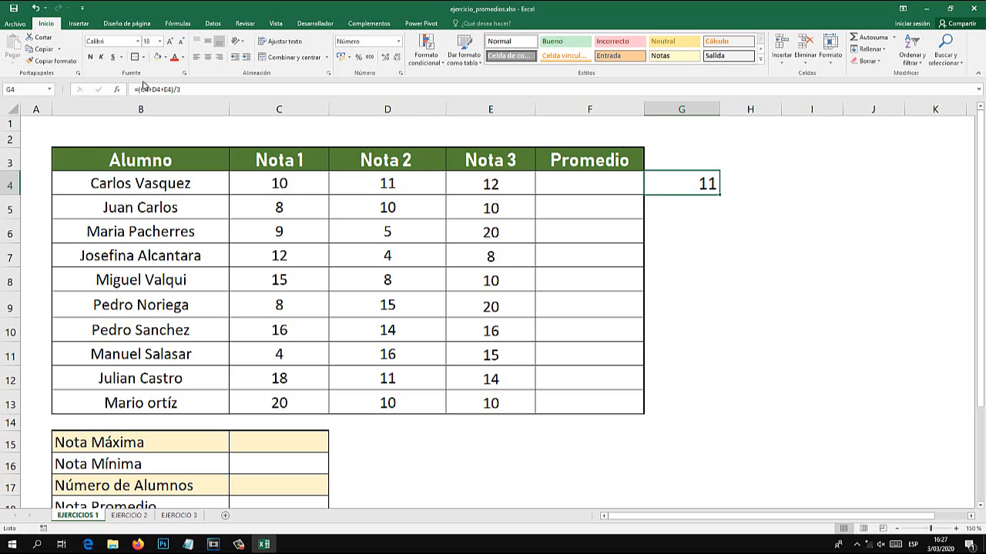
{"action": "left_click", "coordinate": [175, 59]}
Calculate the first student's average in F4 with the formula =PROMEDIO(C4:E4).
{"action": "left_click", "coordinate": [587, 178]}
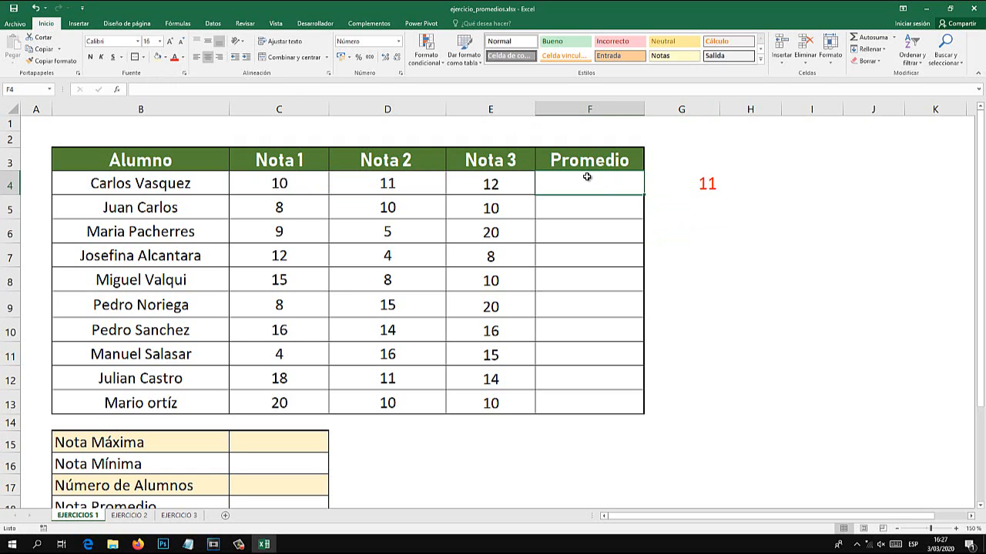
{"action": "type", "text": "="}
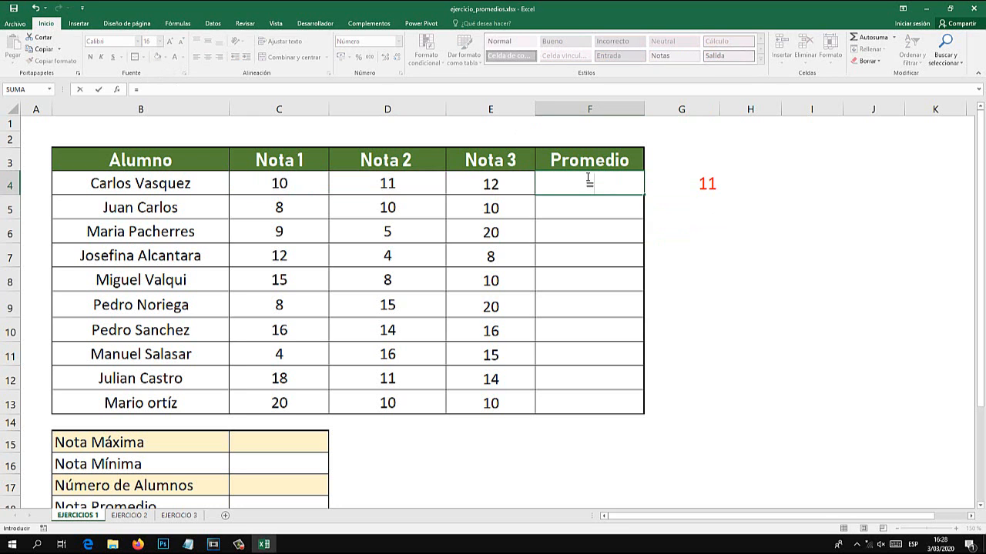
{"action": "type", "text": "PROMEDIO"}
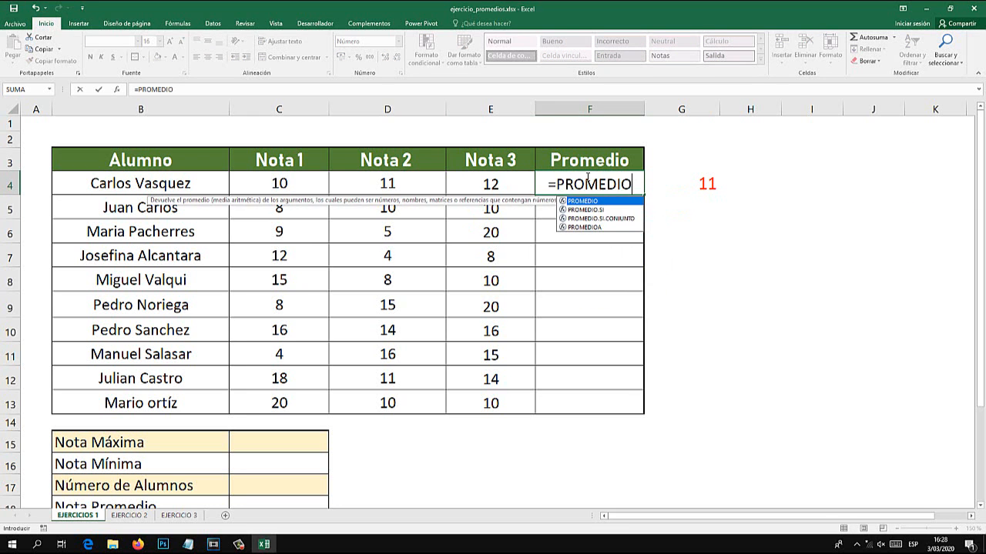
{"action": "key", "text": "super+plus"}
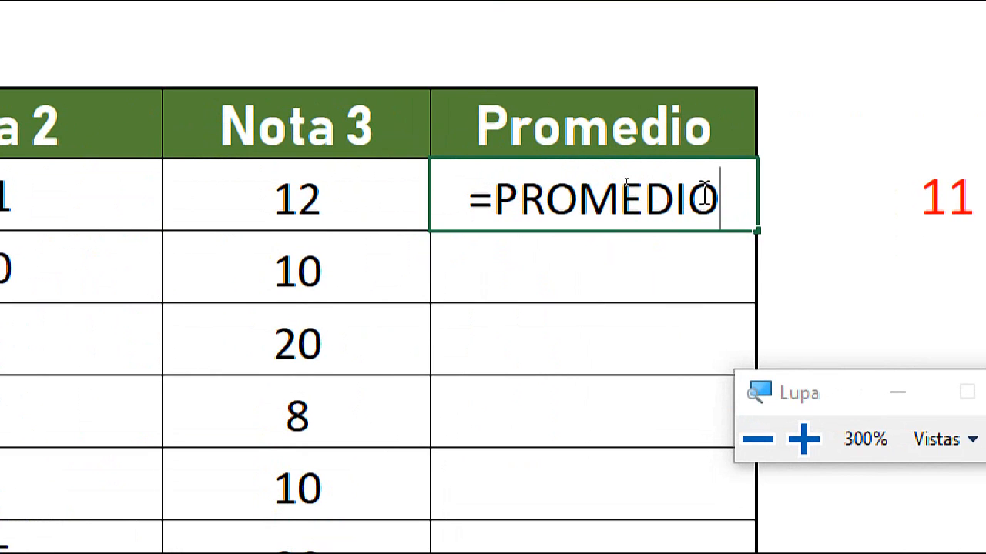
{"action": "type", "text": "("}
{"action": "key", "text": "super+Escape"}
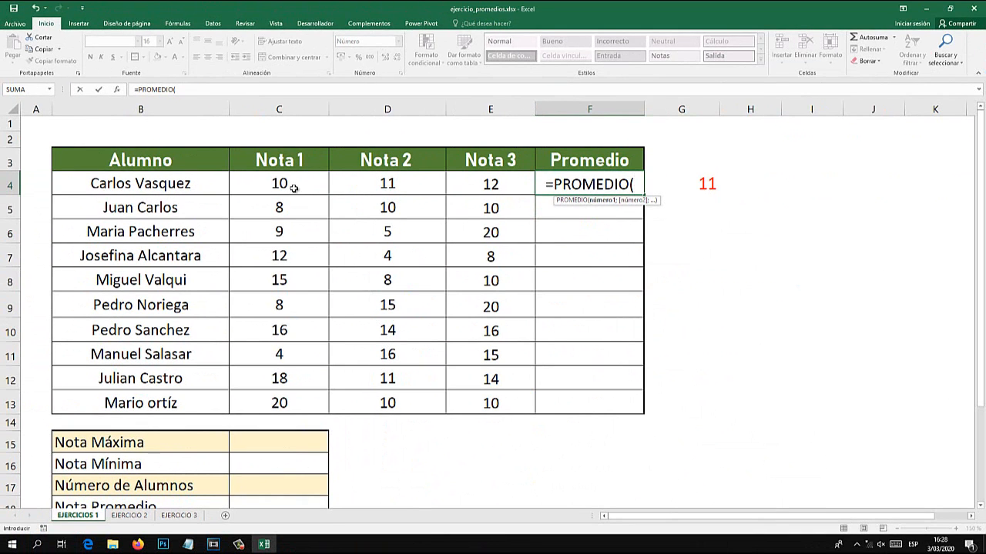
{"action": "left_click", "coordinate": [294, 185]}
{"action": "left_click_drag", "start_coordinate": [294, 185], "coordinate": [473, 187]}
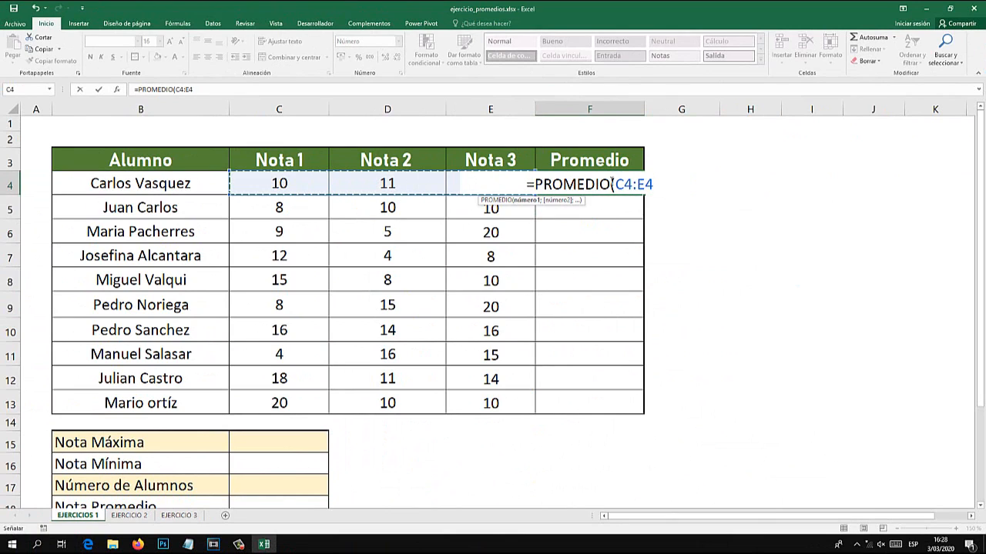
{"action": "type", "text": ")"}
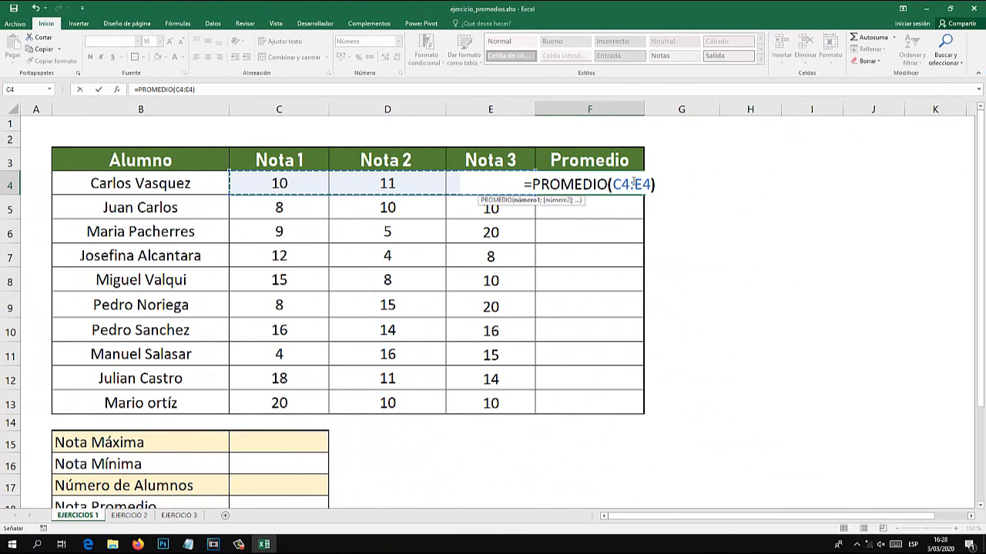
{"action": "key", "text": "Return"}
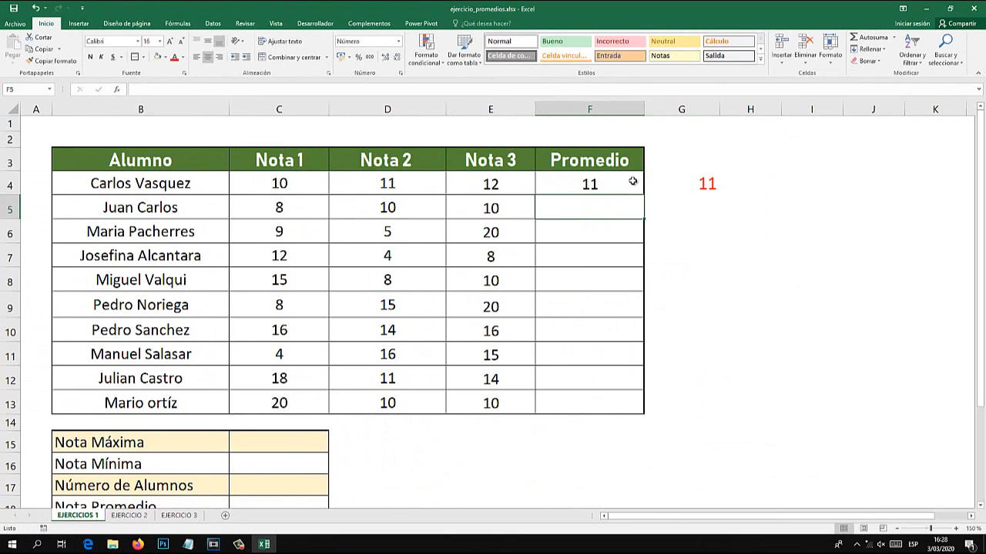
Compare the formulas in F4 and G4, and fill the PROMEDIO formula from F4 down to F13.
{"action": "left_click", "coordinate": [632, 181]}
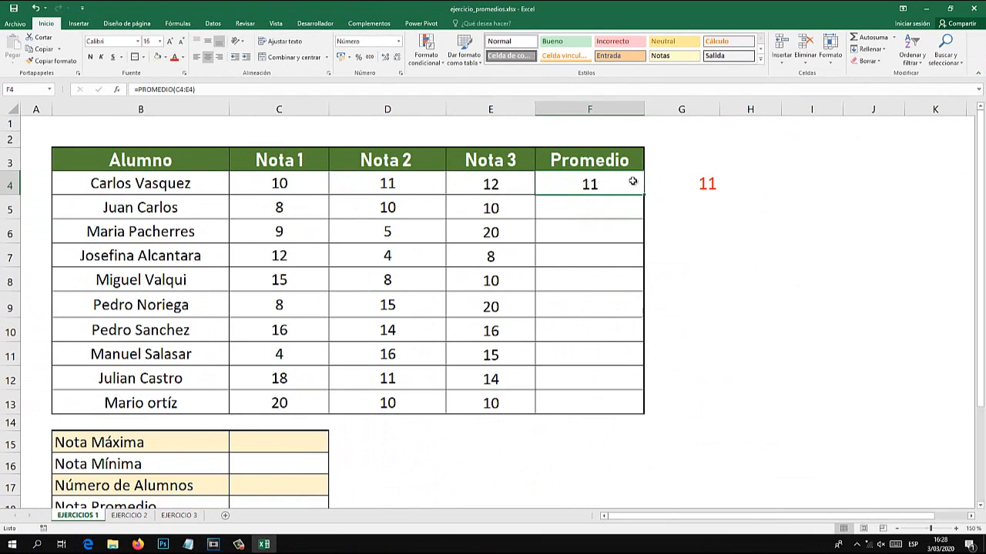
{"action": "left_click", "coordinate": [709, 188]}
{"action": "left_click", "coordinate": [624, 187]}
{"action": "left_click", "coordinate": [693, 184]}
{"action": "left_click", "coordinate": [636, 187]}
{"action": "left_click", "coordinate": [658, 181]}
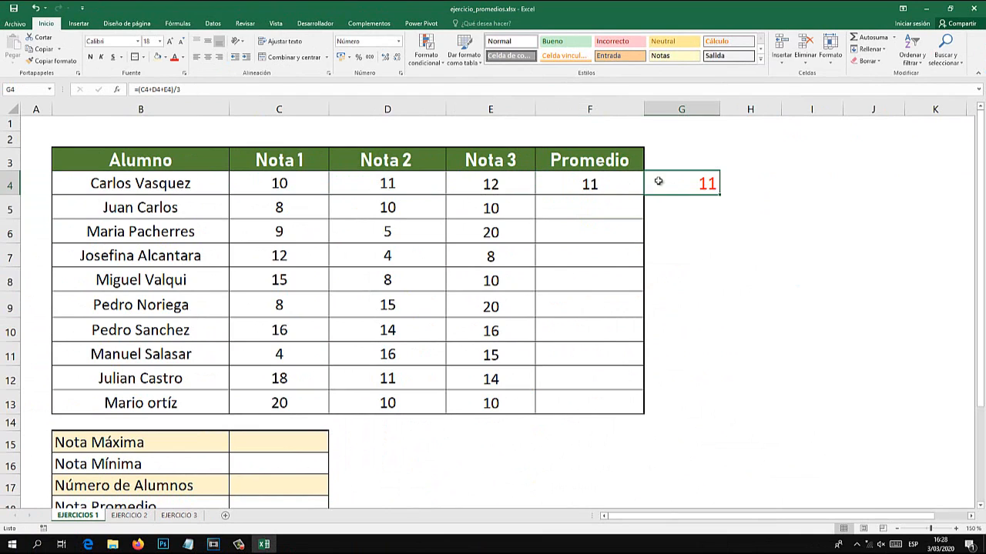
{"action": "left_click", "coordinate": [606, 188]}
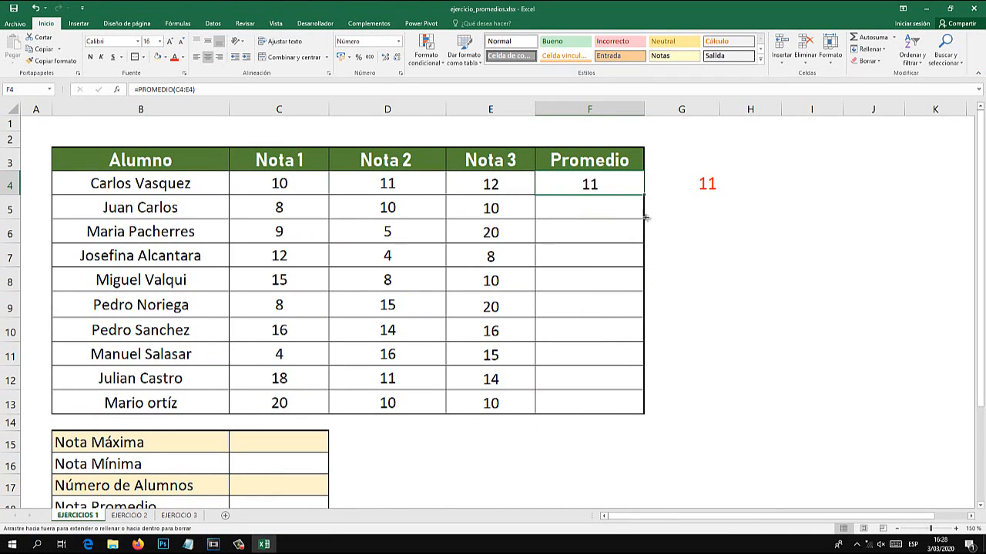
{"action": "left_click_drag", "start_coordinate": [645, 217], "coordinate": [649, 402]}
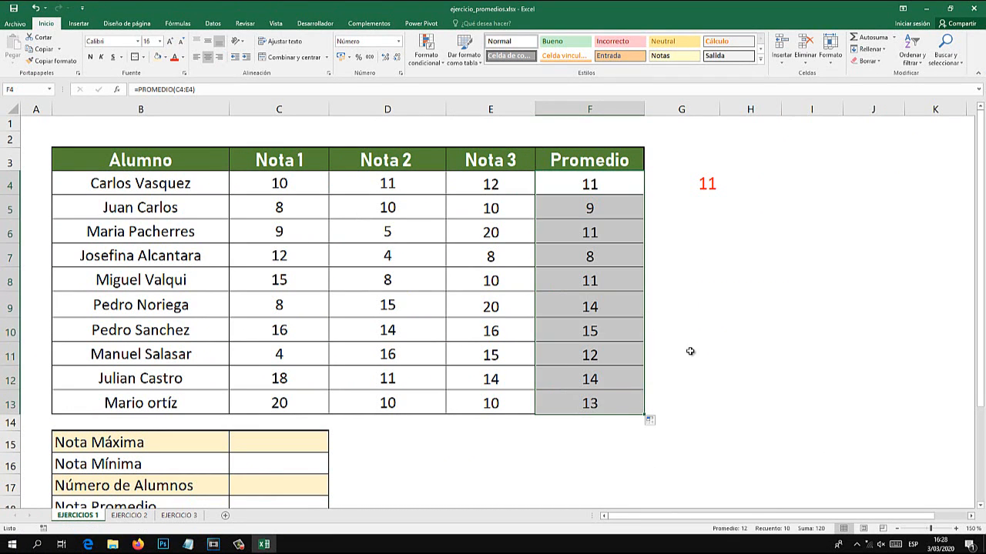
Fill the manual average formula from G4 down to G13 for comparison, and clear G4:G13.
{"action": "left_click", "coordinate": [698, 189]}
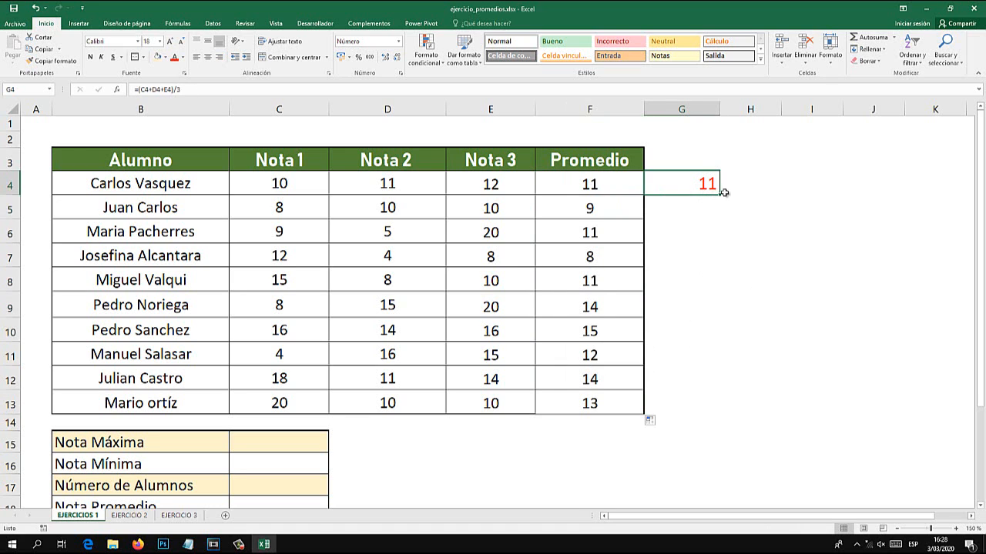
{"action": "left_click_drag", "start_coordinate": [724, 193], "coordinate": [719, 406]}
{"action": "left_click", "coordinate": [822, 332]}
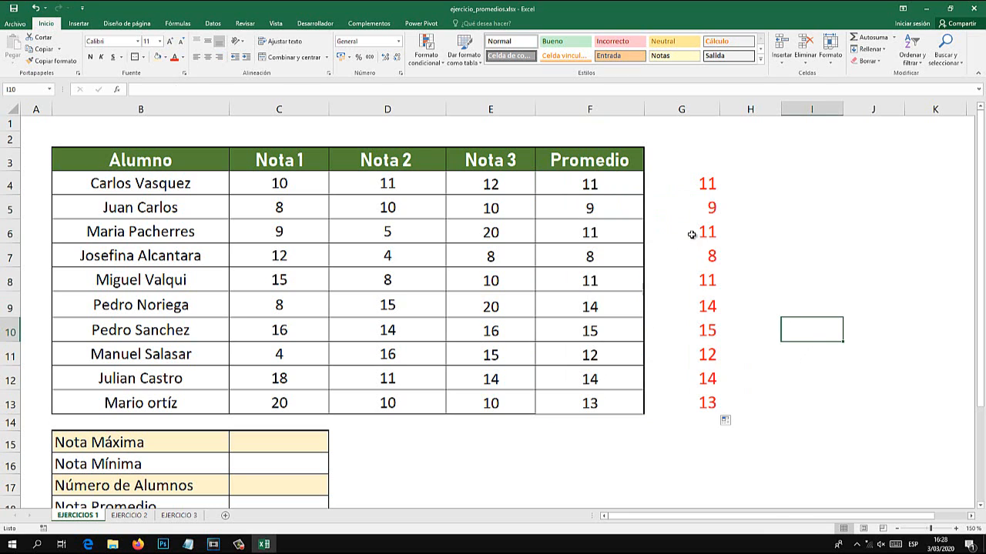
{"action": "left_click_drag", "start_coordinate": [675, 187], "coordinate": [709, 402]}
{"action": "key", "text": "Delete"}
Calculate the Nota Máxima in C15 with the formula =MAX(F4:F13).
{"action": "left_click", "coordinate": [80, 450]}
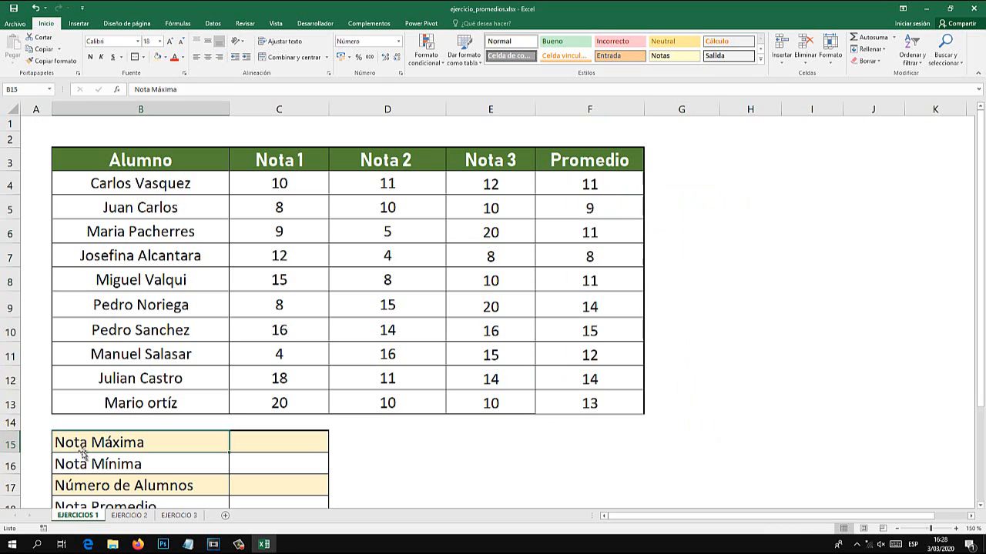
{"action": "left_click", "coordinate": [267, 447]}
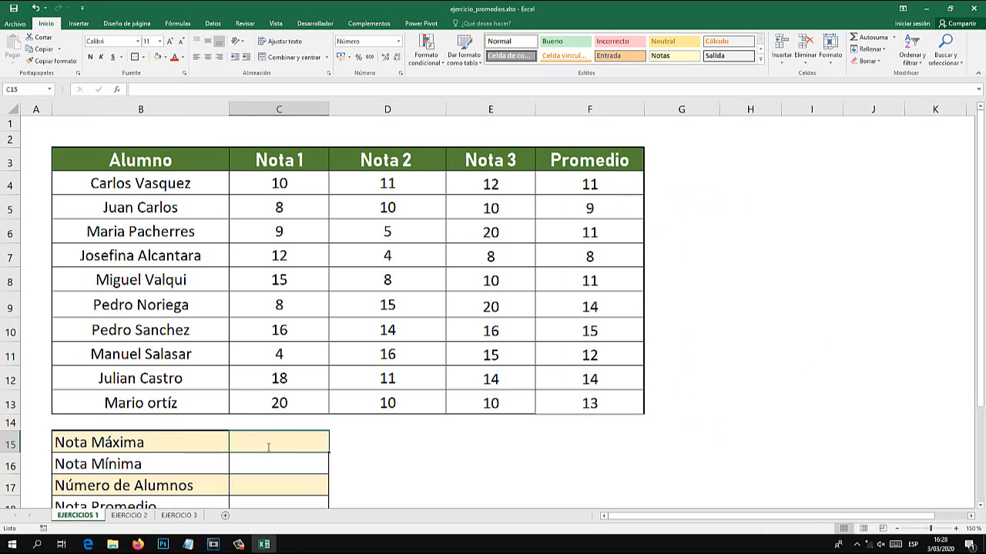
{"action": "type", "text": "="}
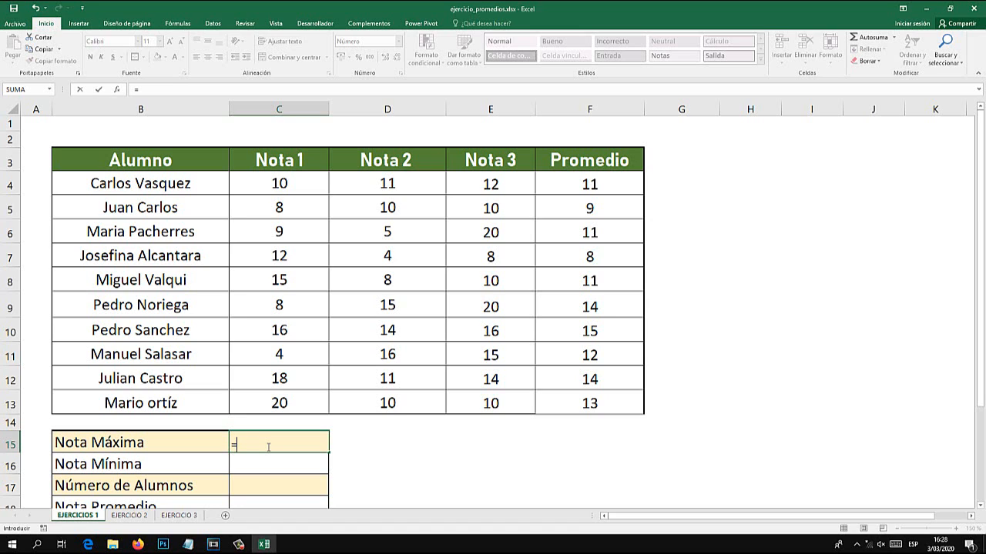
{"action": "type", "text": "MAX"}
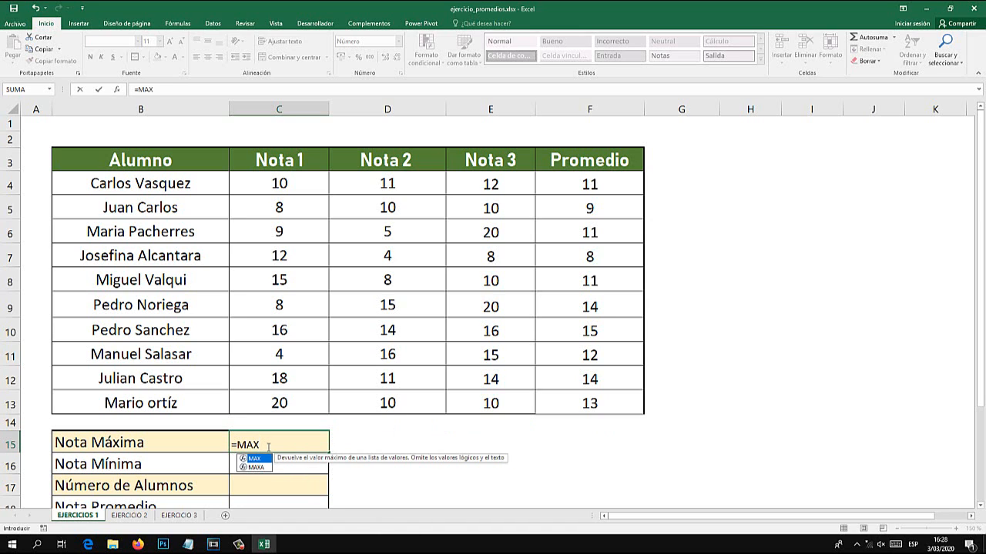
{"action": "type", "text": "("}
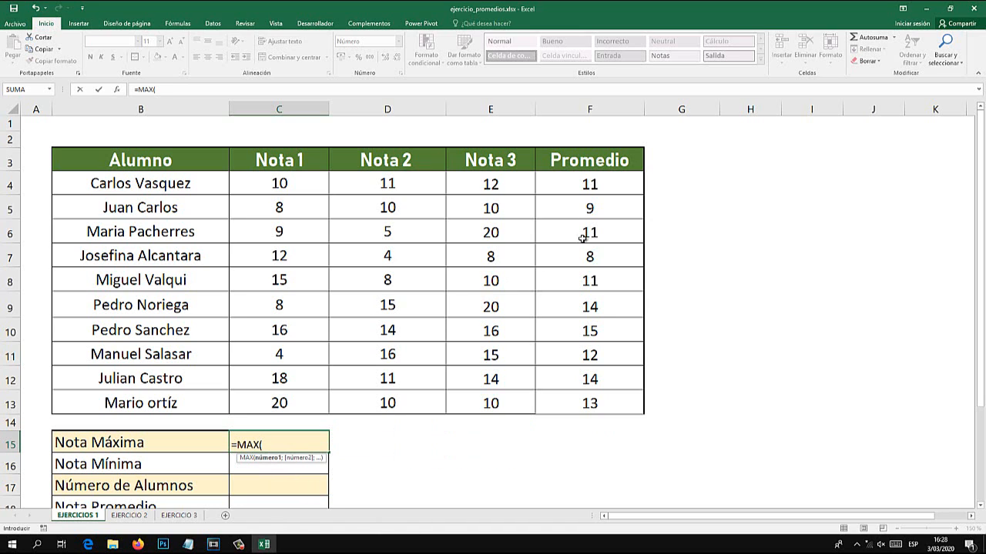
{"action": "left_click_drag", "start_coordinate": [587, 188], "coordinate": [607, 403]}
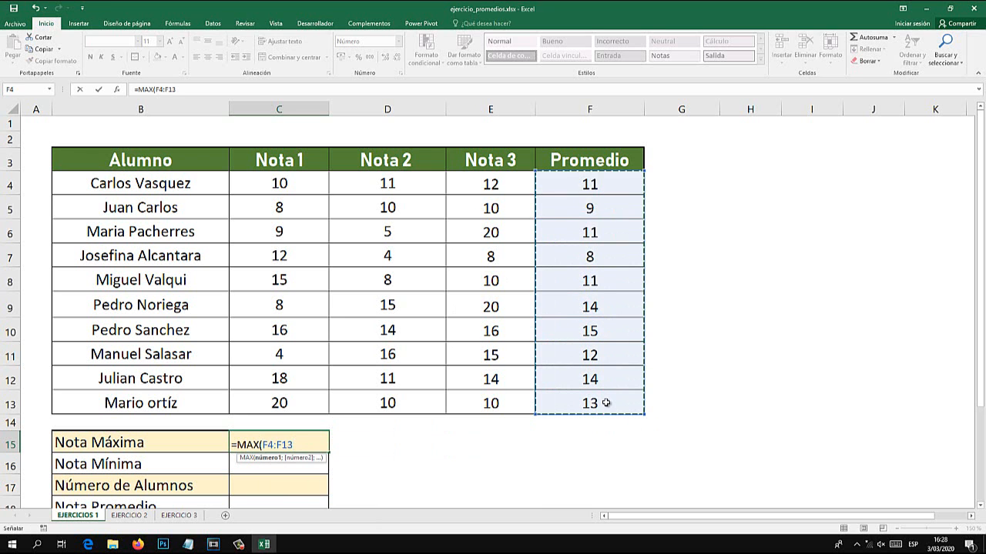
{"action": "type", "text": ")"}
{"action": "key", "text": "super+plus"}
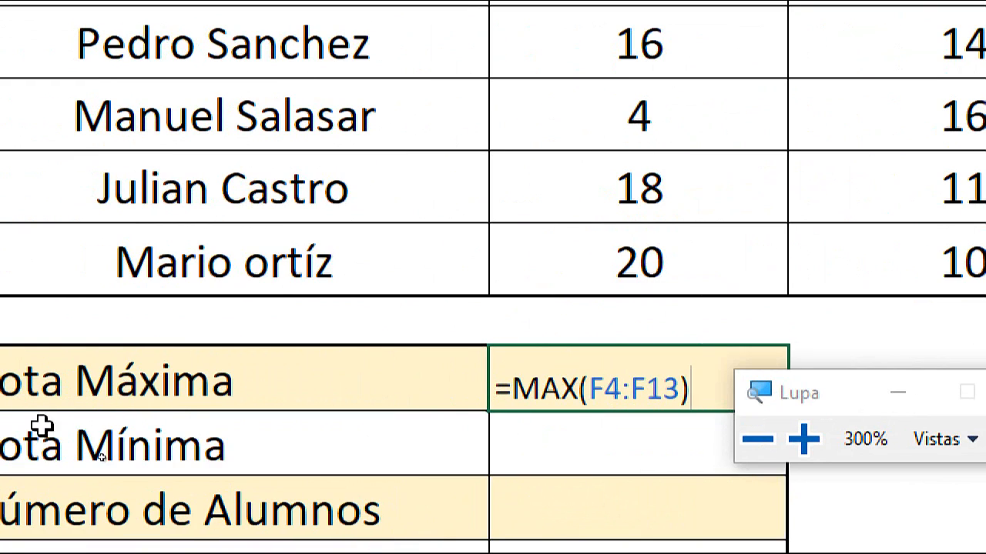
{"action": "key", "text": "Return"}
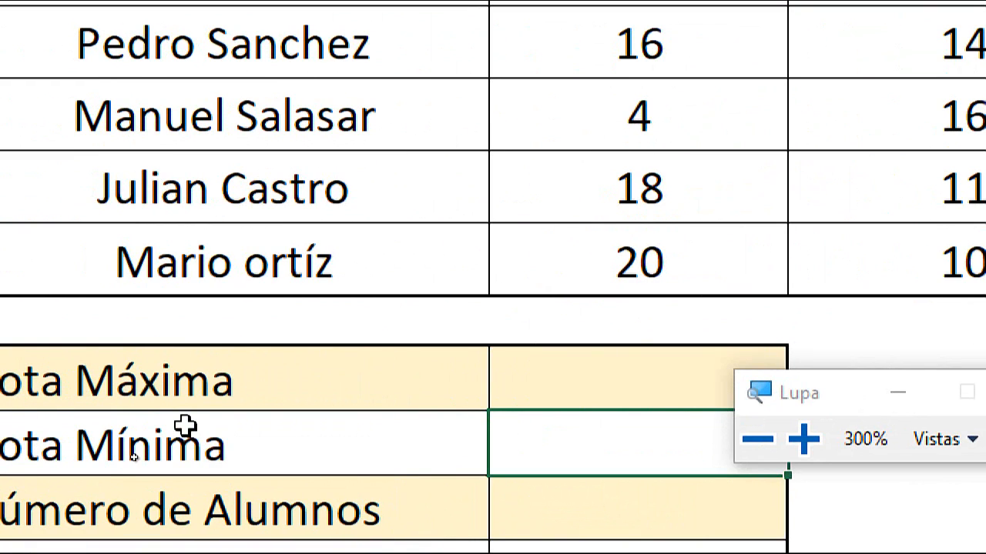
{"action": "left_click", "coordinate": [602, 360]}
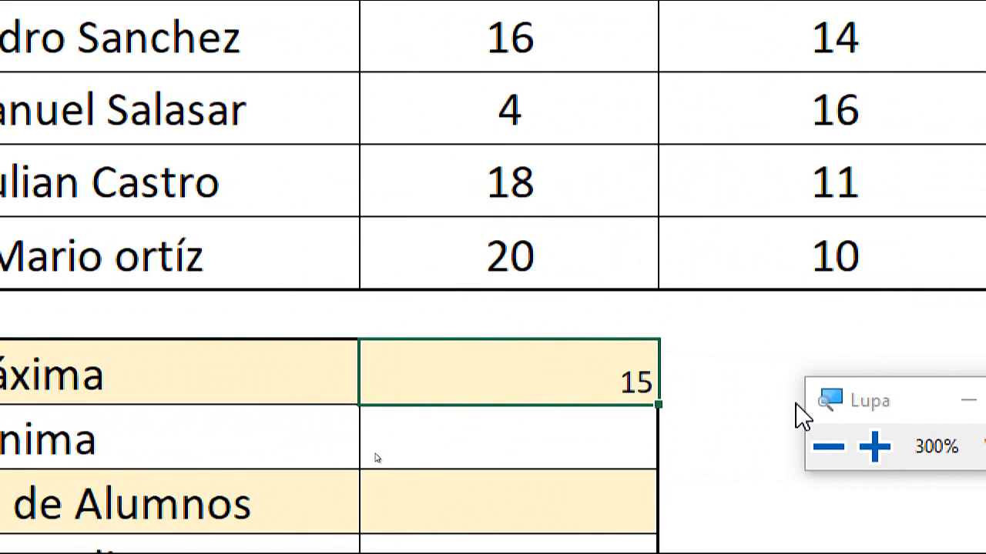
Calculate the Nota Mínima in C16 with the formula =MIN(F4:F13), and close the screen magnifier.
{"action": "left_click", "coordinate": [831, 449]}
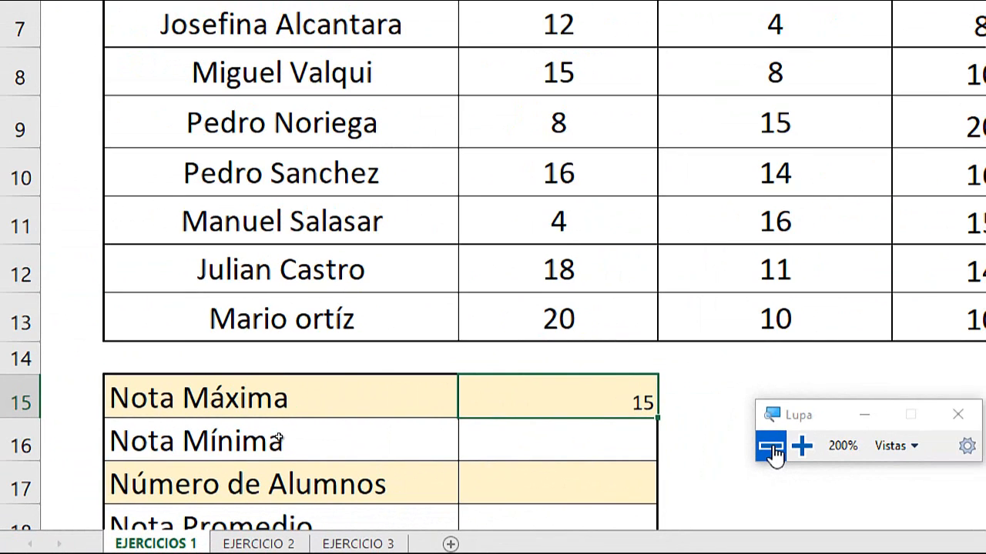
{"action": "left_click", "coordinate": [588, 440]}
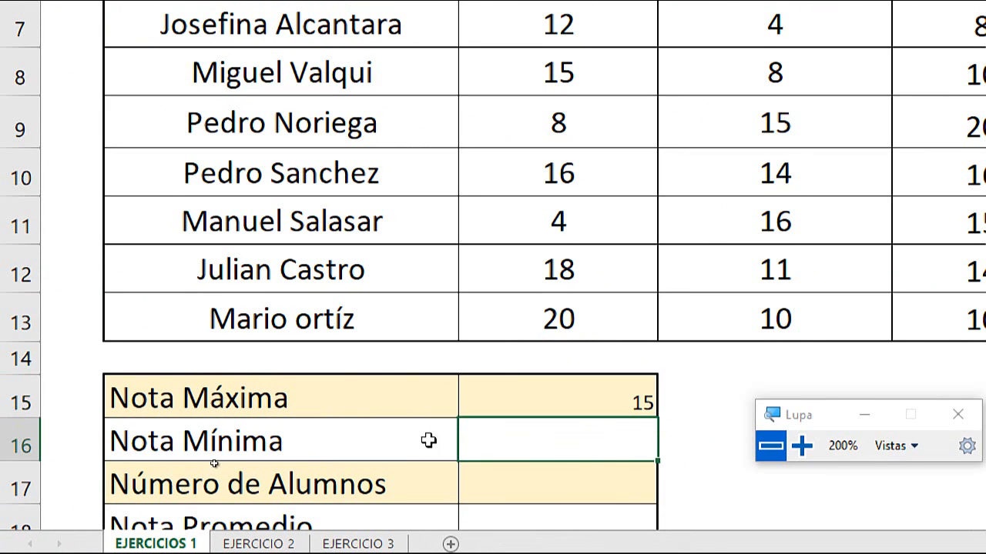
{"action": "type", "text": "=MIN"}
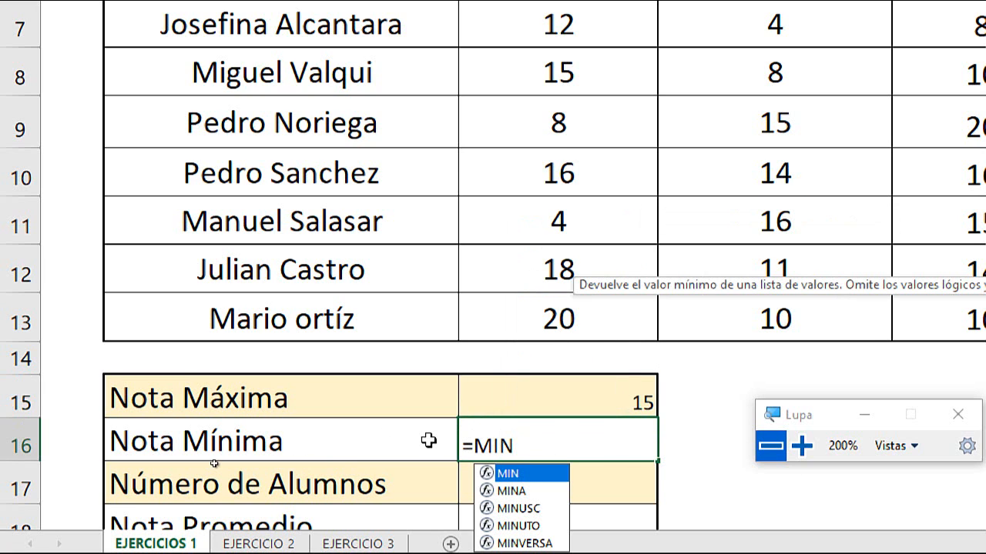
{"action": "type", "text": "("}
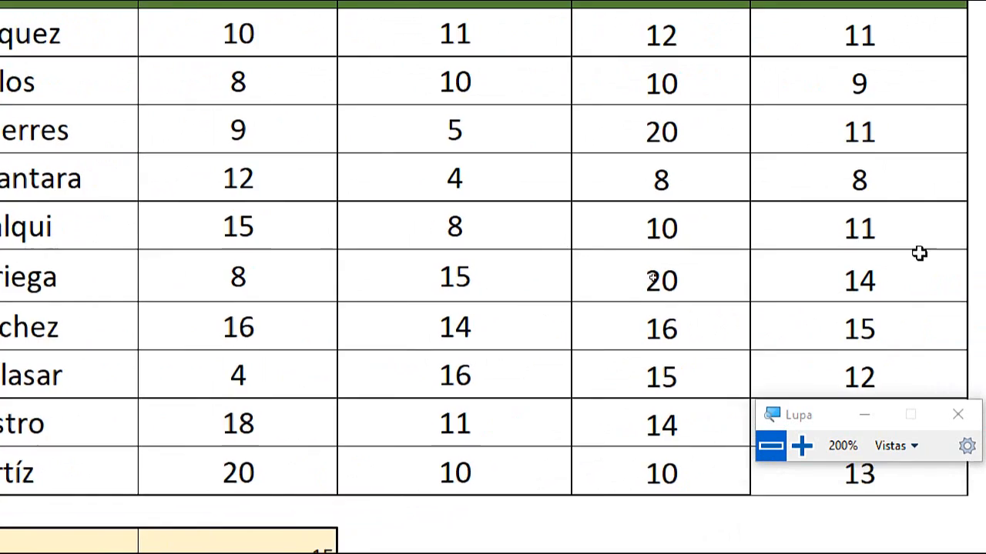
{"action": "left_click_drag", "start_coordinate": [656, 135], "coordinate": [686, 492]}
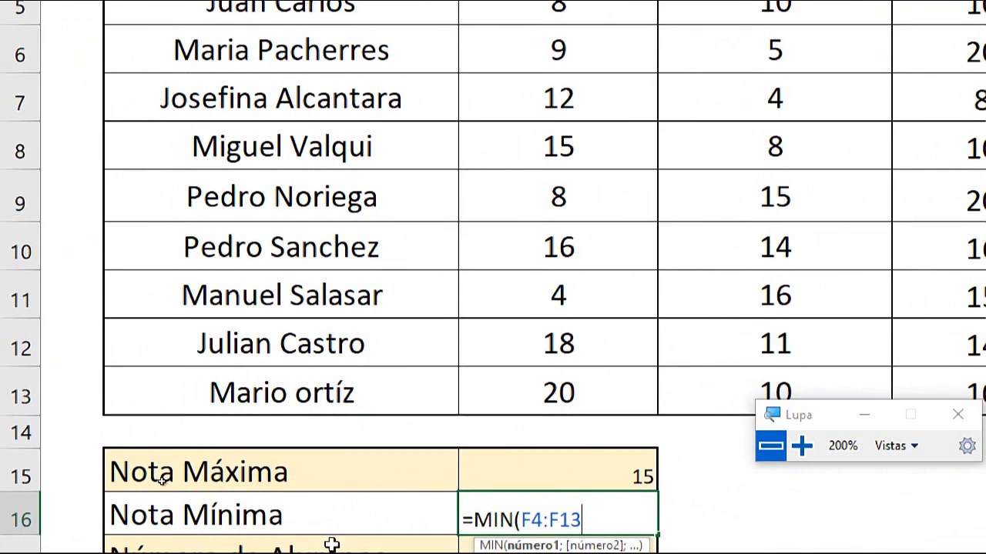
{"action": "type", "text": ")"}
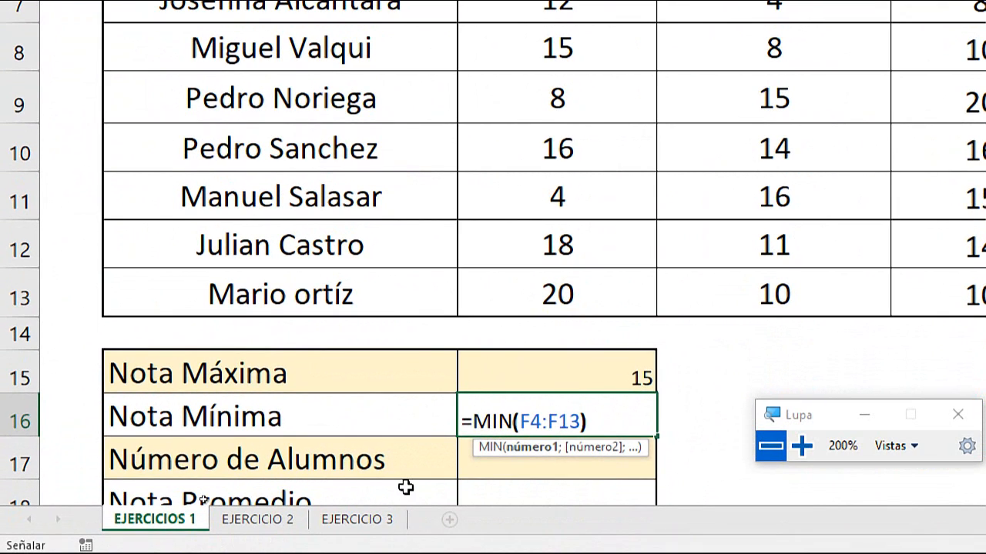
{"action": "key", "text": "Return"}
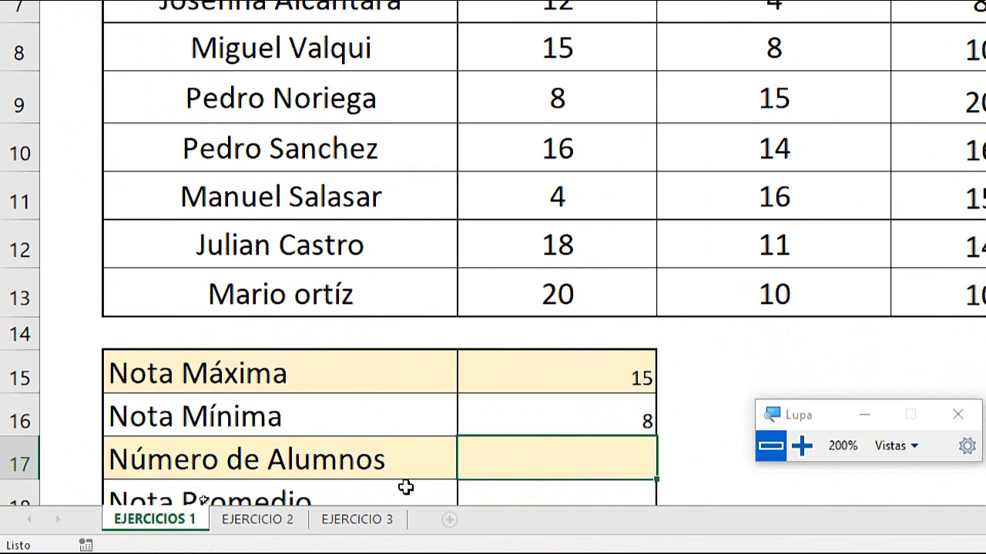
{"action": "key", "text": "super+Escape"}
Increase the font size of the summary result cells C15:C19 to 22.
{"action": "scroll", "coordinate": [285, 392], "scroll_direction": "down", "scroll_amount": 1}
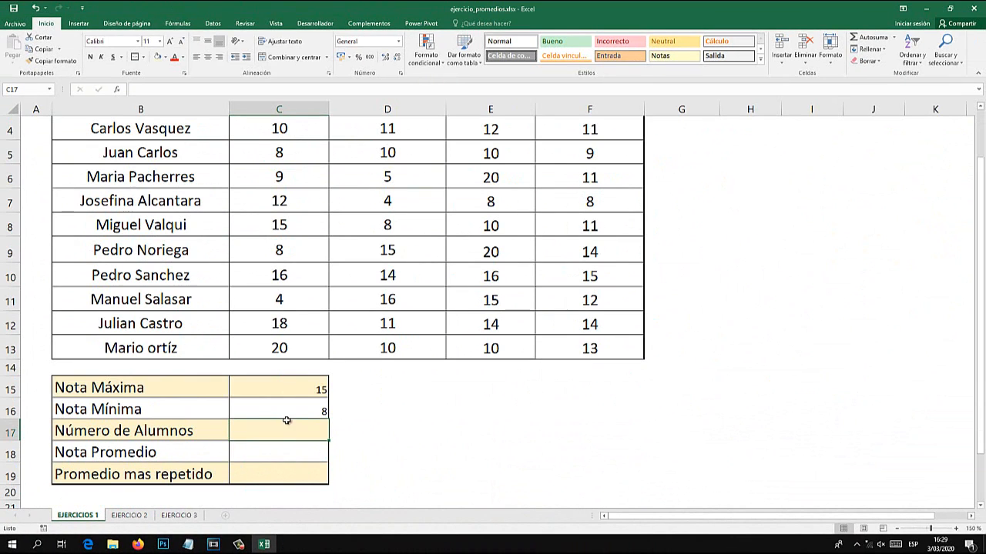
{"action": "left_click_drag", "start_coordinate": [287, 388], "coordinate": [290, 475]}
{"action": "left_click", "coordinate": [169, 41]}
{"action": "left_click", "coordinate": [169, 41]}
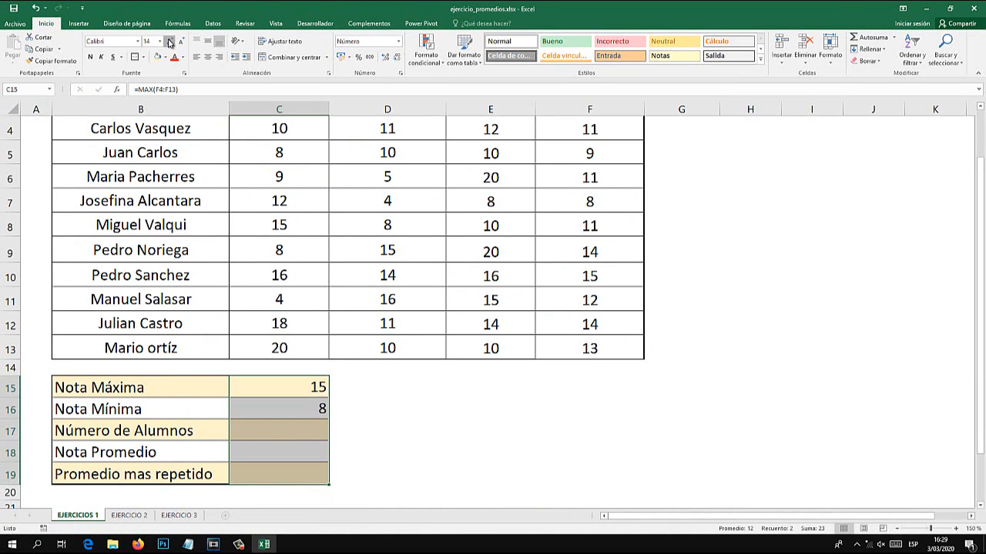
{"action": "left_click", "coordinate": [169, 41]}
{"action": "left_click", "coordinate": [169, 40]}
{"action": "left_click", "coordinate": [169, 40]}
{"action": "left_click", "coordinate": [169, 41]}
Count the Número de Alumnos in C17 with =CONTARA(B4:B13).
{"action": "left_click", "coordinate": [263, 462]}
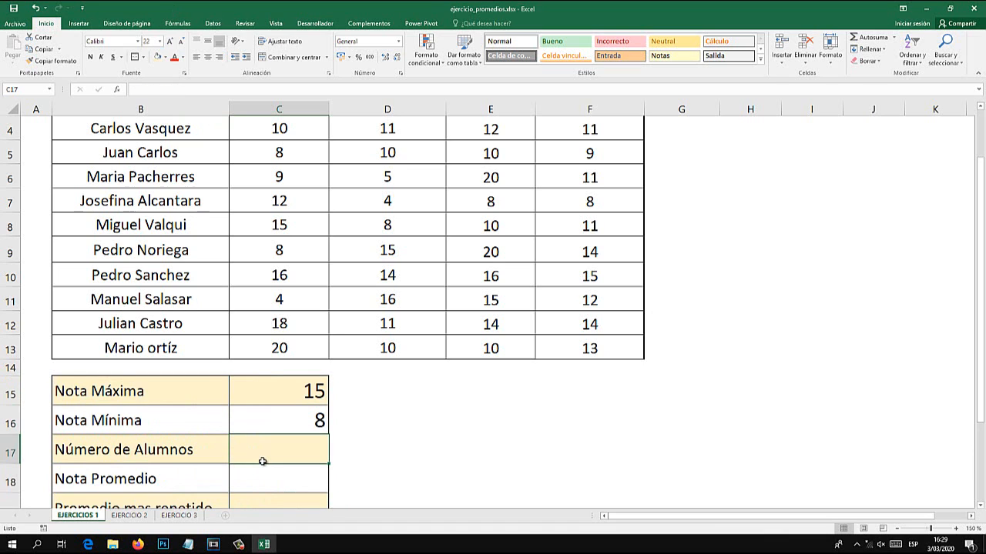
{"action": "type", "text": "="}
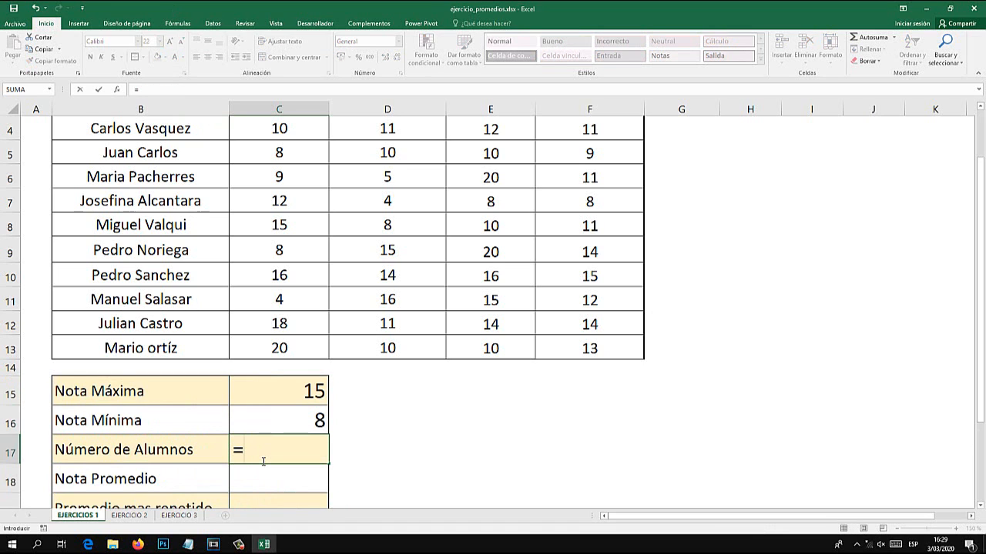
{"action": "type", "text": "CONTARA("}
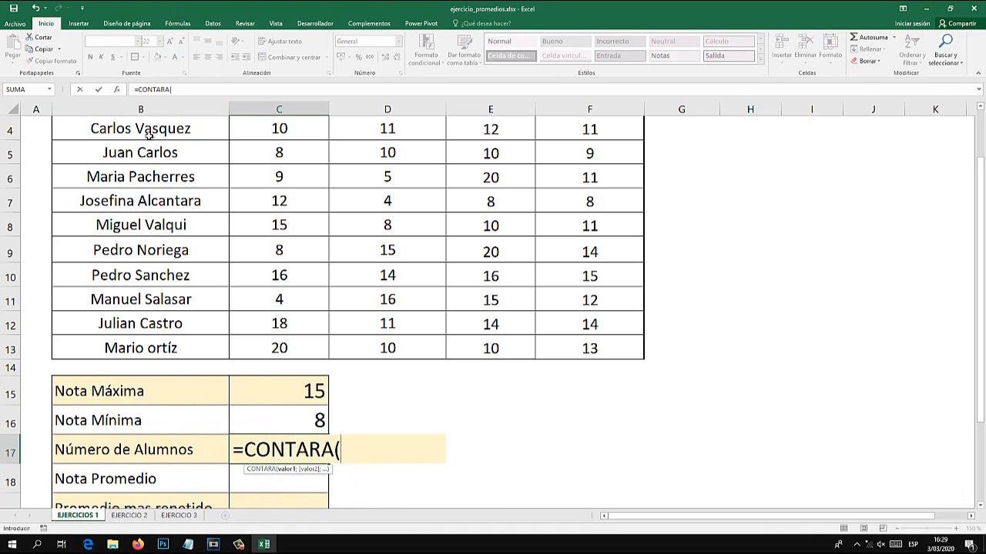
{"action": "scroll", "coordinate": [149, 134], "scroll_direction": "up", "scroll_amount": 1}
{"action": "left_click_drag", "start_coordinate": [150, 183], "coordinate": [151, 408]}
{"action": "scroll", "coordinate": [407, 385], "scroll_direction": "down", "scroll_amount": 2}
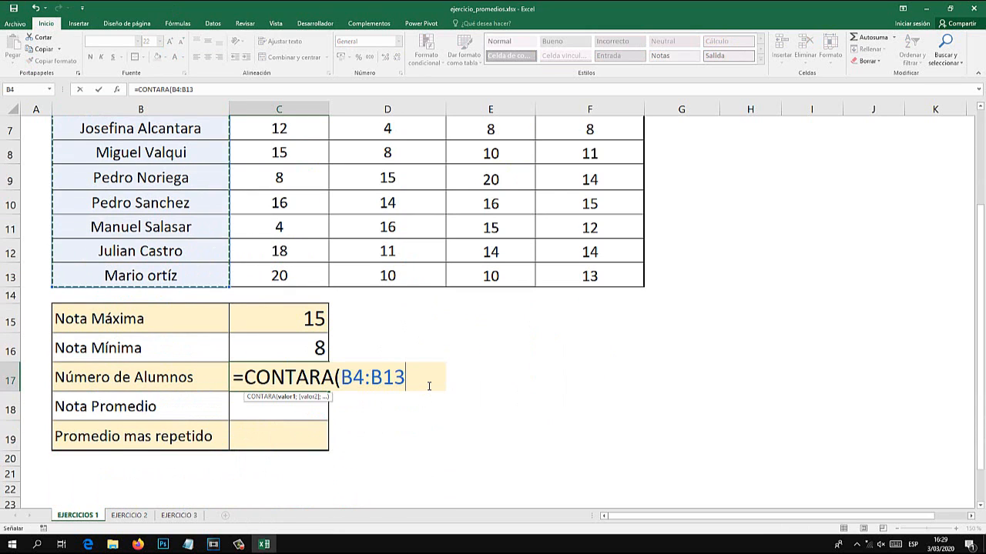
{"action": "key", "text": "Return"}
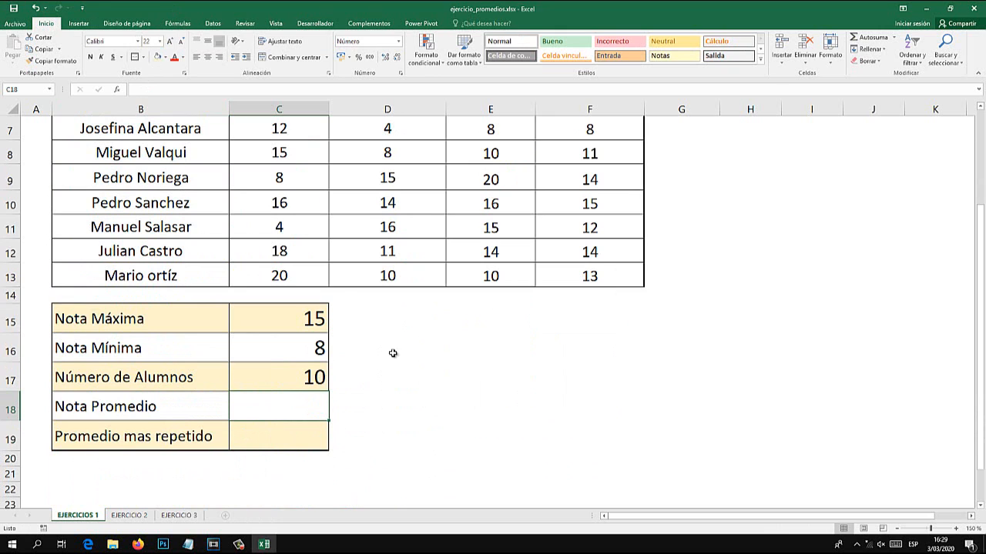
Go through the student names from B4 to B13 one by one to check the student count.
{"action": "scroll", "coordinate": [120, 338], "scroll_direction": "up", "scroll_amount": 2}
{"action": "left_click", "coordinate": [131, 190]}
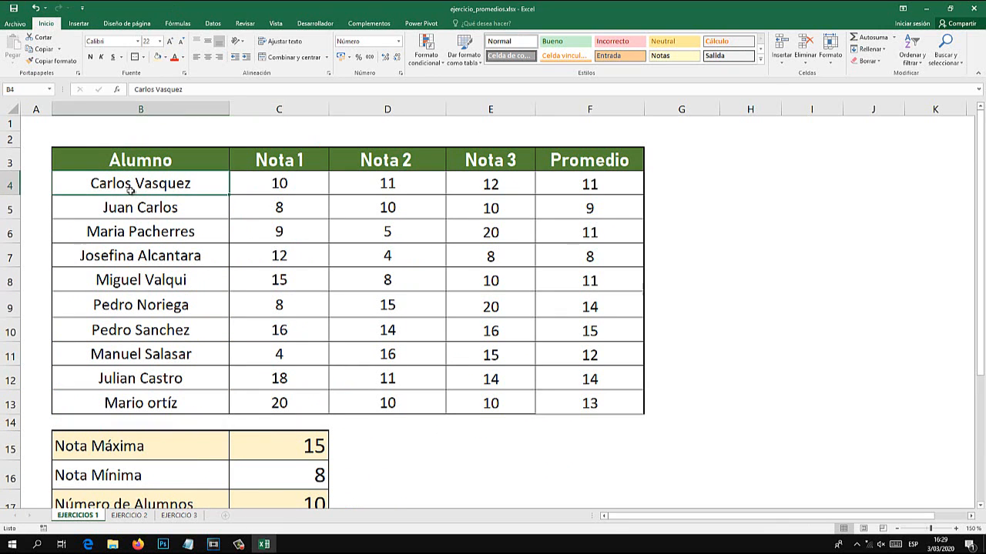
{"action": "key", "text": "Down"}
{"action": "key", "text": "Down"}
{"action": "key", "text": "Down"}
{"action": "key", "text": "Down"}
{"action": "key", "text": "Down"}
{"action": "key", "text": "Down"}
{"action": "key", "text": "Down"}
{"action": "key", "text": "Down"}
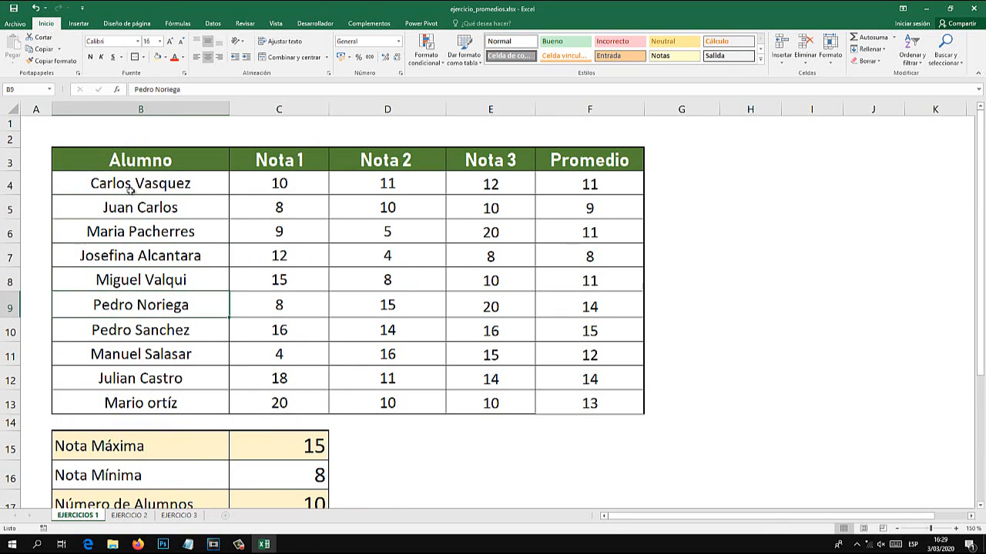
{"action": "key", "text": "Down"}
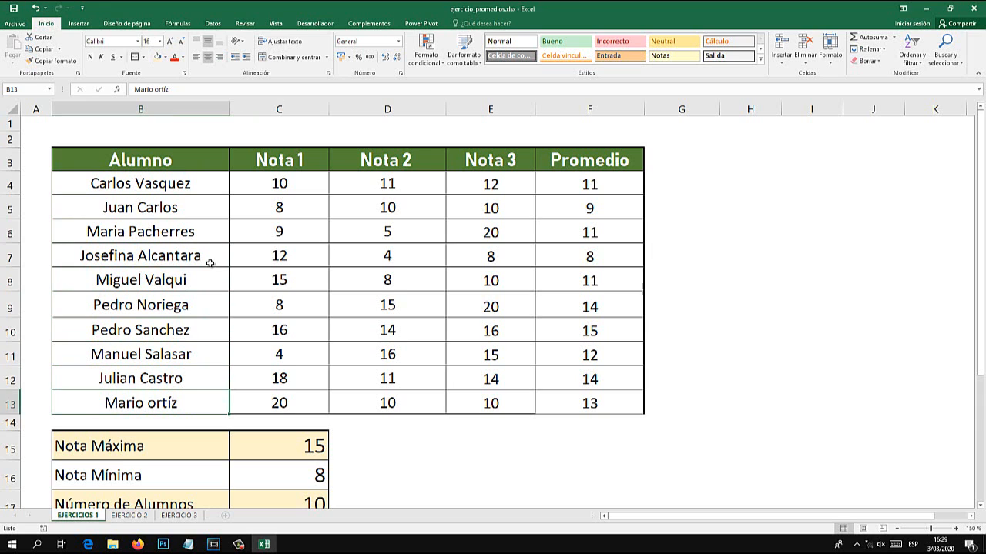
Calculate the overall Nota Promedio in C18 with the formula =PROMEDIO(F4:F13).
{"action": "scroll", "coordinate": [215, 275], "scroll_direction": "down", "scroll_amount": 2}
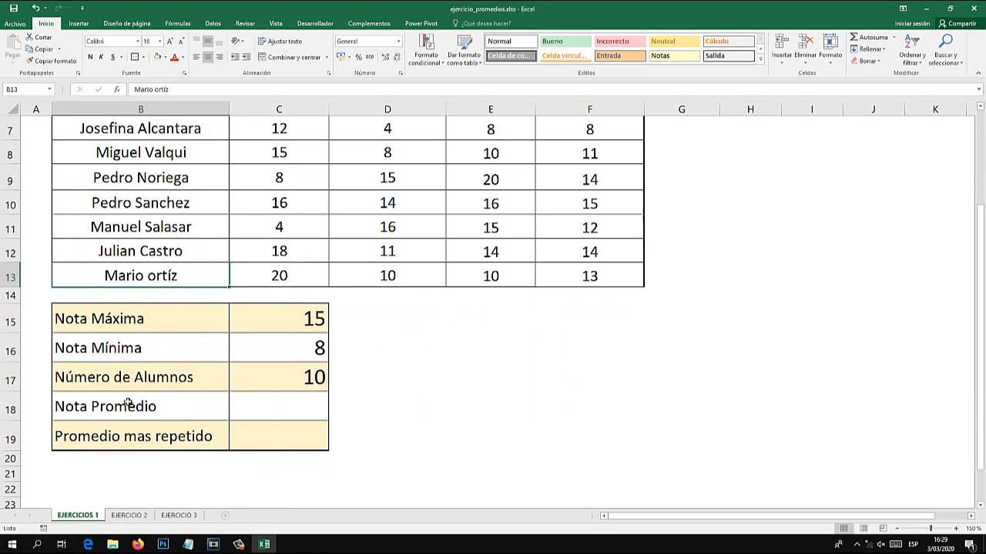
{"action": "left_click", "coordinate": [291, 411]}
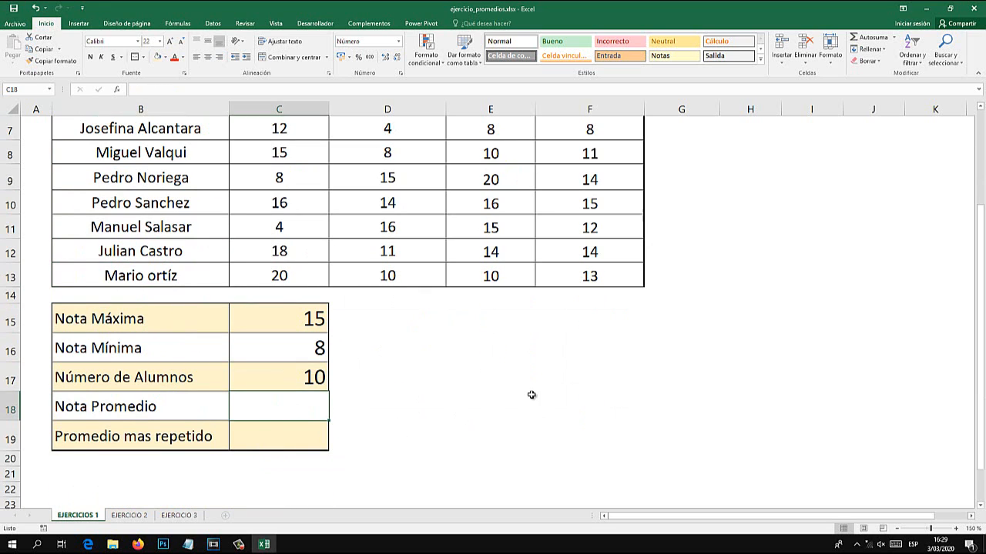
{"action": "type", "text": "=PROMEDIO("}
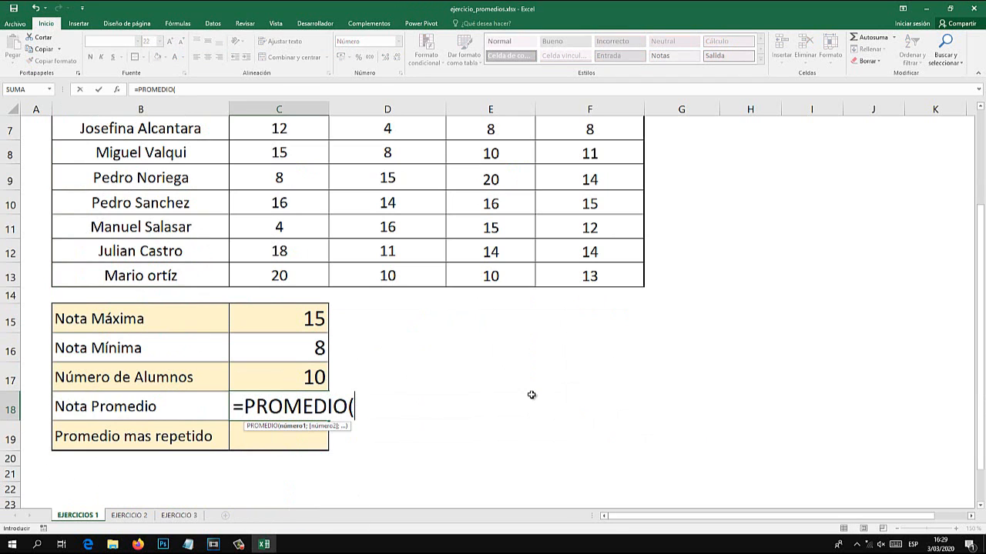
{"action": "scroll", "coordinate": [646, 177], "scroll_direction": "up", "scroll_amount": 2}
{"action": "left_click_drag", "start_coordinate": [607, 184], "coordinate": [546, 400]}
{"action": "scroll", "coordinate": [546, 401], "scroll_direction": "down", "scroll_amount": 2}
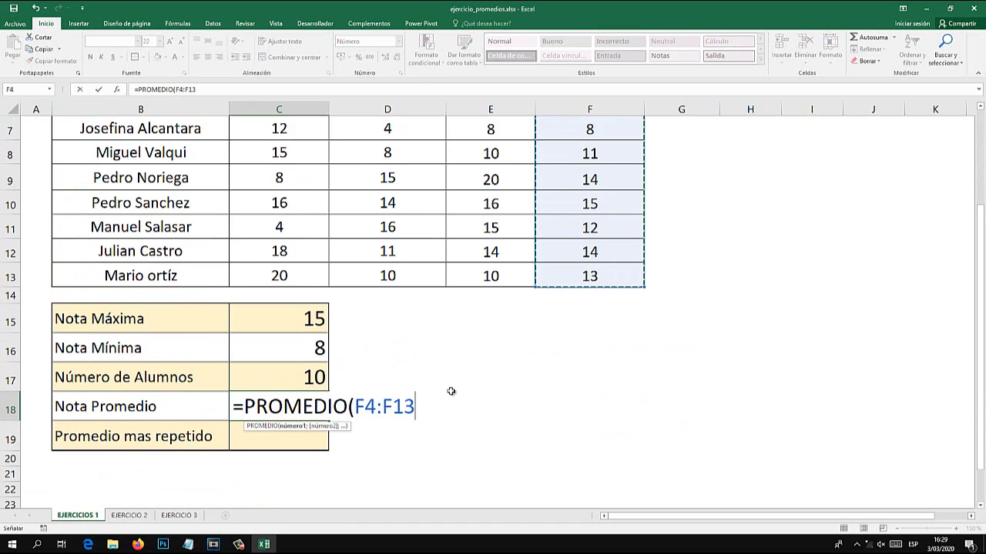
{"action": "type", "text": ")"}
{"action": "key", "text": "Return"}
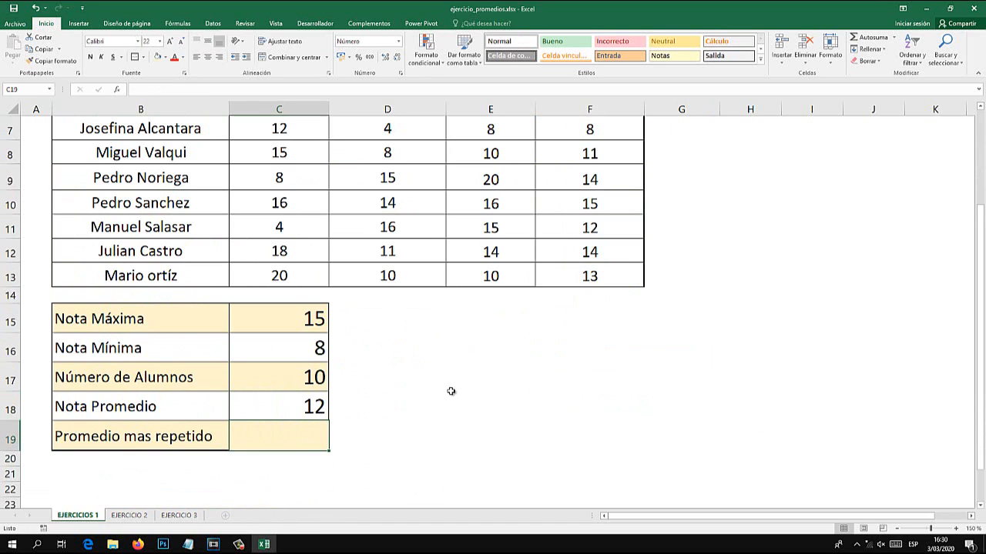
Look through the Promedio values in F4:F13 for the average that repeats most often.
{"action": "scroll", "coordinate": [585, 452], "scroll_direction": "up", "scroll_amount": 2}
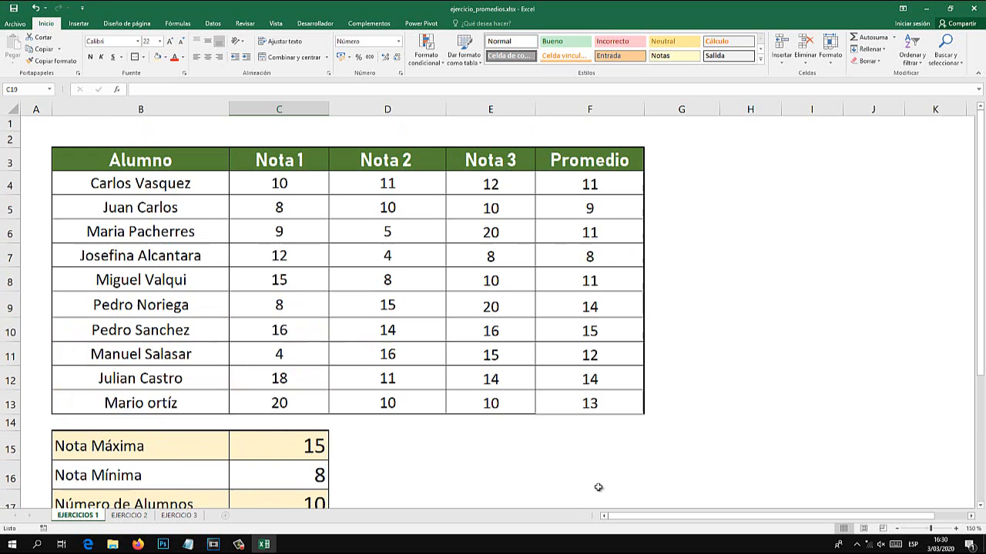
{"action": "left_click", "coordinate": [600, 203]}
{"action": "scroll", "coordinate": [639, 244], "scroll_direction": "down", "scroll_amount": 1}
{"action": "left_click", "coordinate": [602, 302]}
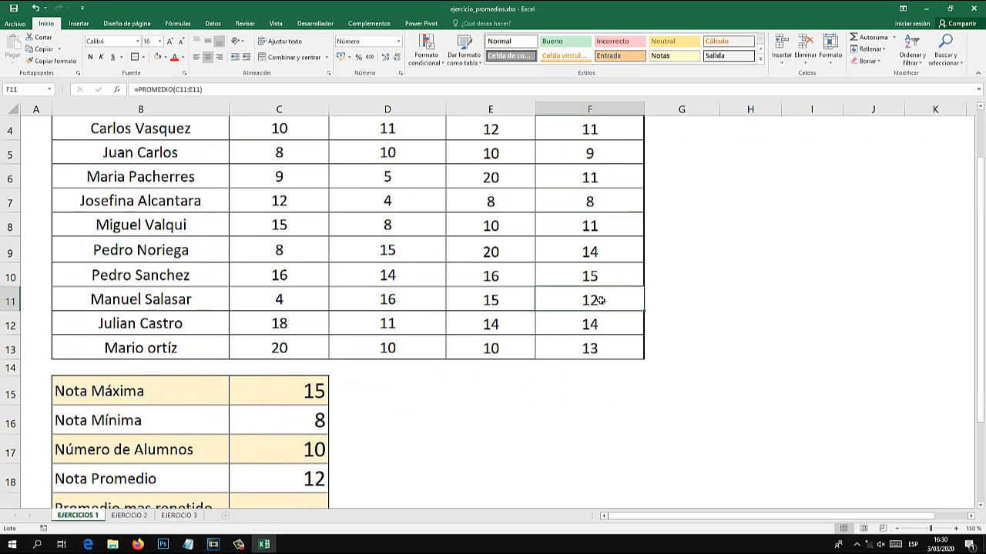
{"action": "scroll", "coordinate": [600, 301], "scroll_direction": "up", "scroll_amount": 1}
{"action": "scroll", "coordinate": [594, 309], "scroll_direction": "down", "scroll_amount": 1}
{"action": "scroll", "coordinate": [545, 326], "scroll_direction": "up", "scroll_amount": 1}
{"action": "left_click", "coordinate": [589, 187]}
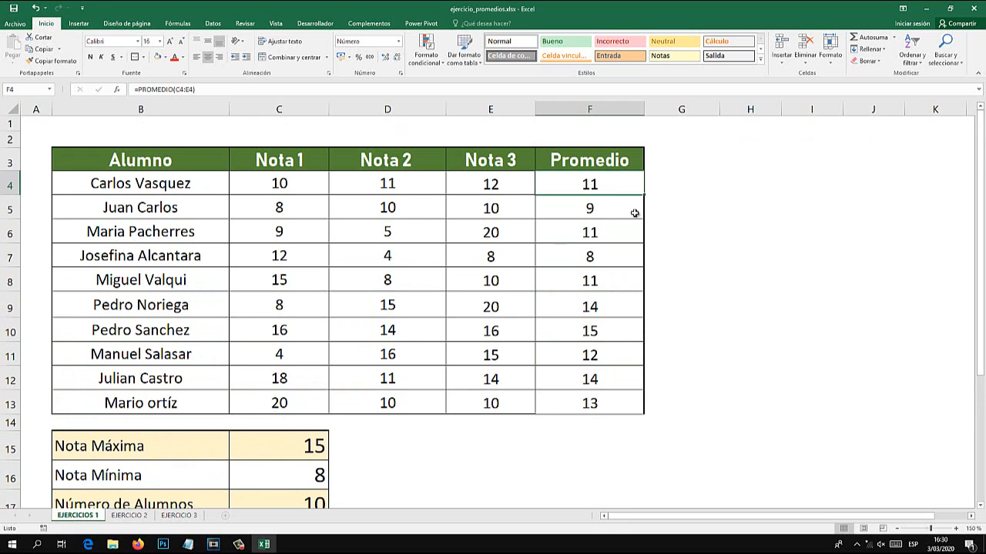
{"action": "key", "text": "Down"}
{"action": "key", "text": "Down"}
{"action": "key", "text": "Down"}
{"action": "key", "text": "Down"}
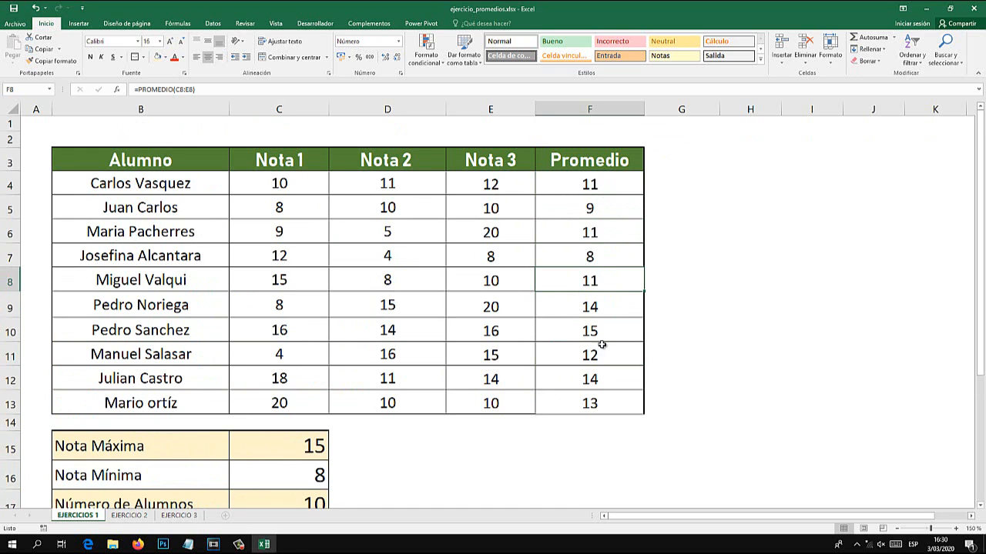
Calculate the Promedio mas repetido in C19 with the formula =MODA.UNO(F4:F13).
{"action": "scroll", "coordinate": [601, 345], "scroll_direction": "down", "scroll_amount": 2}
{"action": "left_click", "coordinate": [310, 437]}
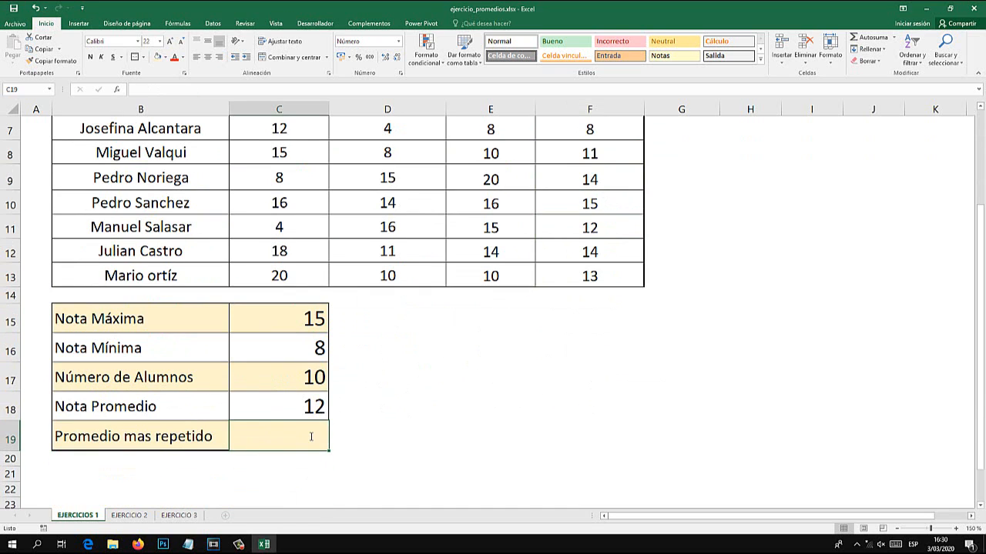
{"action": "type", "text": "="}
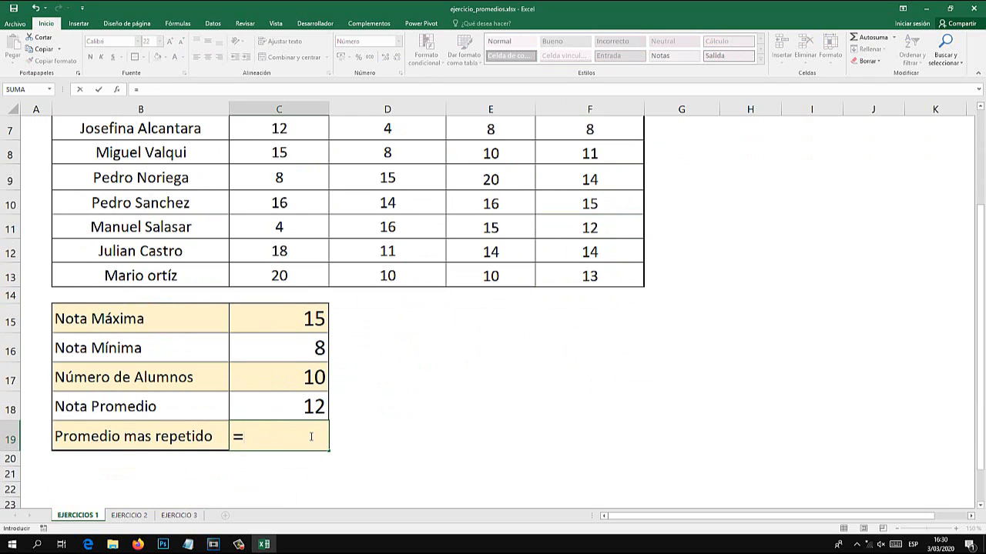
{"action": "type", "text": "MODA"}
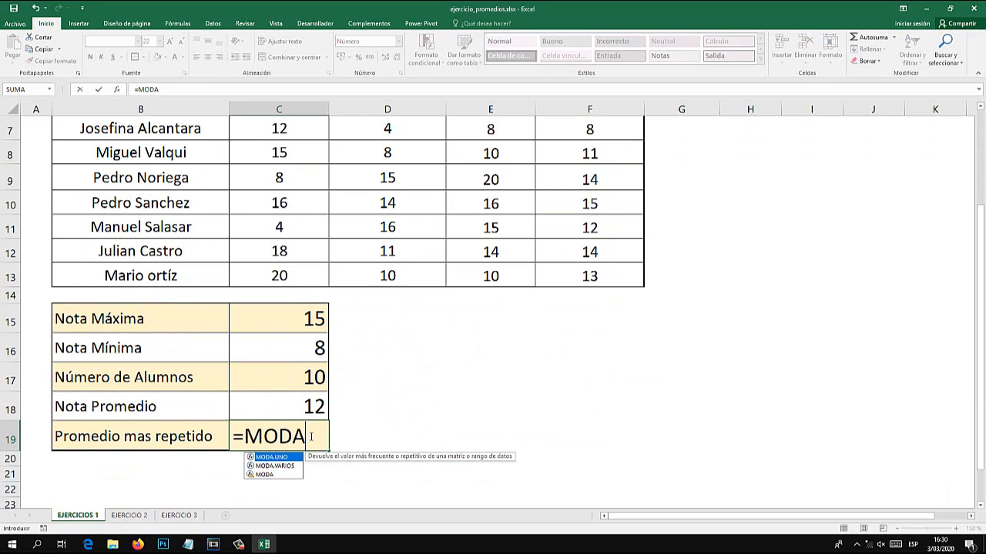
{"action": "key", "text": "Tab"}
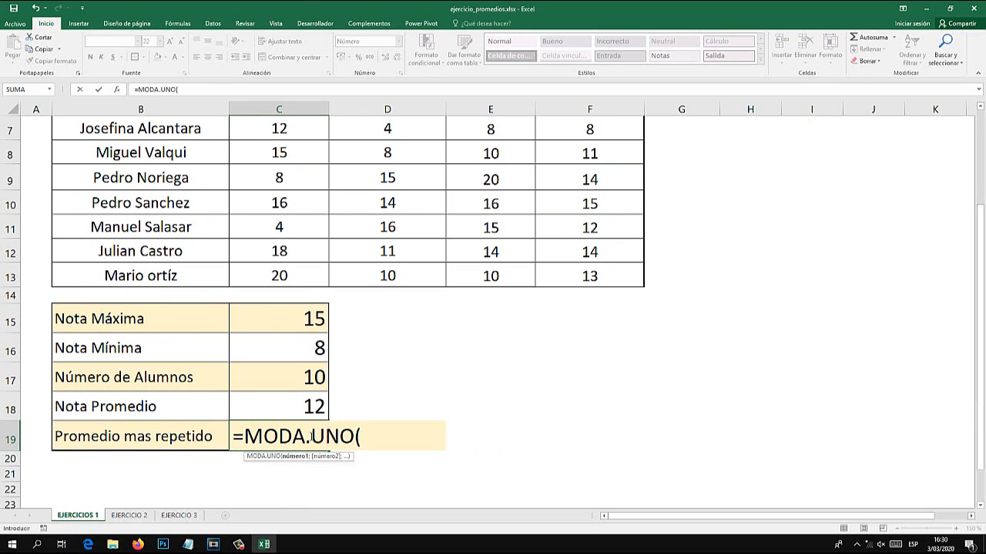
{"action": "scroll", "coordinate": [532, 267], "scroll_direction": "up", "scroll_amount": 2}
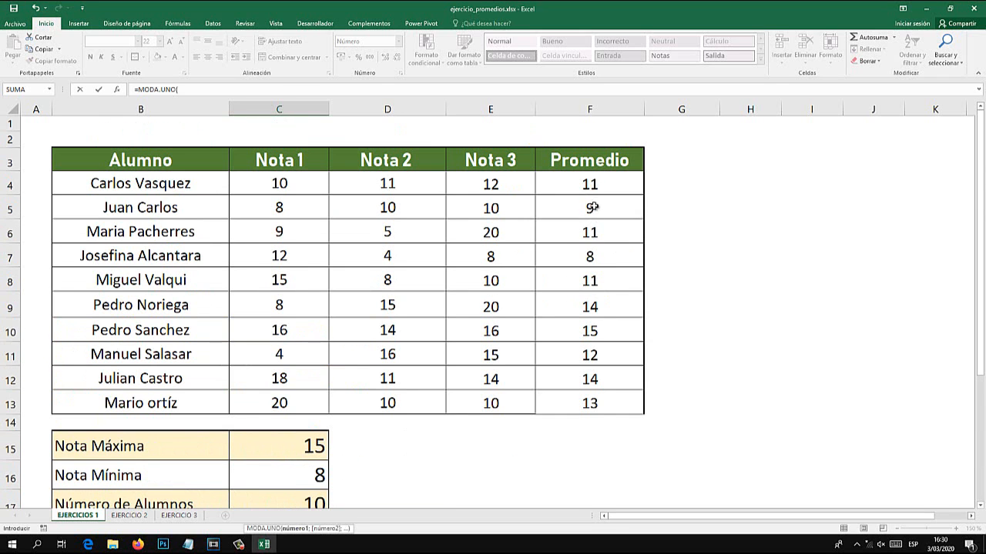
{"action": "left_click_drag", "start_coordinate": [591, 185], "coordinate": [593, 399]}
{"action": "scroll", "coordinate": [449, 362], "scroll_direction": "down", "scroll_amount": 2}
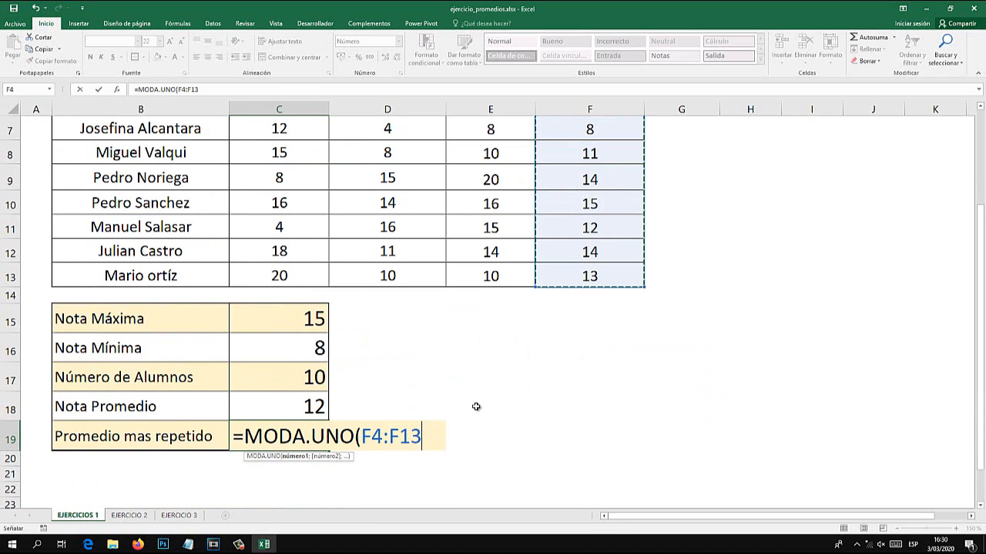
{"action": "type", "text": ")"}
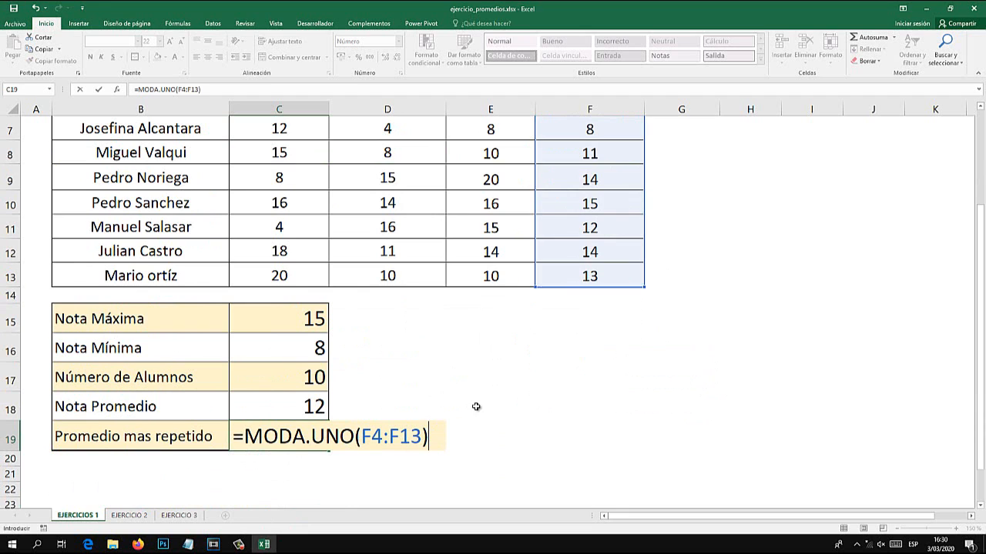
{"action": "key", "text": "Return"}
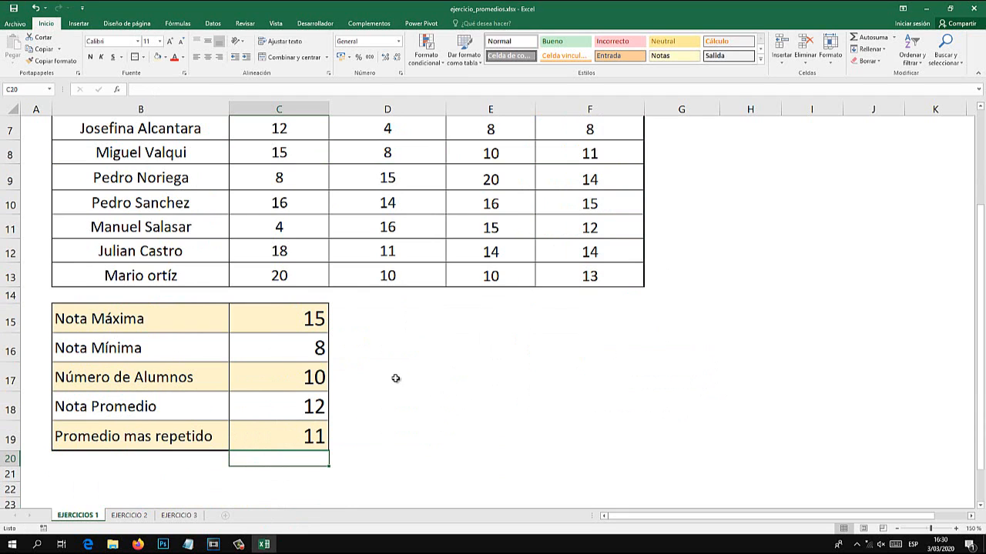
Check the Promedio mas repetido in C19 against the repeated averages in F4, F6 and F8.
{"action": "left_click", "coordinate": [305, 436]}
{"action": "scroll", "coordinate": [510, 346], "scroll_direction": "up", "scroll_amount": 2}
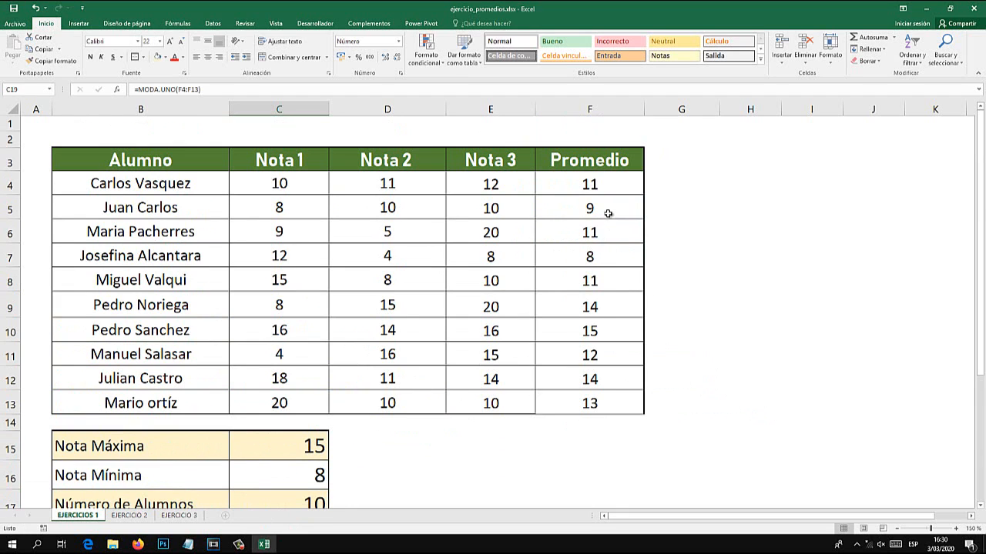
{"action": "left_click", "coordinate": [597, 187]}
{"action": "left_click", "coordinate": [600, 235]}
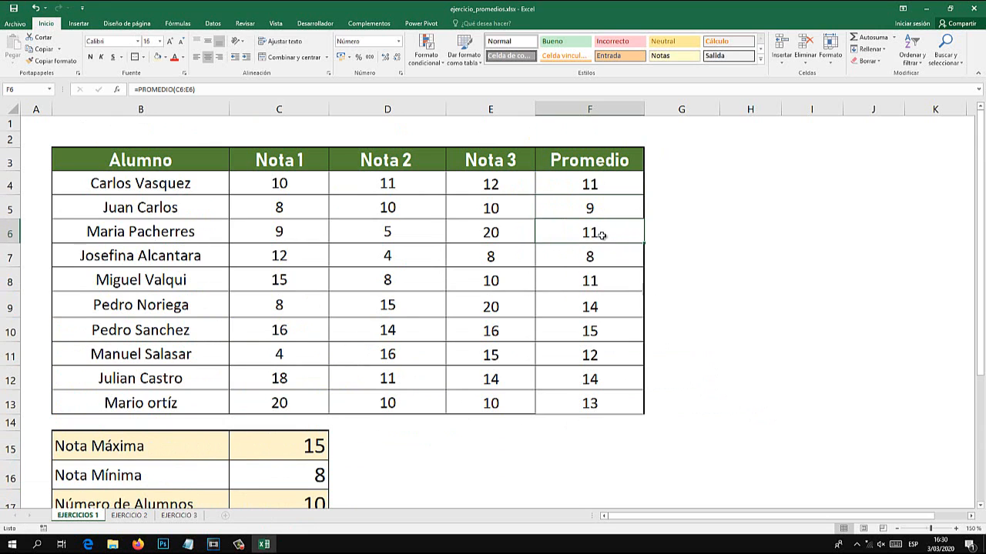
{"action": "left_click", "coordinate": [597, 276]}
{"action": "scroll", "coordinate": [567, 316], "scroll_direction": "down", "scroll_amount": 3}
{"action": "double_click", "coordinate": [301, 360]}
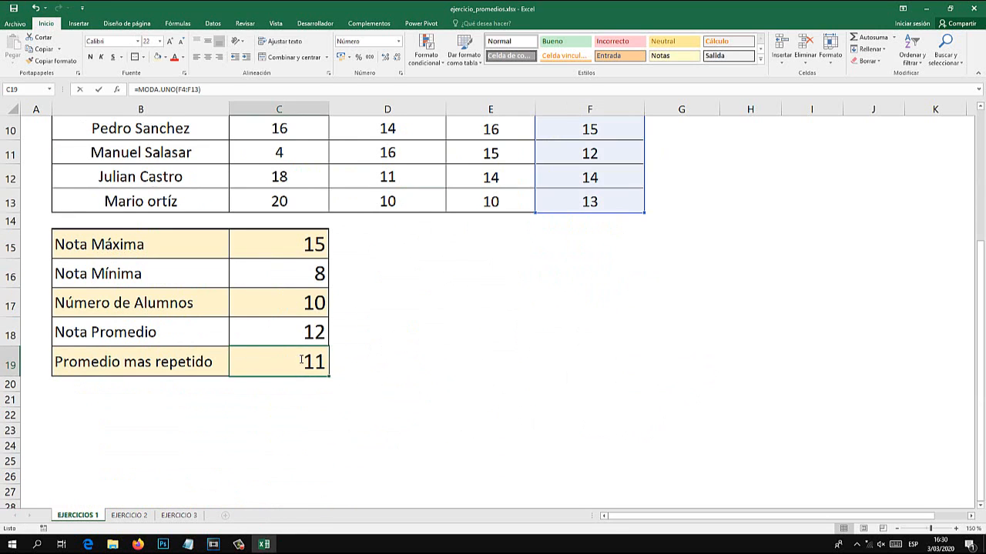
{"action": "key", "text": "Escape"}
Open the EJERCICIO 2 sheet and review the first student's three grade groups with their 25%, 25% and 50% cells.
{"action": "left_click", "coordinate": [128, 515]}
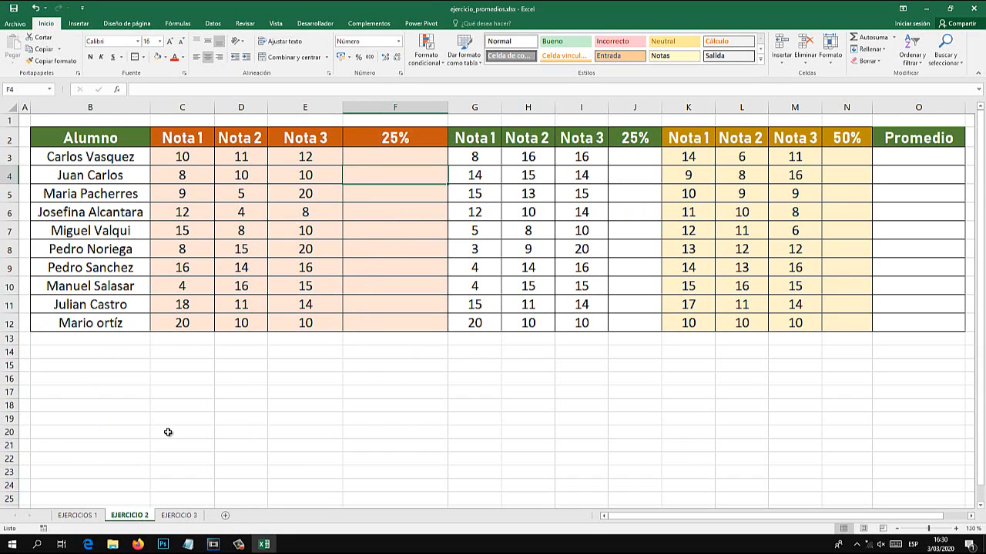
{"action": "left_click", "coordinate": [205, 156]}
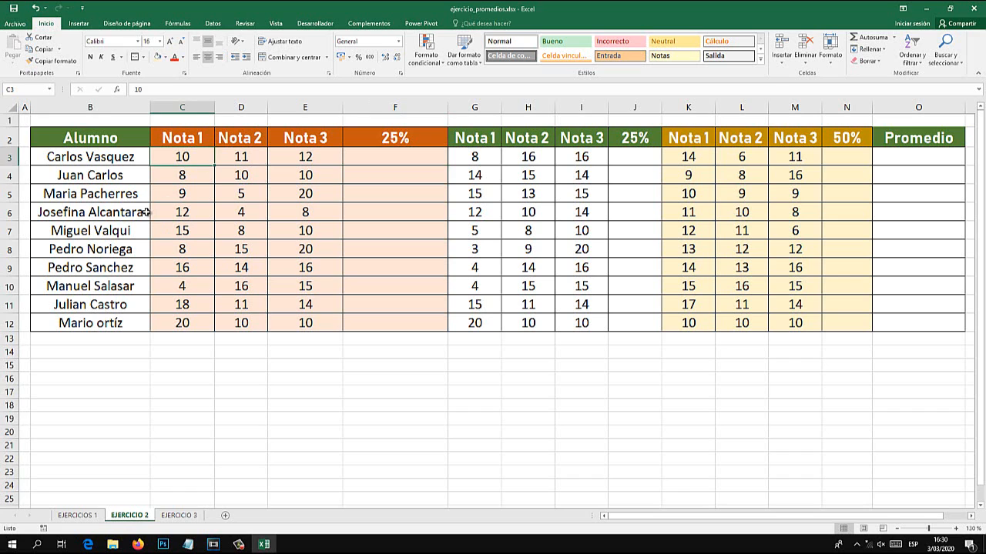
{"action": "left_click", "coordinate": [106, 155]}
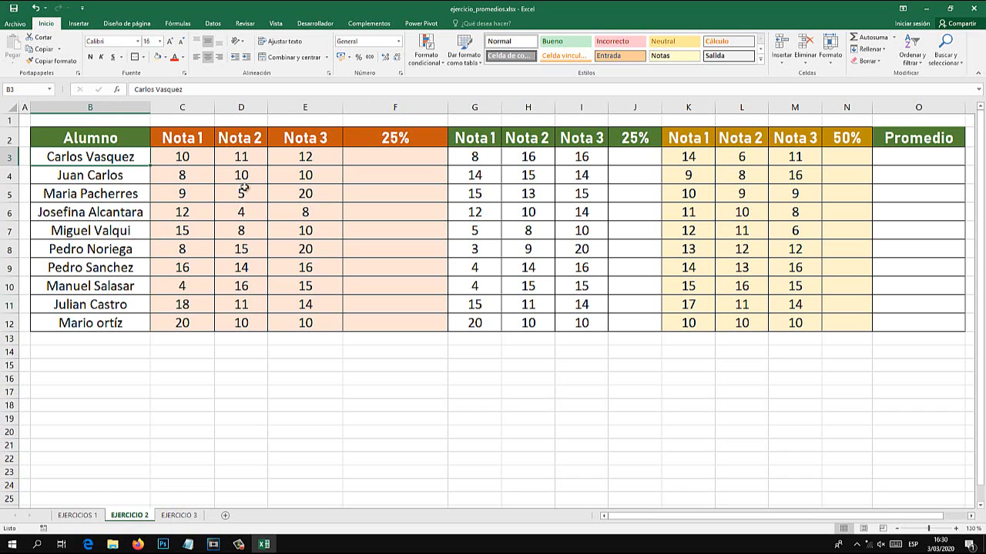
{"action": "left_click_drag", "start_coordinate": [188, 156], "coordinate": [320, 157]}
{"action": "left_click", "coordinate": [392, 157]}
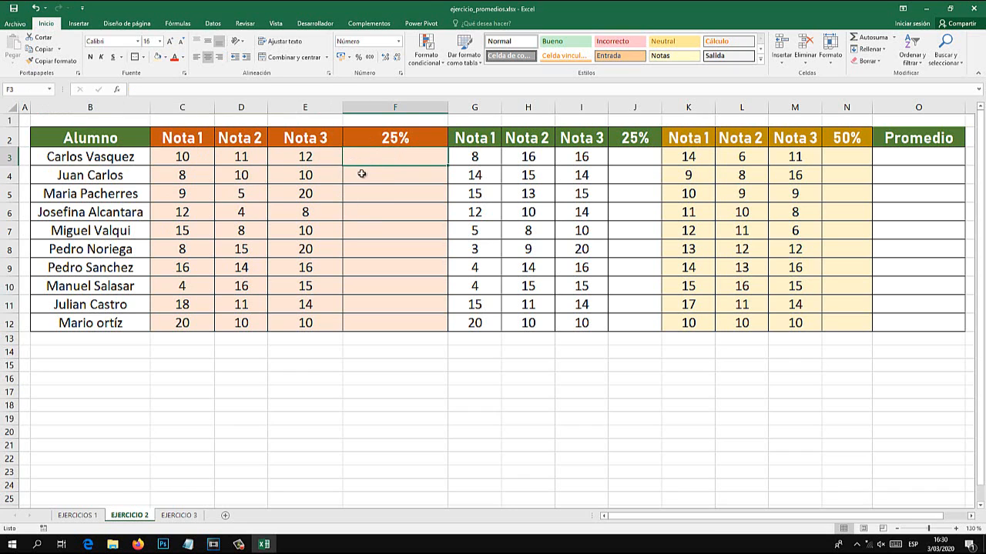
{"action": "left_click_drag", "start_coordinate": [475, 158], "coordinate": [599, 156]}
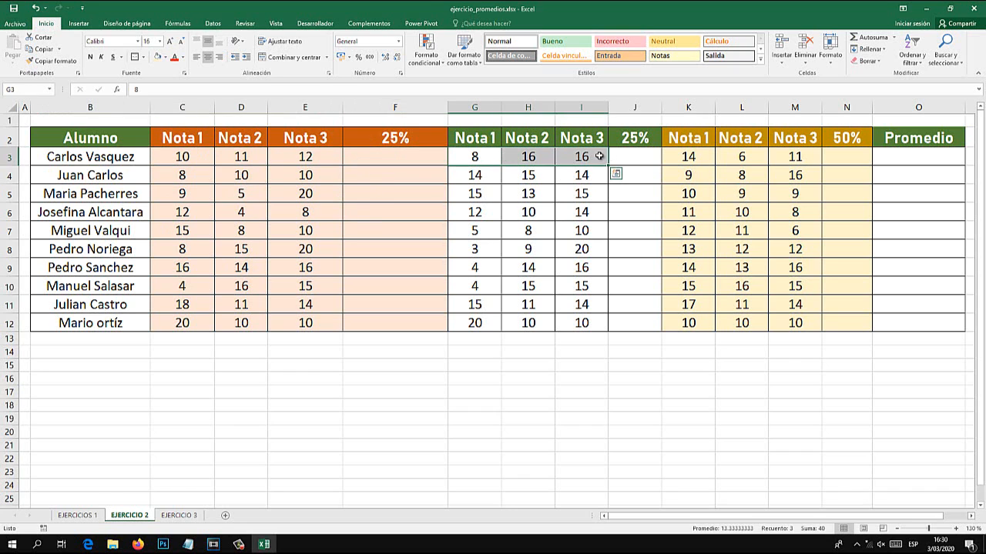
{"action": "left_click", "coordinate": [629, 156]}
{"action": "left_click_drag", "start_coordinate": [696, 156], "coordinate": [793, 158]}
{"action": "left_click", "coordinate": [843, 160]}
{"action": "left_click", "coordinate": [383, 154]}
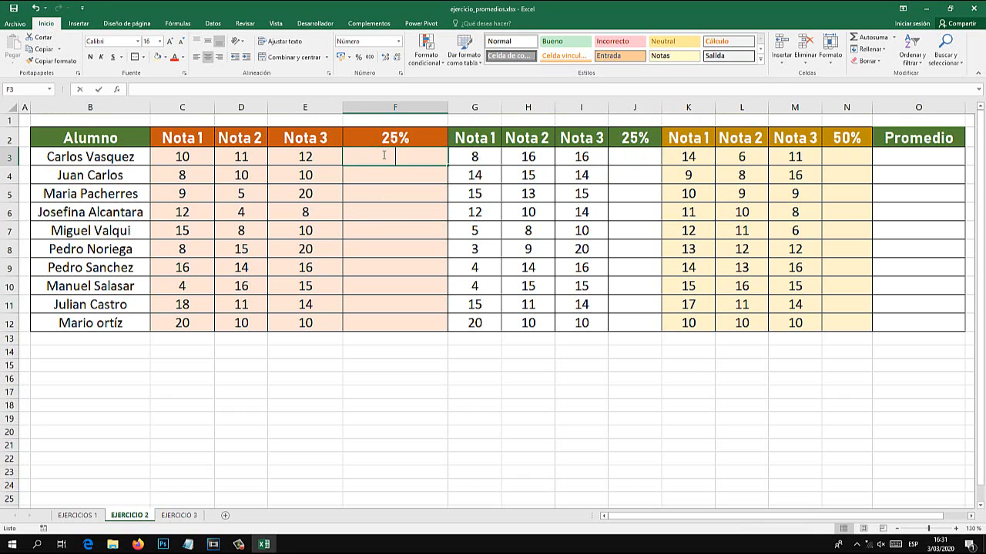
{"action": "type", "text": "="}
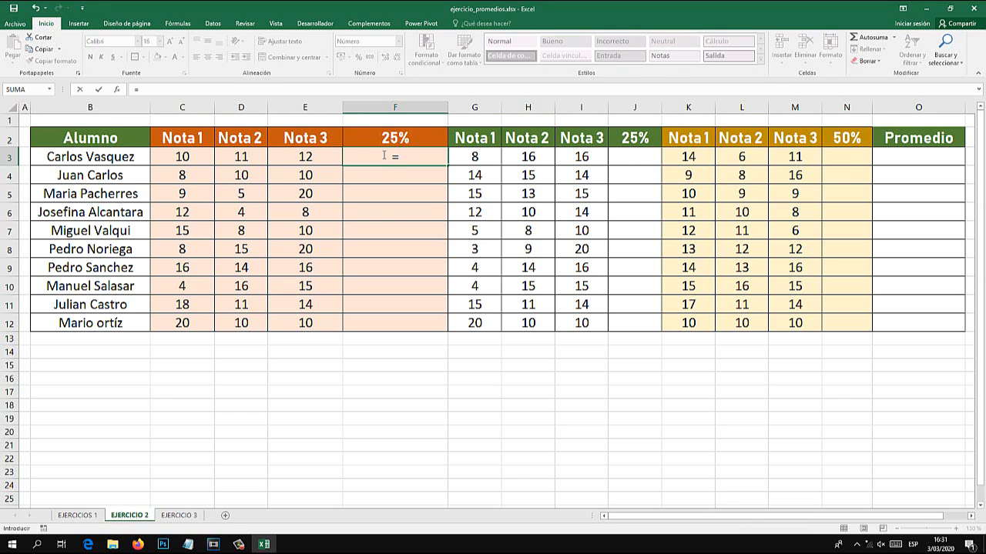
{"action": "type", "text": "PROMEDIO("}
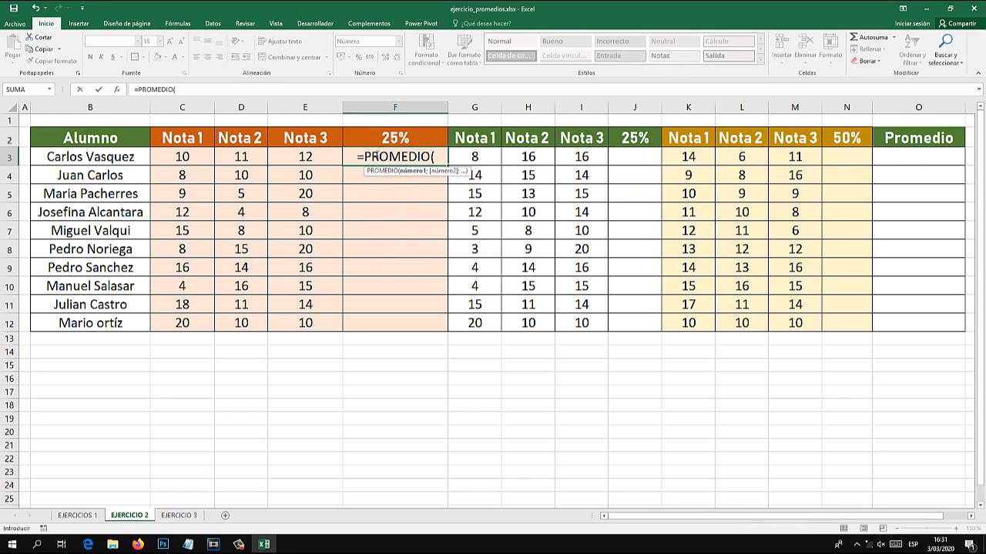
{"action": "key", "text": "Escape"}
Increase the font size of the first 25% column cells F3:F12 to 24.
{"action": "left_click_drag", "start_coordinate": [394, 154], "coordinate": [396, 319]}
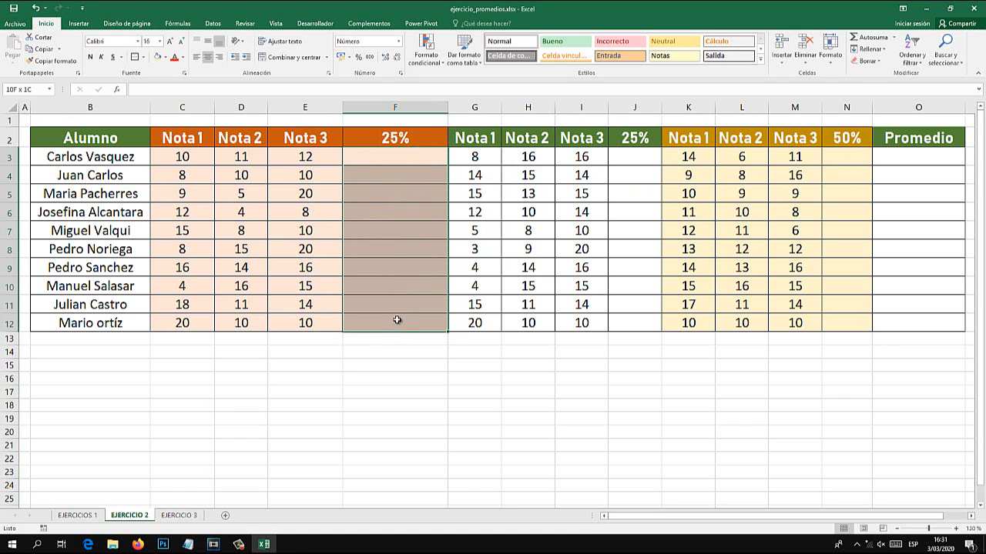
{"action": "left_click", "coordinate": [169, 42]}
{"action": "left_click", "coordinate": [169, 42]}
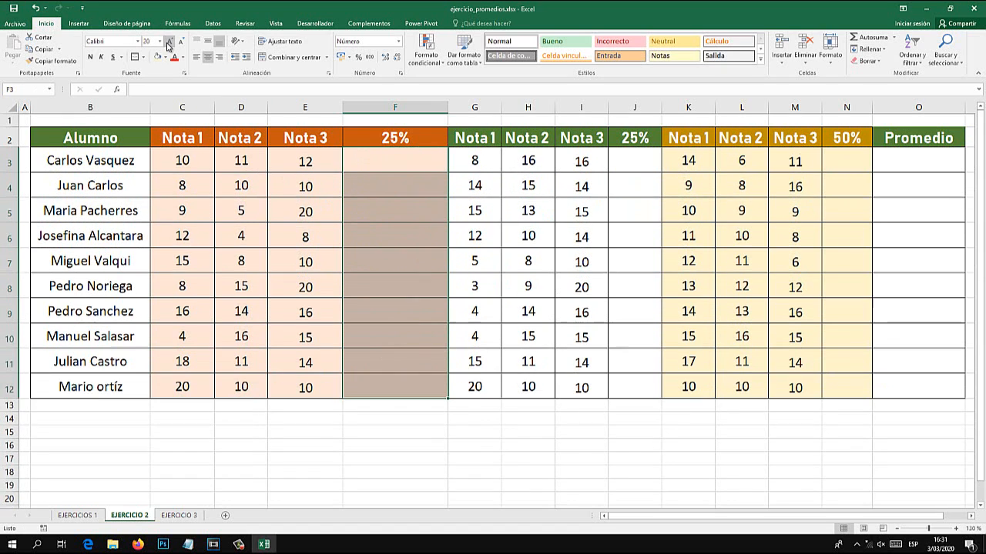
{"action": "left_click", "coordinate": [168, 43]}
{"action": "left_click", "coordinate": [169, 42]}
Calculate the first student's first 25% weighted average in F3 with the formula =PROMEDIO(C3:E3)*25%.
{"action": "left_click", "coordinate": [375, 159]}
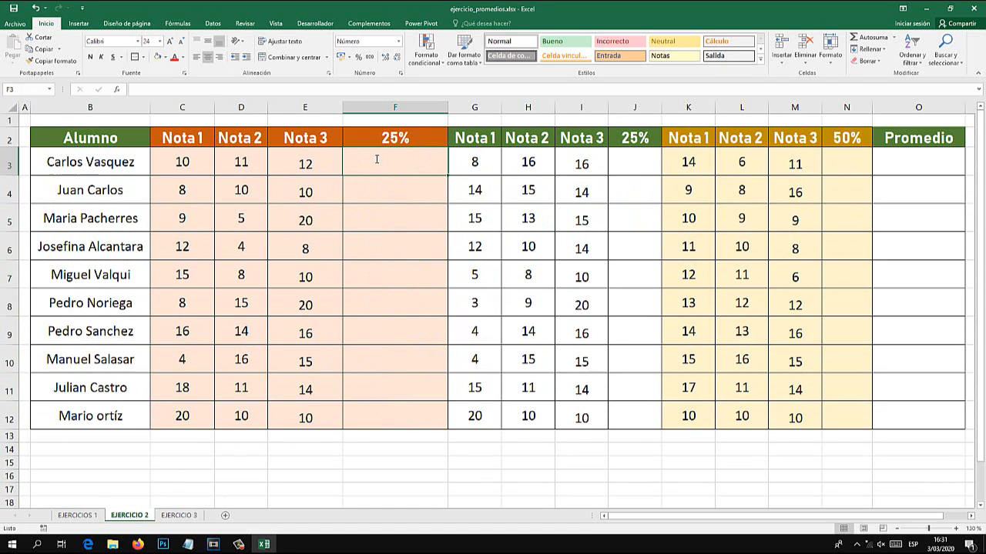
{"action": "type", "text": "=PROMEDIO"}
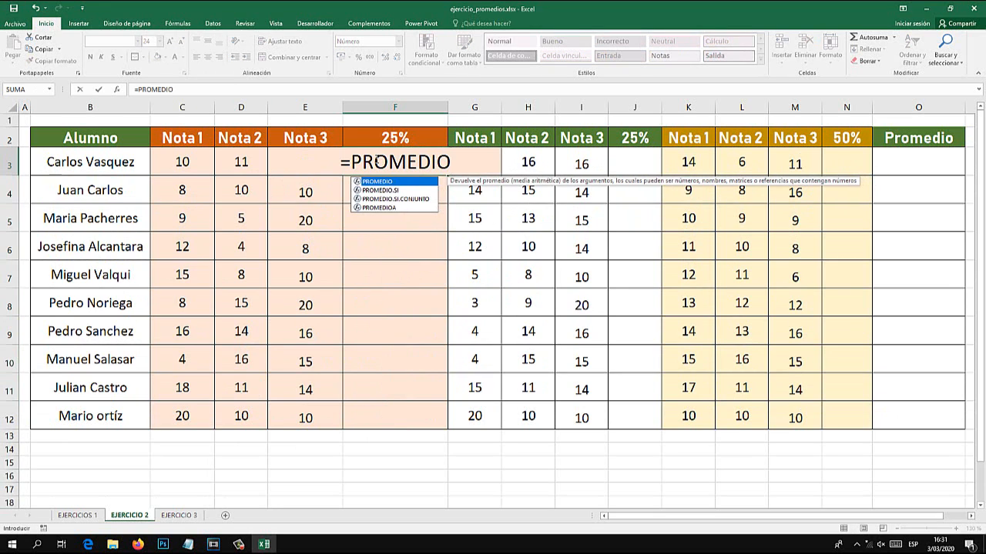
{"action": "type", "text": "("}
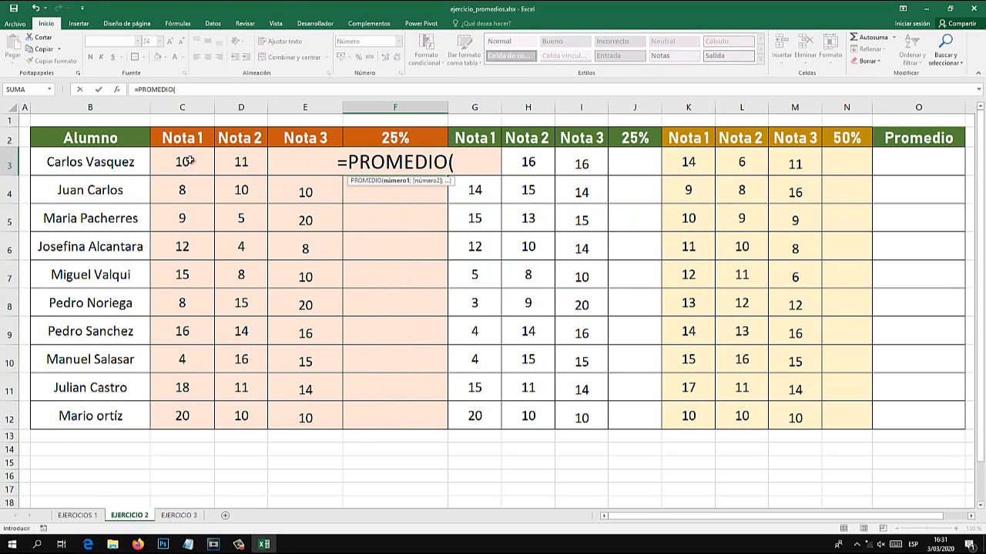
{"action": "left_click_drag", "start_coordinate": [189, 161], "coordinate": [304, 159]}
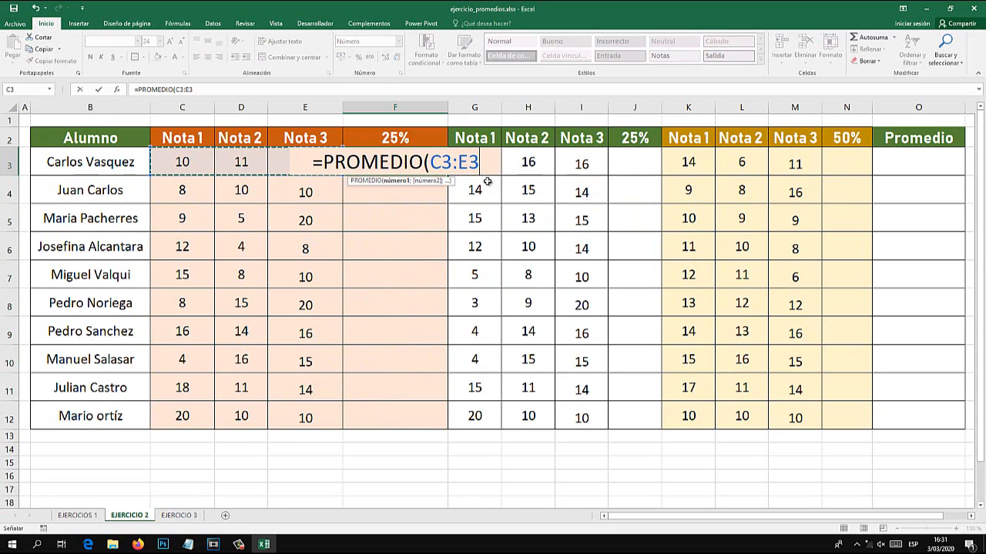
{"action": "type", "text": ")"}
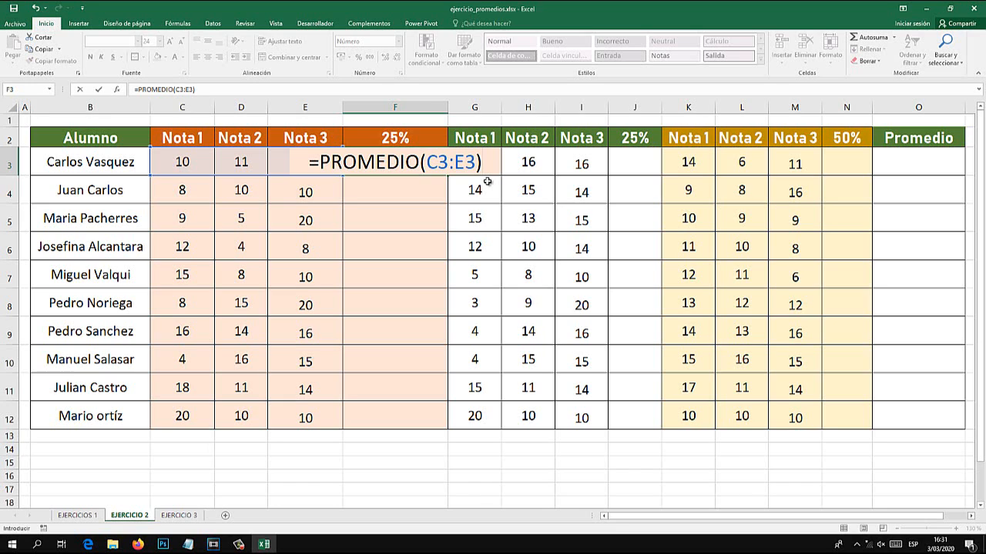
{"action": "type", "text": "*25"}
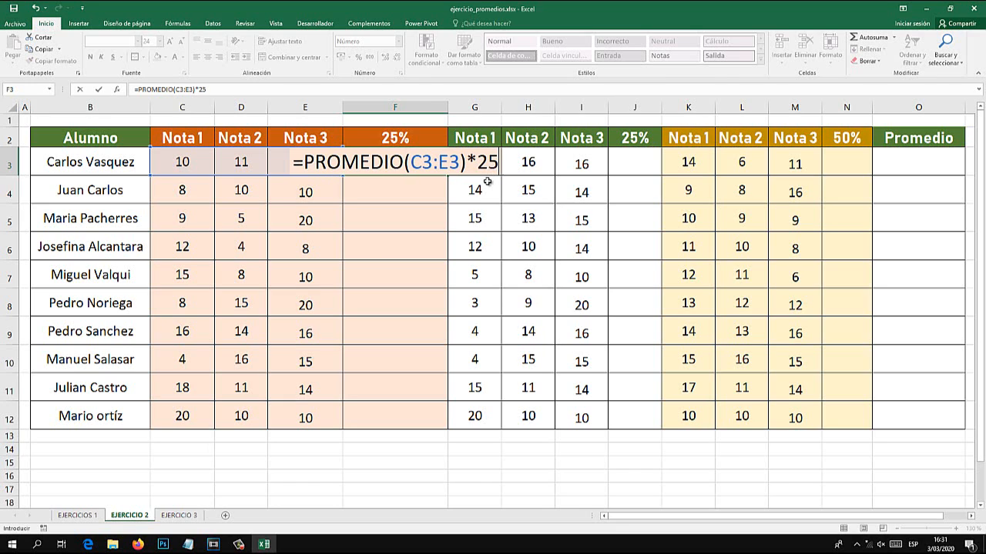
{"action": "type", "text": "%"}
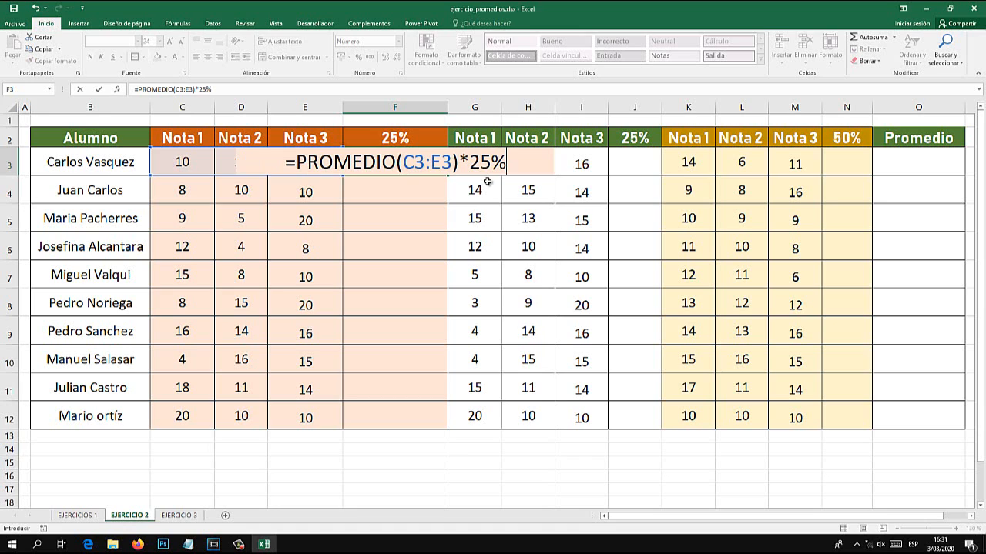
{"action": "key", "text": "Return"}
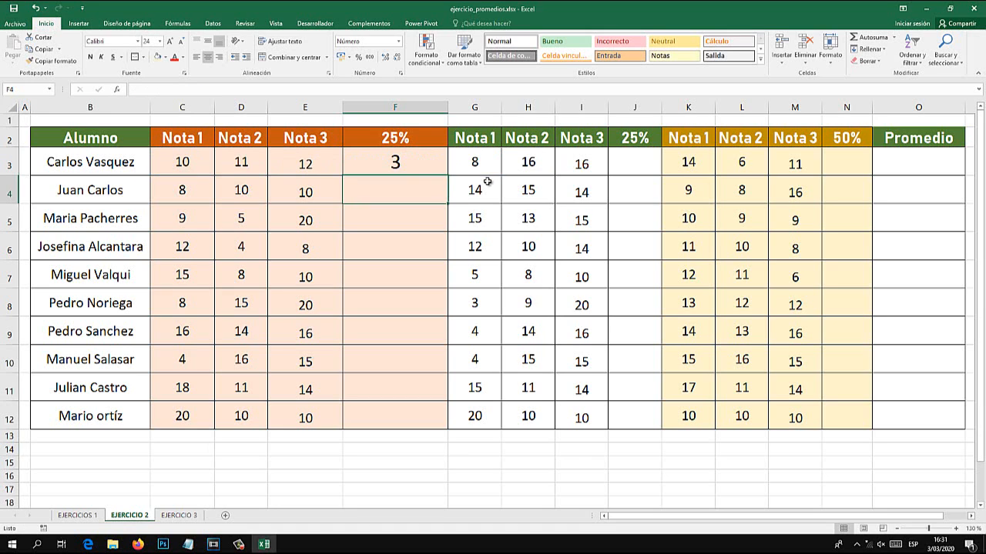
{"action": "left_click", "coordinate": [400, 162]}
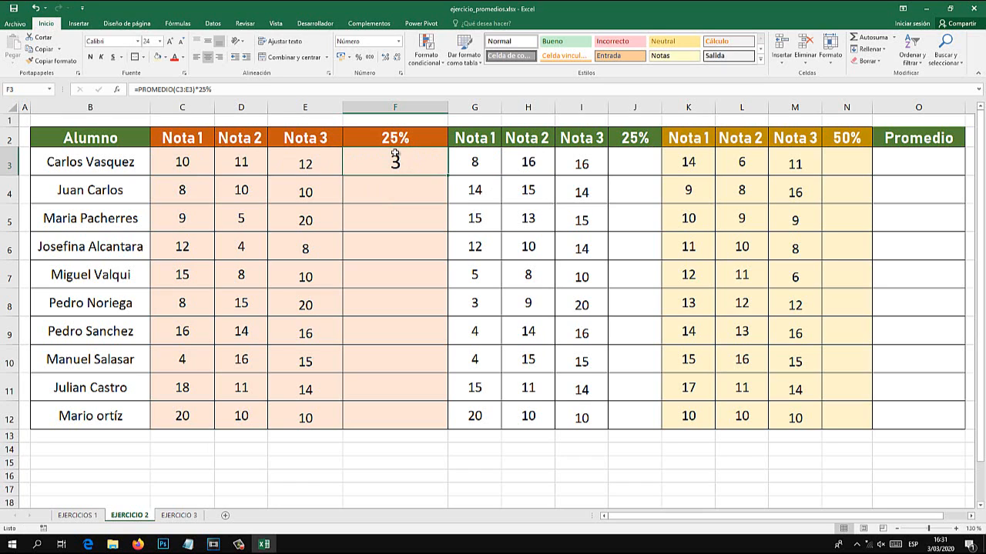
Review the first student's weighted cells F3, J3 and N3, the Promedio cell O3 and the 50% column.
{"action": "left_click", "coordinate": [631, 171]}
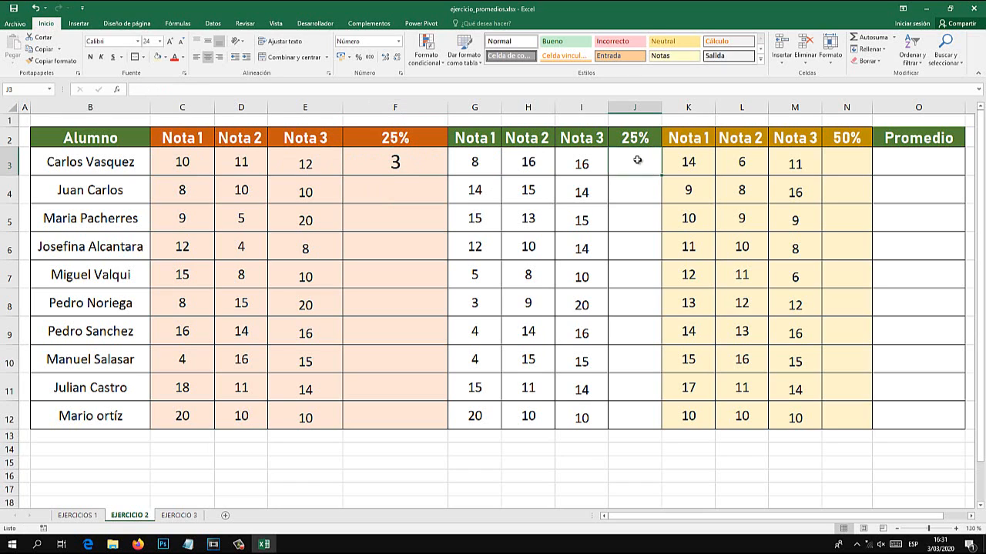
{"action": "left_click", "coordinate": [852, 163]}
{"action": "left_click", "coordinate": [889, 162]}
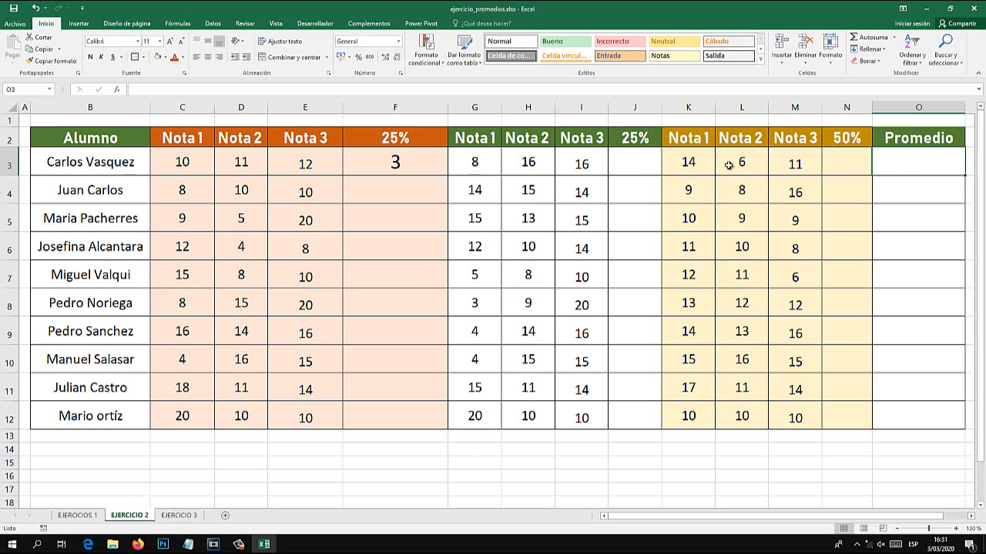
{"action": "left_click", "coordinate": [615, 156]}
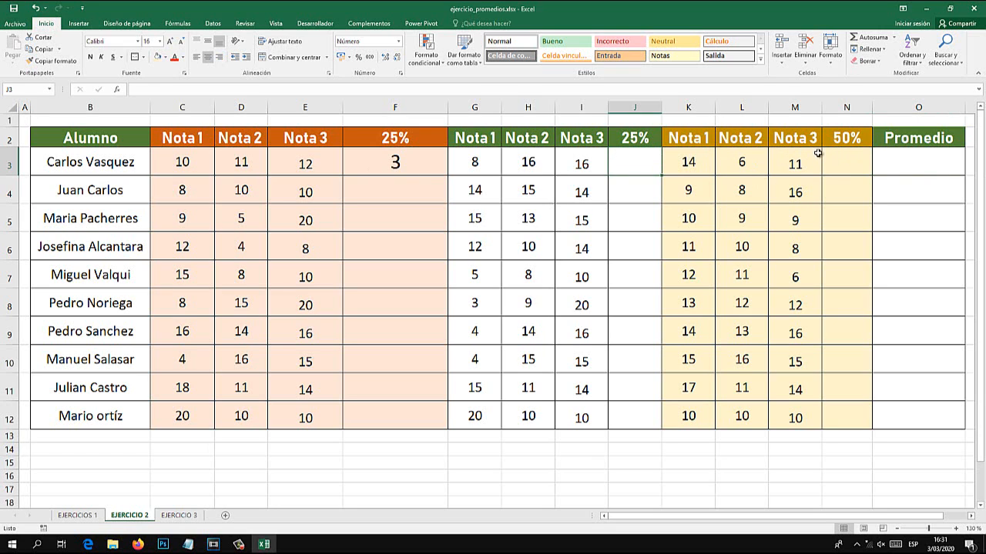
{"action": "left_click", "coordinate": [841, 157]}
{"action": "left_click", "coordinate": [631, 158]}
{"action": "left_click", "coordinate": [402, 165]}
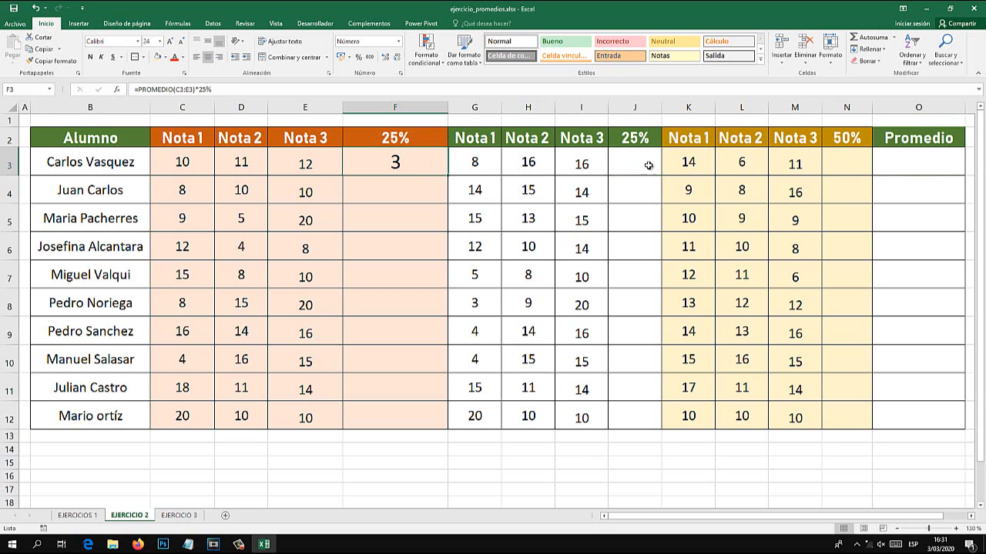
{"action": "left_click", "coordinate": [648, 166]}
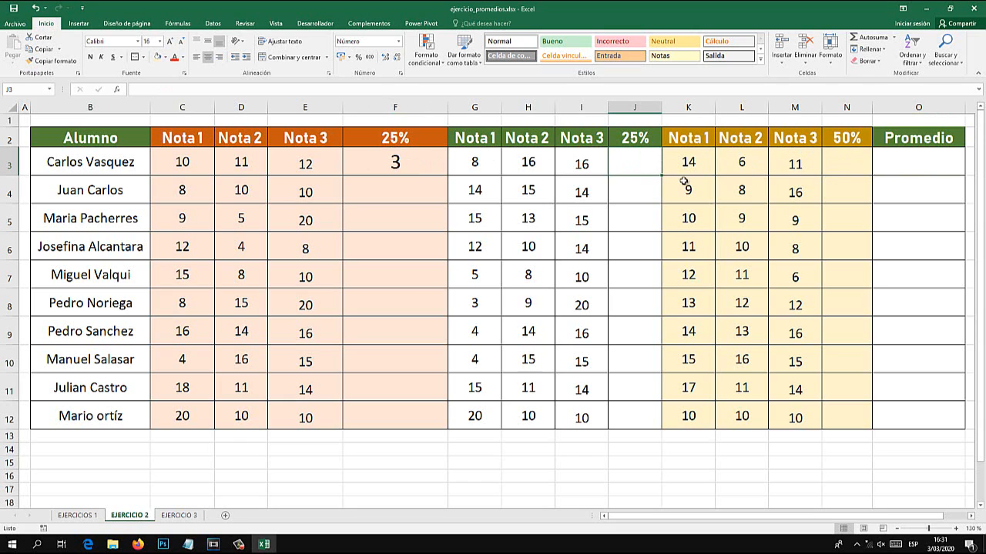
{"action": "left_click_drag", "start_coordinate": [852, 139], "coordinate": [847, 414]}
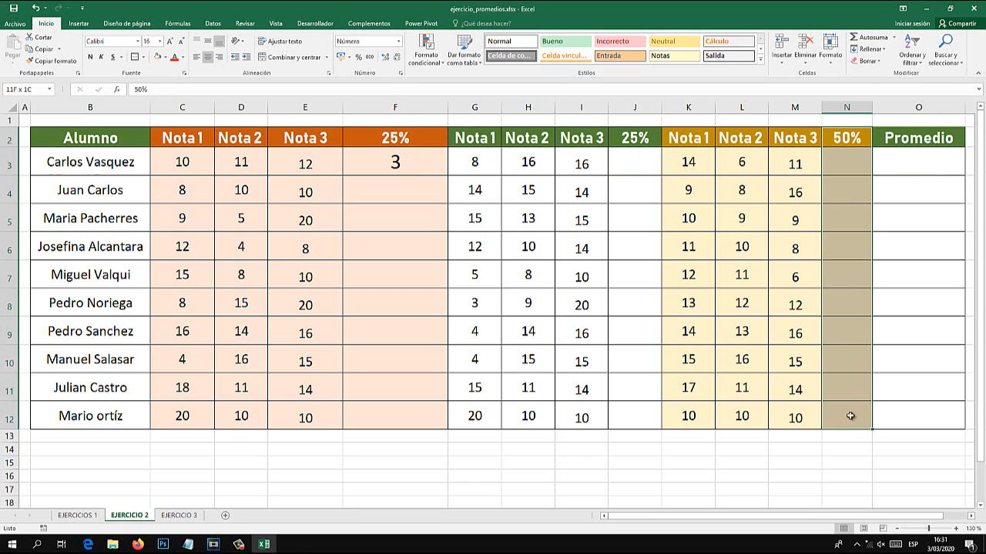
{"action": "left_click", "coordinate": [375, 151]}
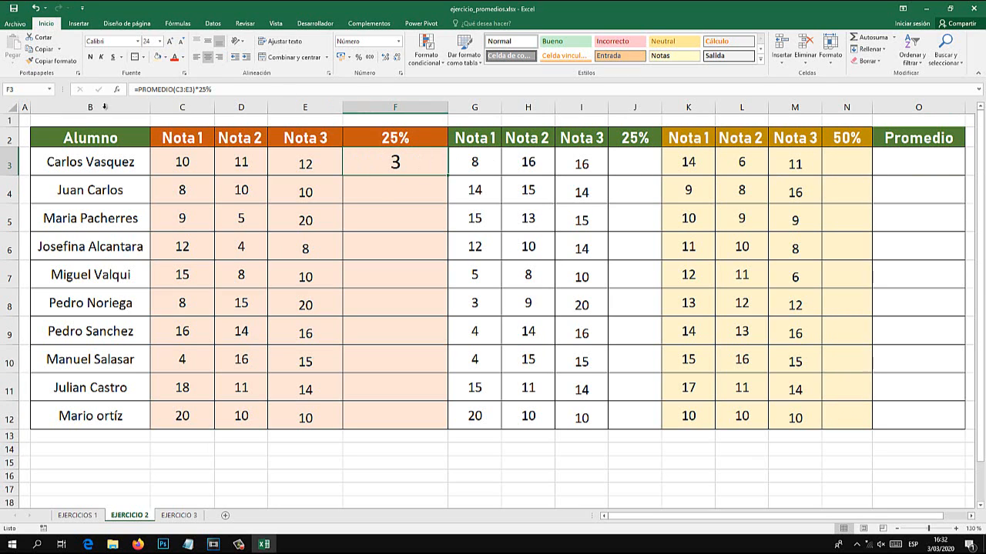
Make row 1 taller and calculate a test weighted average in F1 with the formula =PROMEDIO(C3:E3)*0.25.
{"action": "left_click_drag", "start_coordinate": [11, 127], "coordinate": [11, 156]}
{"action": "left_click", "coordinate": [387, 144]}
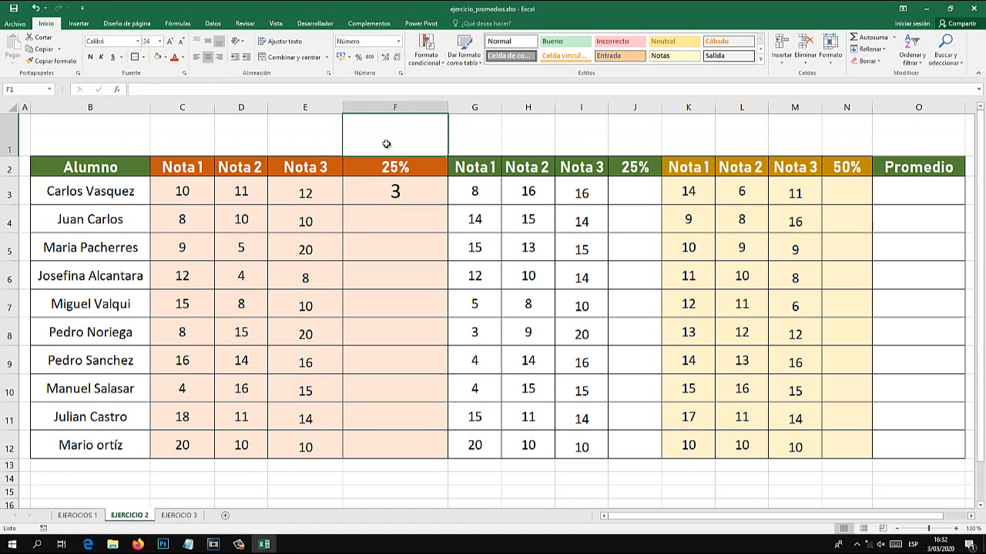
{"action": "type", "text": "=PROMEDIO("}
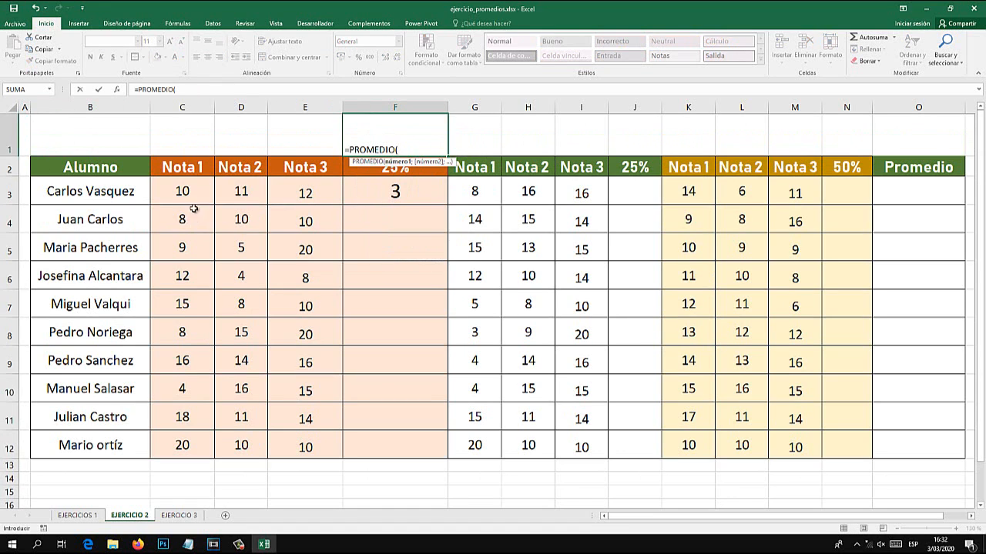
{"action": "left_click_drag", "start_coordinate": [174, 192], "coordinate": [323, 193]}
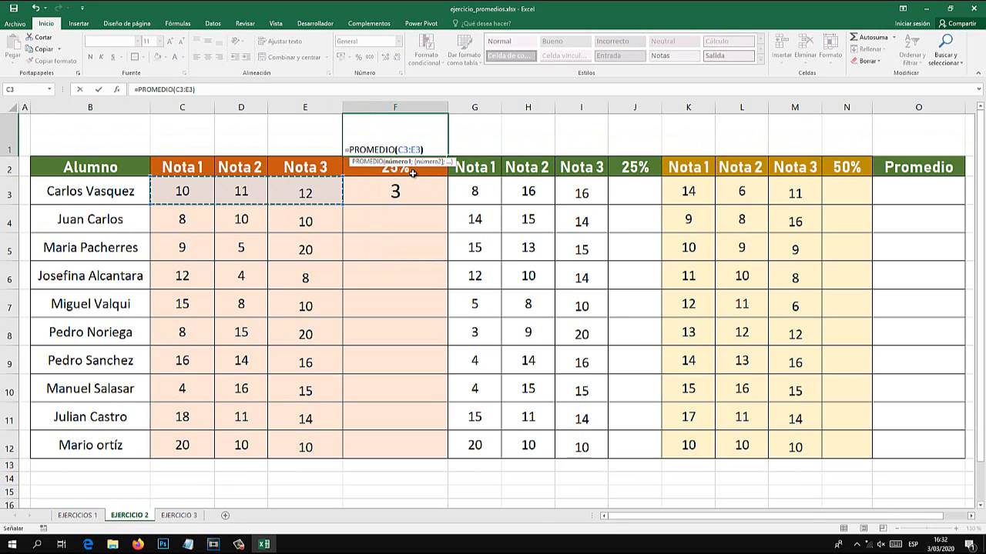
{"action": "type", "text": ")*"}
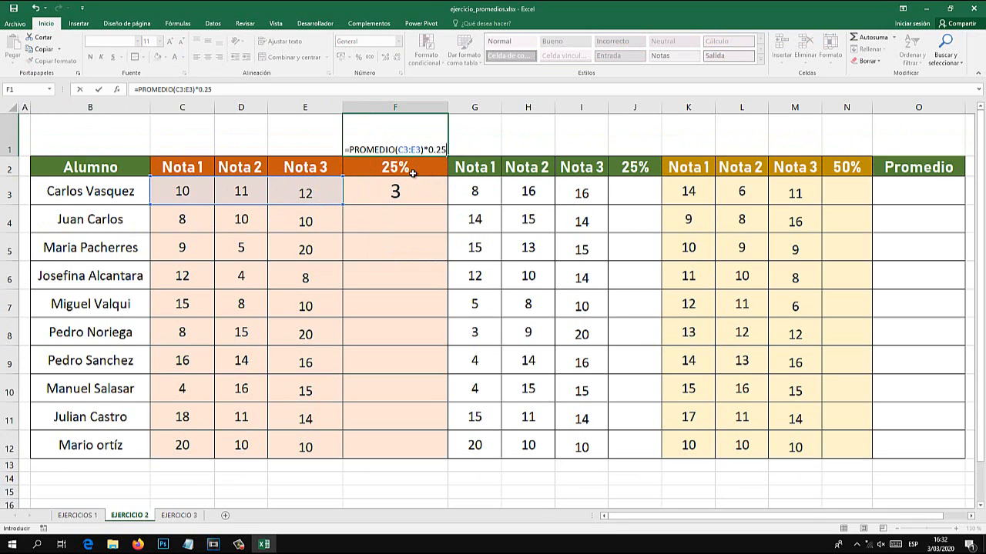
{"action": "type", "text": "0.25"}
{"action": "key", "text": "Return"}
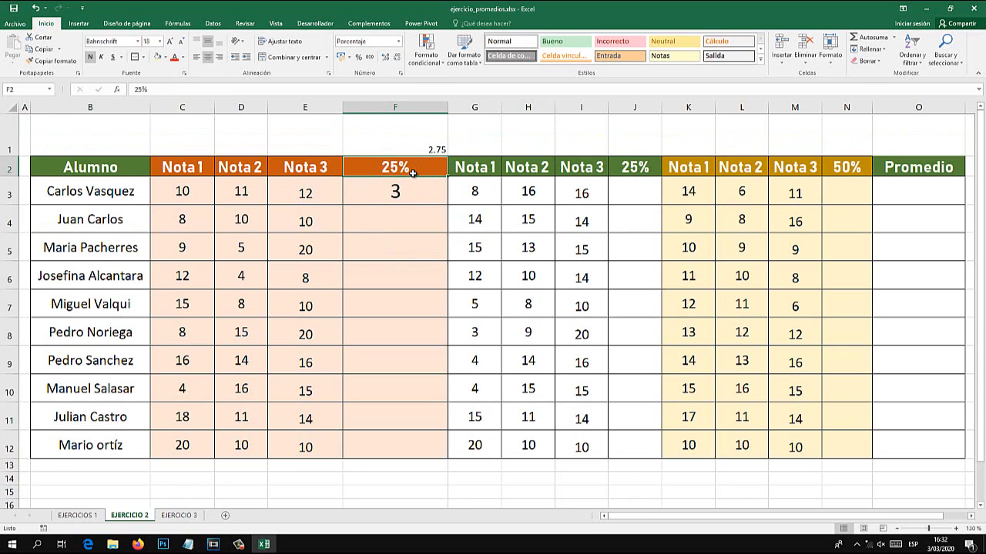
Show the first student's weighted average in F3 with three decimals.
{"action": "left_click", "coordinate": [410, 150]}
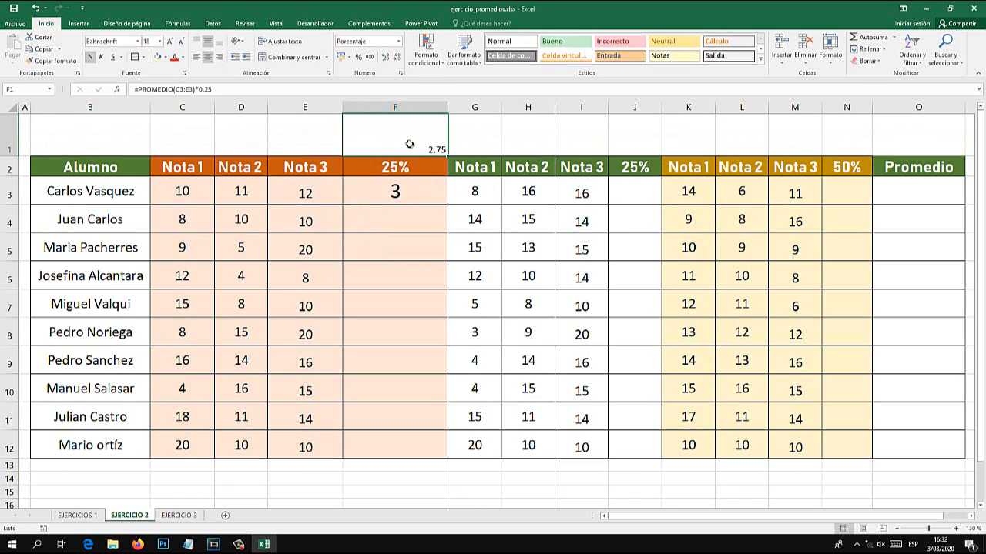
{"action": "left_click", "coordinate": [408, 194]}
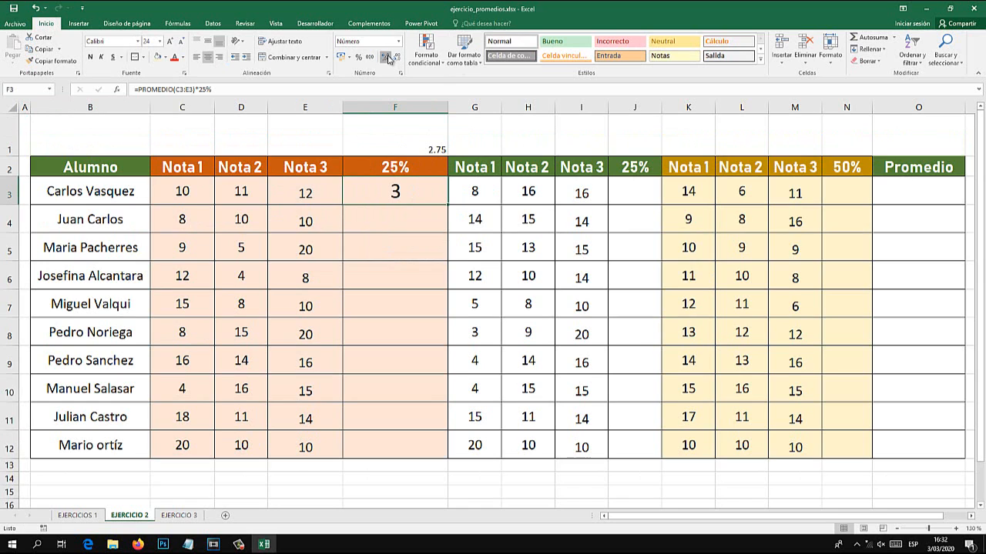
{"action": "left_click", "coordinate": [395, 60]}
{"action": "left_click", "coordinate": [396, 59]}
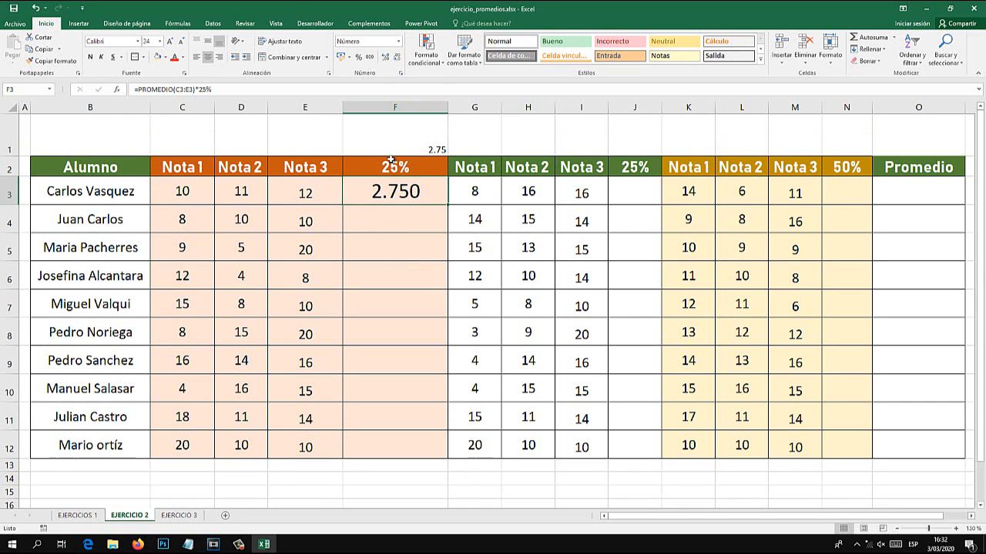
Compare the *0.25 test formula in F1 with the *25% formula in F3.
{"action": "left_click", "coordinate": [422, 145]}
{"action": "double_click", "coordinate": [425, 148]}
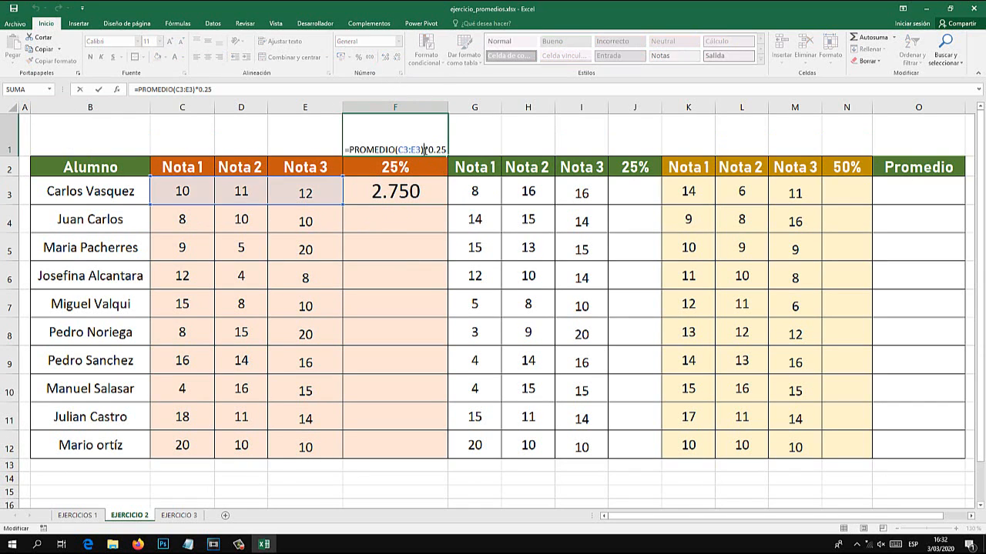
{"action": "left_click", "coordinate": [401, 183]}
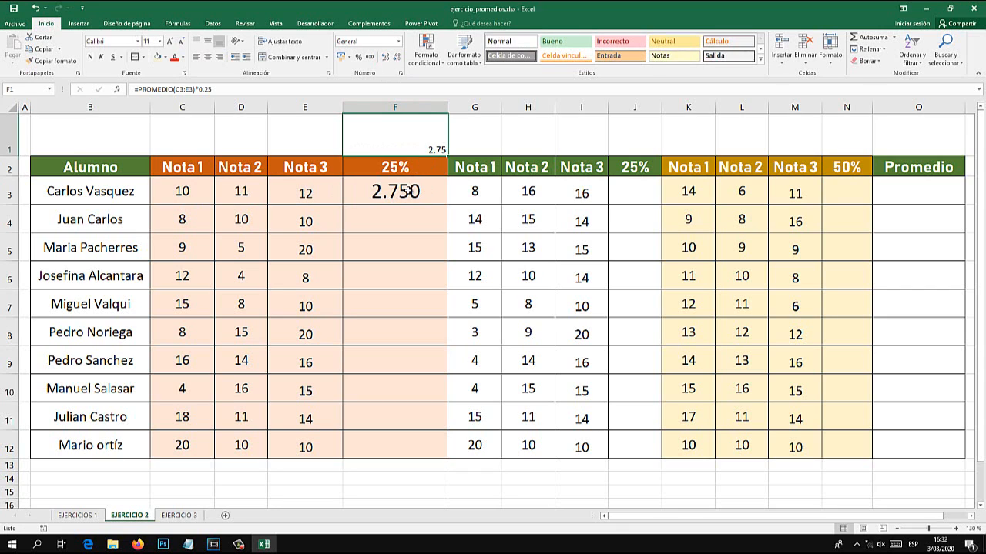
{"action": "key", "text": "super+plus"}
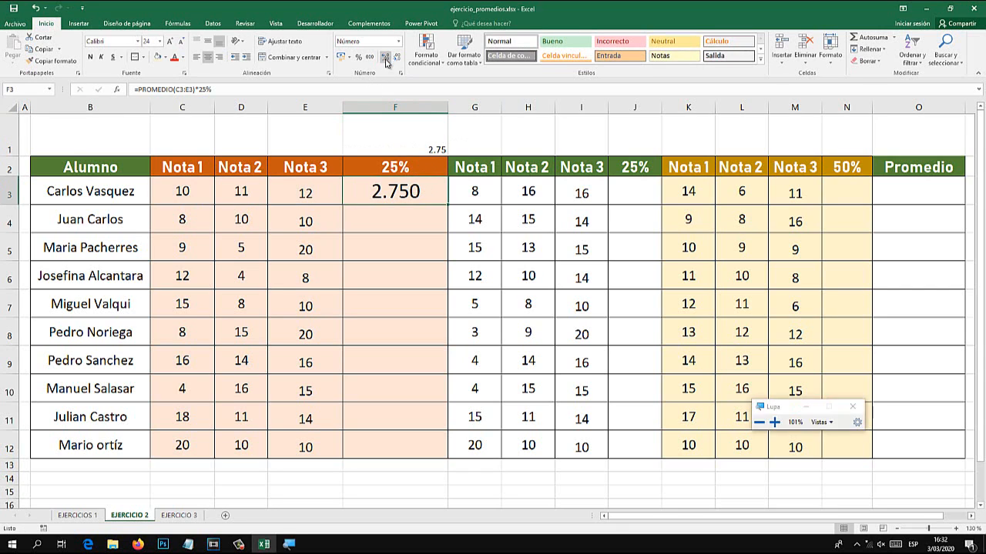
{"action": "key", "text": "super+Escape"}
Re-enter the 0.25 factor in the F1 test formula and delete the contents of F1.
{"action": "double_click", "coordinate": [421, 149]}
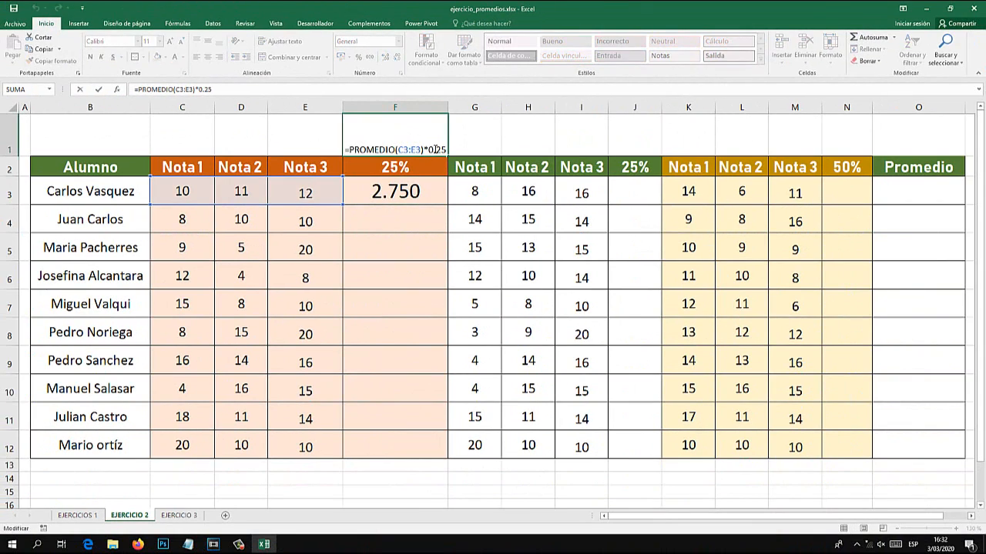
{"action": "double_click", "coordinate": [444, 150]}
{"action": "type", "text": "25"}
{"action": "key", "text": "ctrl+Return"}
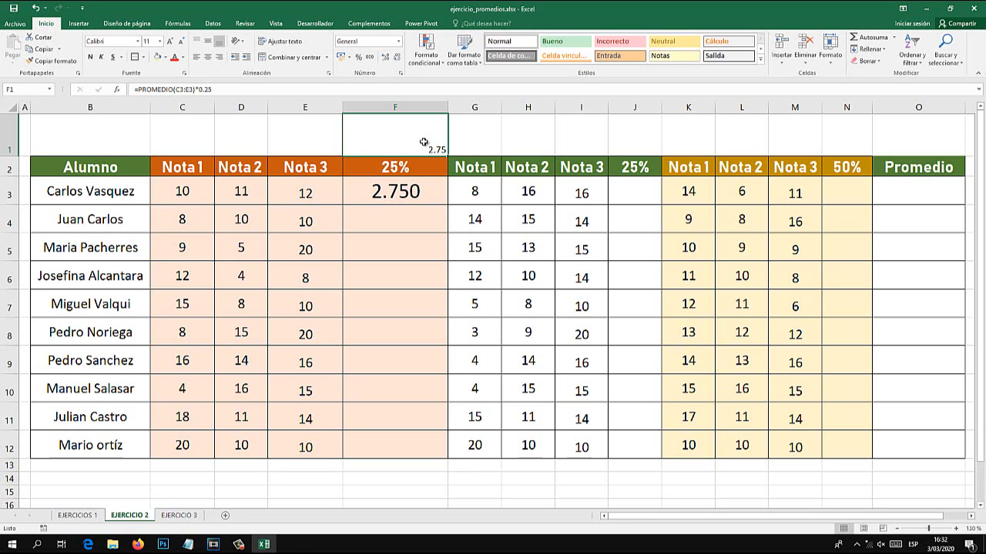
{"action": "key", "text": "Delete"}
Calculate the second student's first 25% weighted average in F4 with the formula =PROMEDIO(C4:E4)*25%.
{"action": "left_click", "coordinate": [378, 220]}
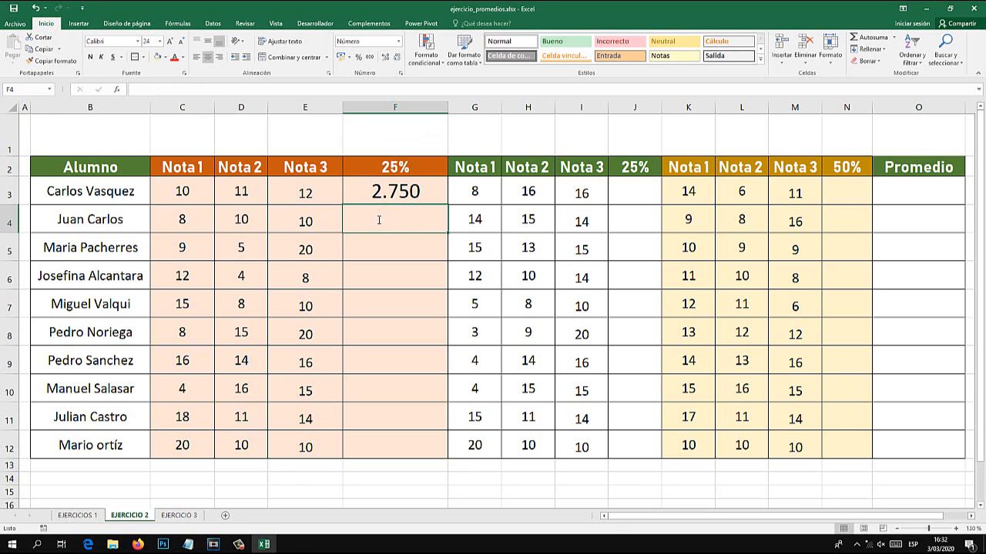
{"action": "type", "text": "=PROMEDIO("}
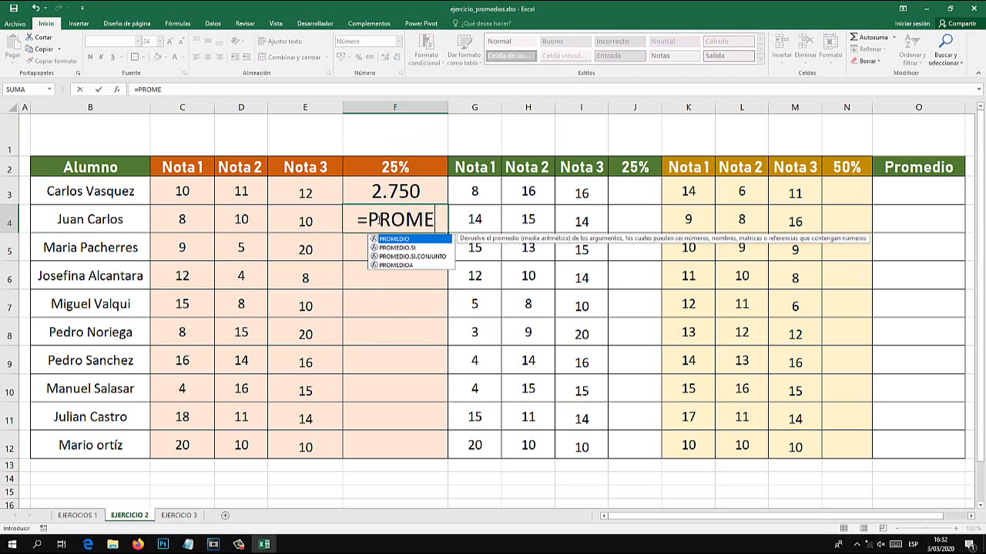
{"action": "left_click_drag", "start_coordinate": [185, 221], "coordinate": [305, 225]}
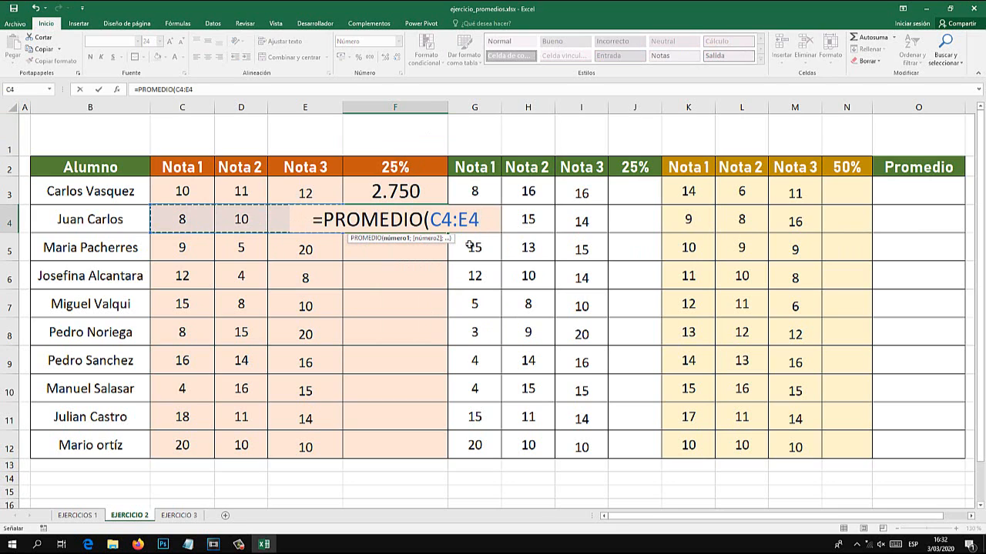
{"action": "type", "text": ")"}
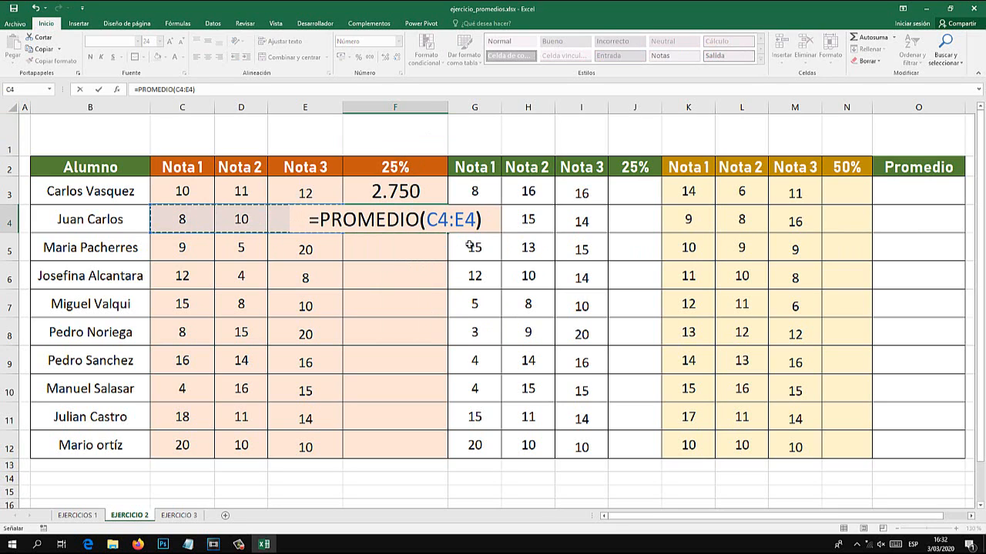
{"action": "type", "text": "*25"}
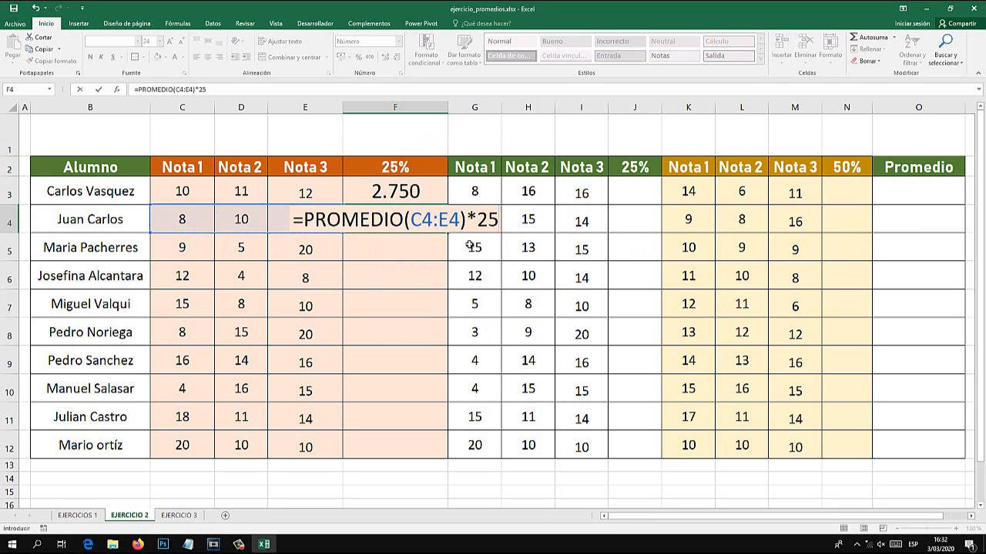
{"action": "type", "text": "%"}
{"action": "key", "text": "Return"}
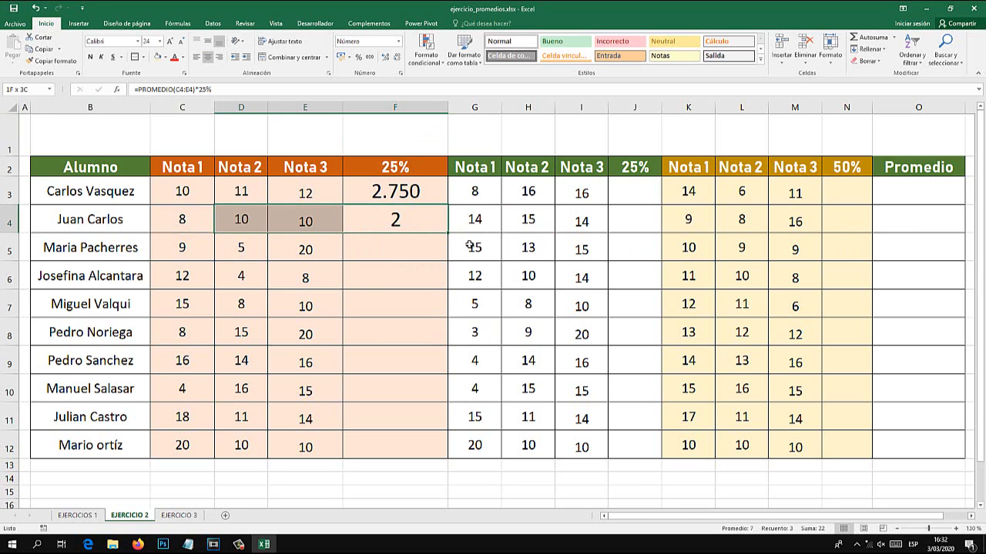
Try 0.25 as the factor in the F4 formula and restore it to 25%.
{"action": "double_click", "coordinate": [414, 219]}
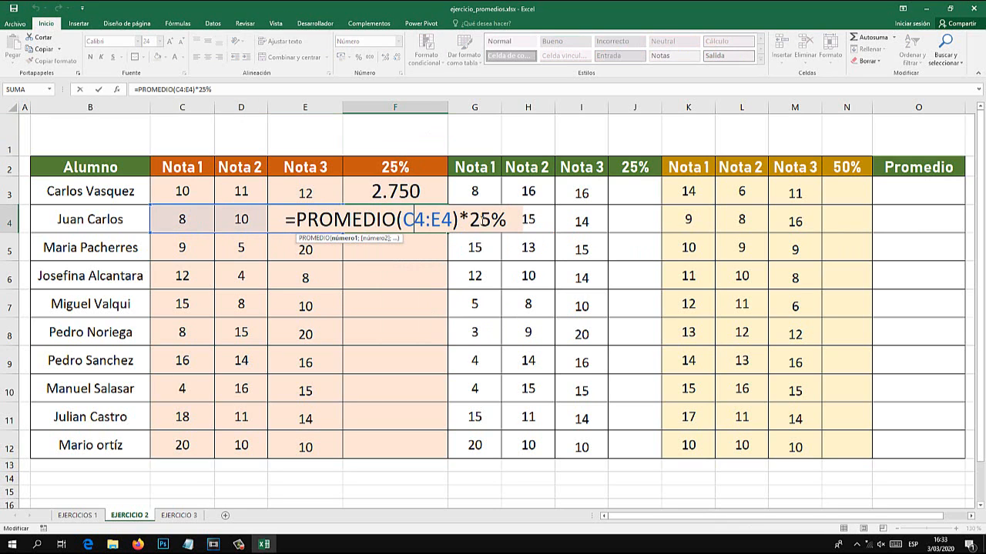
{"action": "left_click_drag", "start_coordinate": [470, 221], "coordinate": [510, 222]}
{"action": "type", "text": "0.25"}
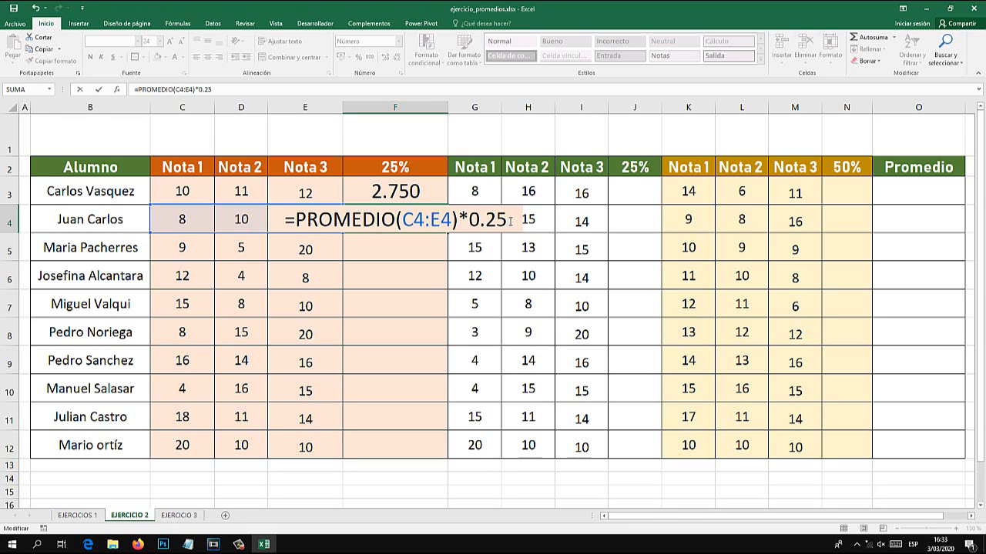
{"action": "key", "text": "BackSpace"}
{"action": "key", "text": "BackSpace"}
{"action": "key", "text": "BackSpace"}
{"action": "key", "text": "BackSpace"}
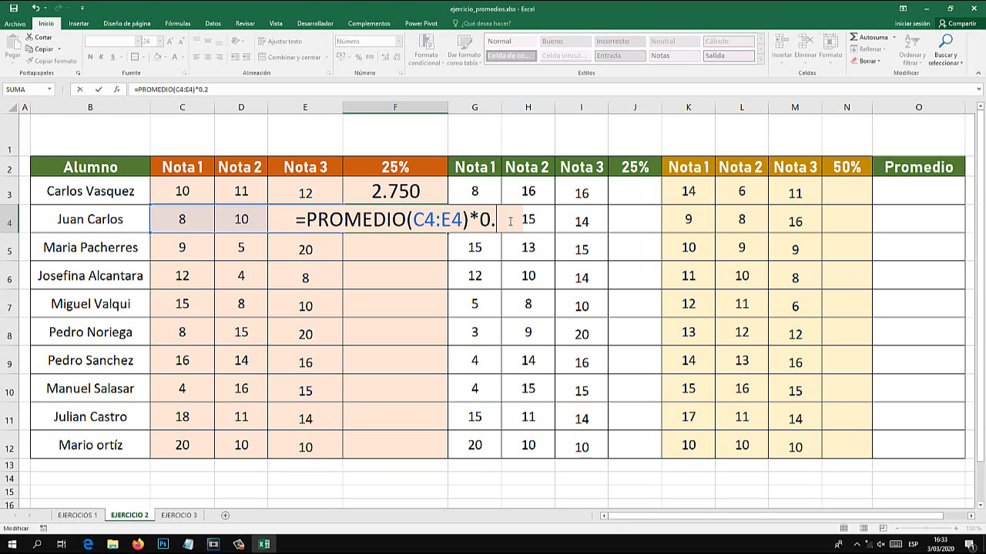
{"action": "type", "text": "25"}
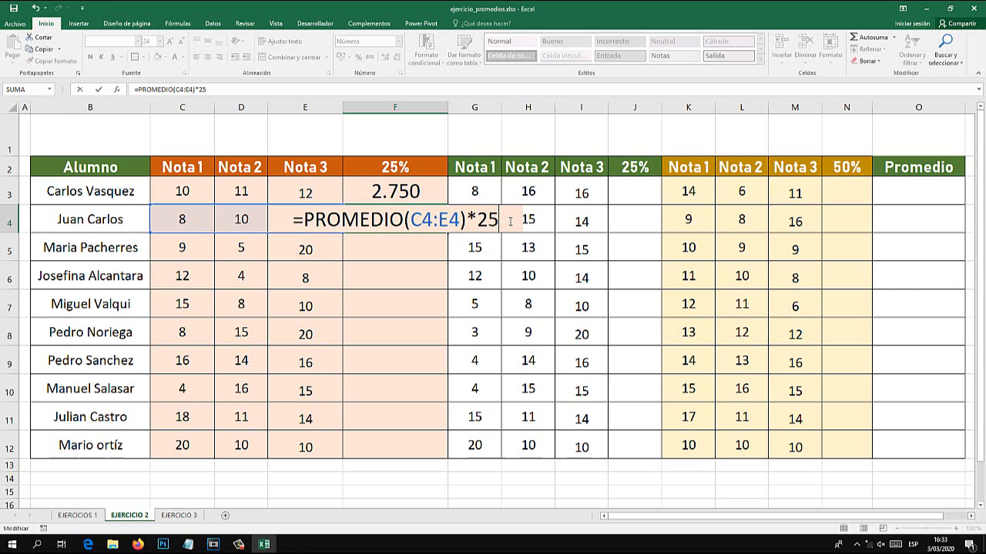
{"action": "type", "text": "%"}
{"action": "key", "text": "Return"}
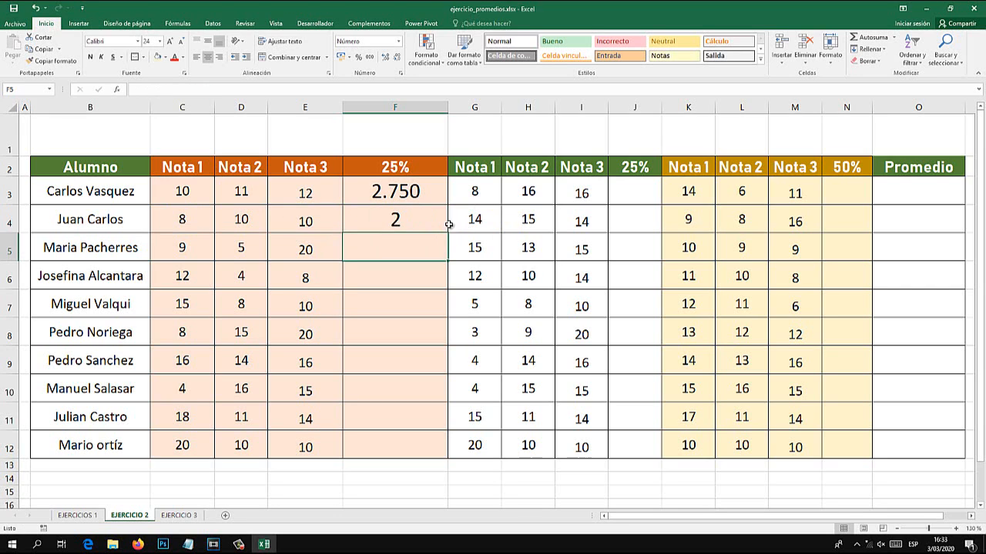
Fill the weighted average formula from F3 down through F12 for all students.
{"action": "left_click", "coordinate": [399, 194]}
{"action": "left_click_drag", "start_coordinate": [447, 205], "coordinate": [446, 454]}
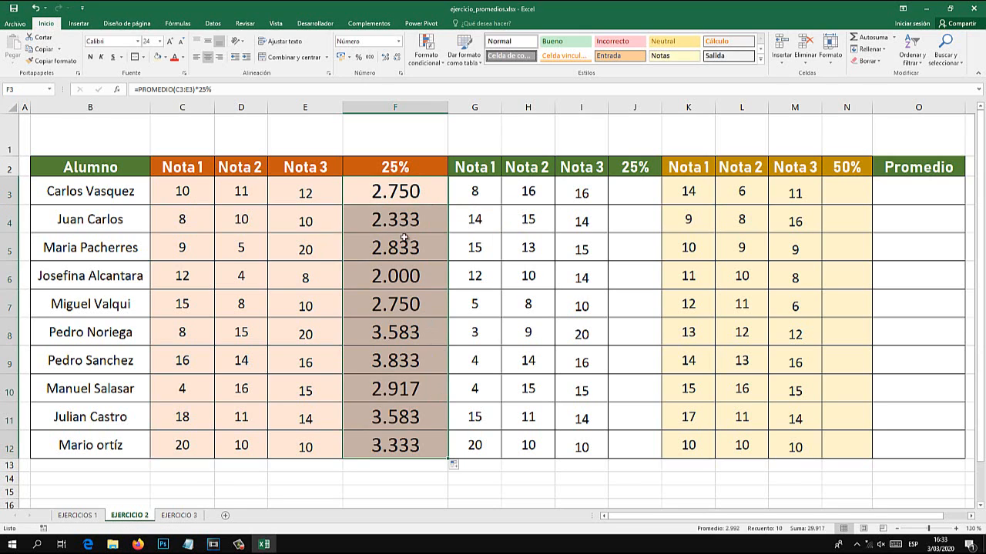
{"action": "left_click", "coordinate": [394, 305]}
Reduce the weighted averages in F3:F12 to two decimals.
{"action": "left_click_drag", "start_coordinate": [405, 189], "coordinate": [413, 445]}
{"action": "key", "text": "super+plus"}
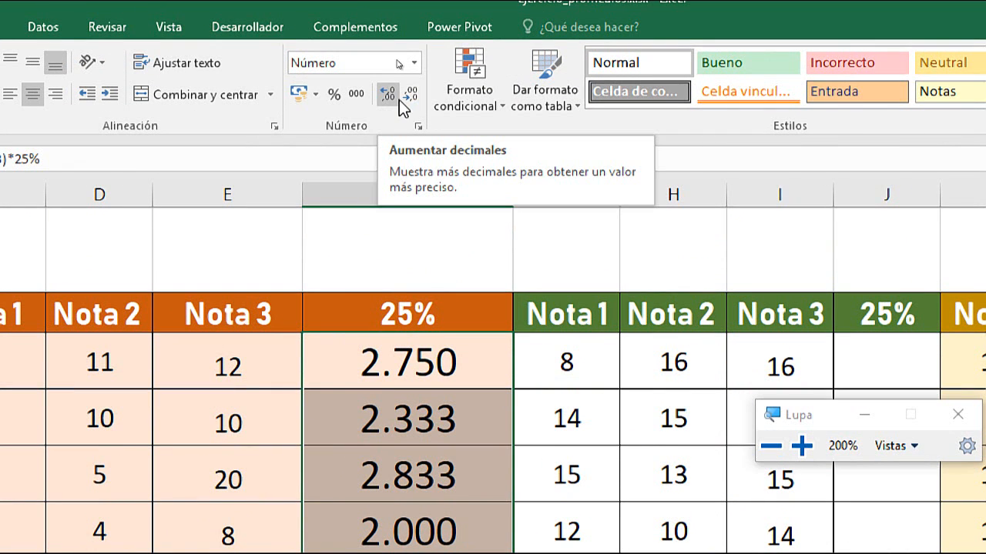
{"action": "key", "text": "super+Escape"}
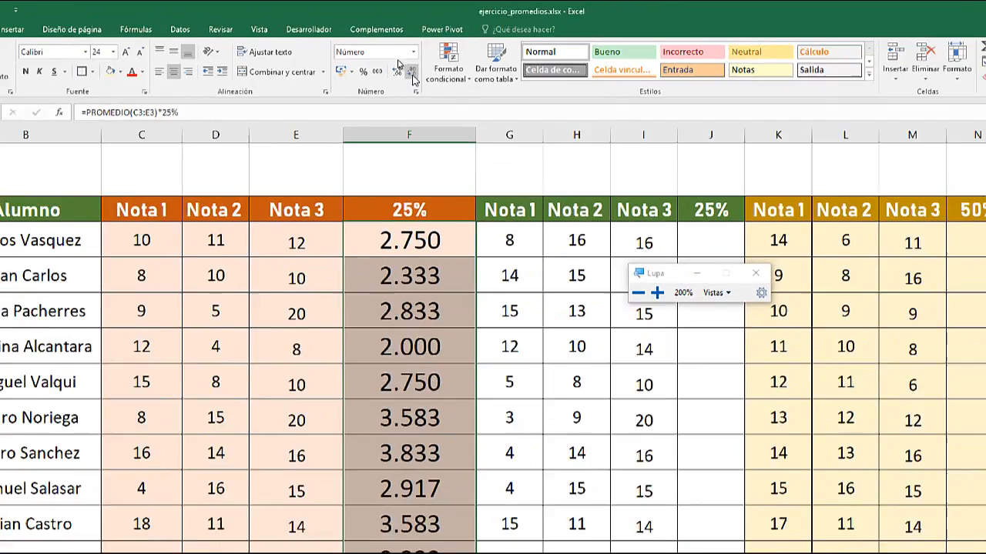
{"action": "left_click", "coordinate": [412, 99]}
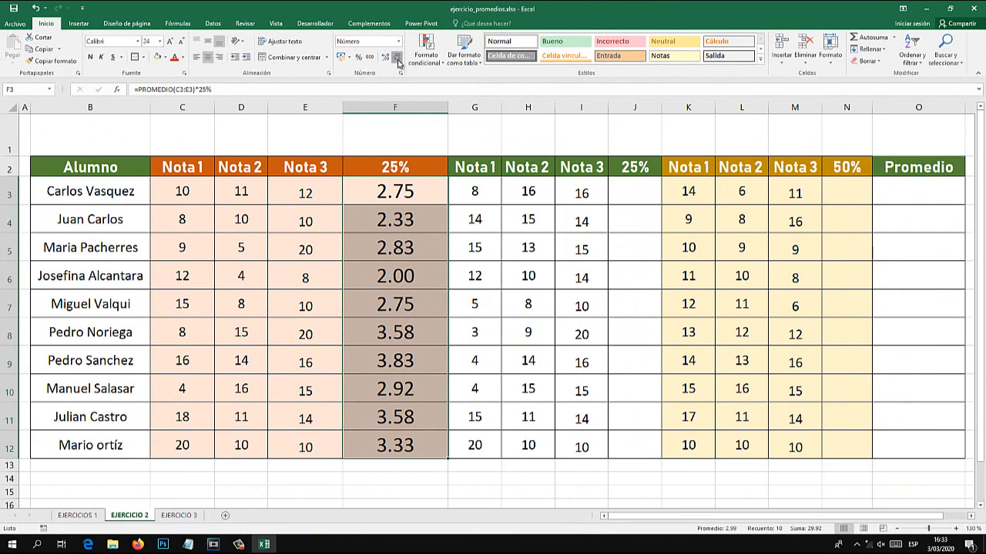
Reduce the first 25% weighted averages in F3:F12 to one decimal.
{"action": "left_click", "coordinate": [397, 58]}
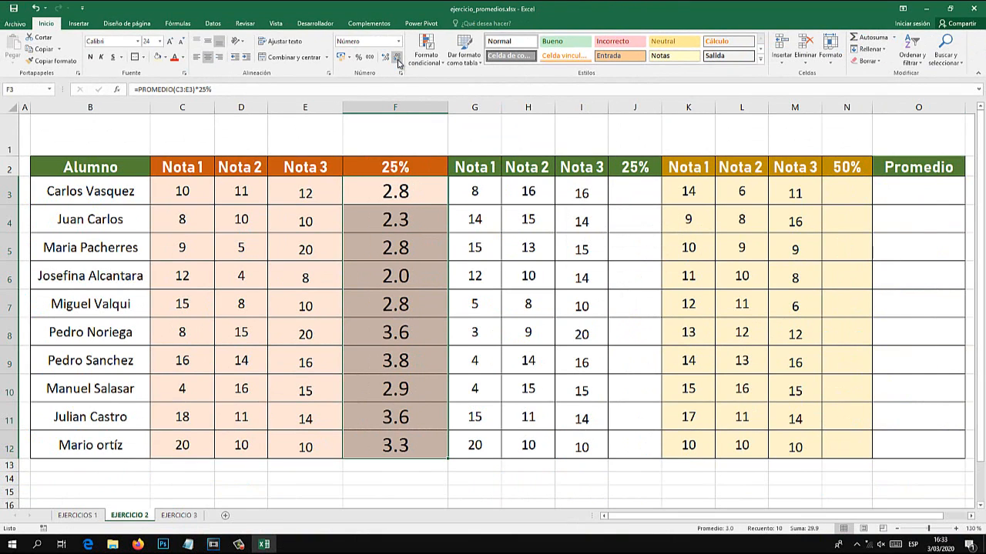
{"action": "left_click", "coordinate": [454, 329]}
{"action": "left_click", "coordinate": [635, 192]}
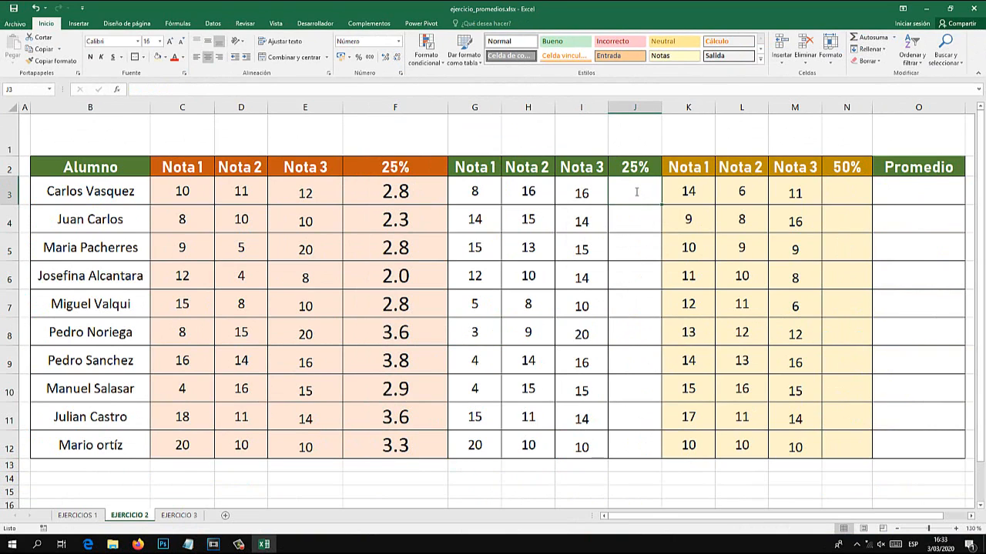
{"action": "type", "text": "=PROMEDIO"}
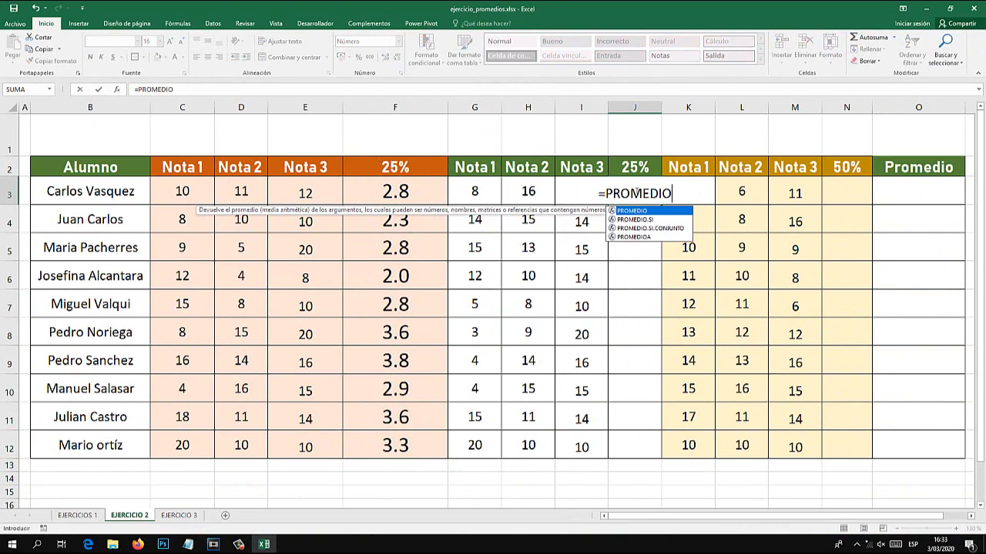
{"action": "key", "text": "Escape"}
{"action": "left_click", "coordinate": [634, 266]}
Increase the font size of the second 25% column, J3 to J13, to 26.
{"action": "left_click_drag", "start_coordinate": [639, 195], "coordinate": [632, 456]}
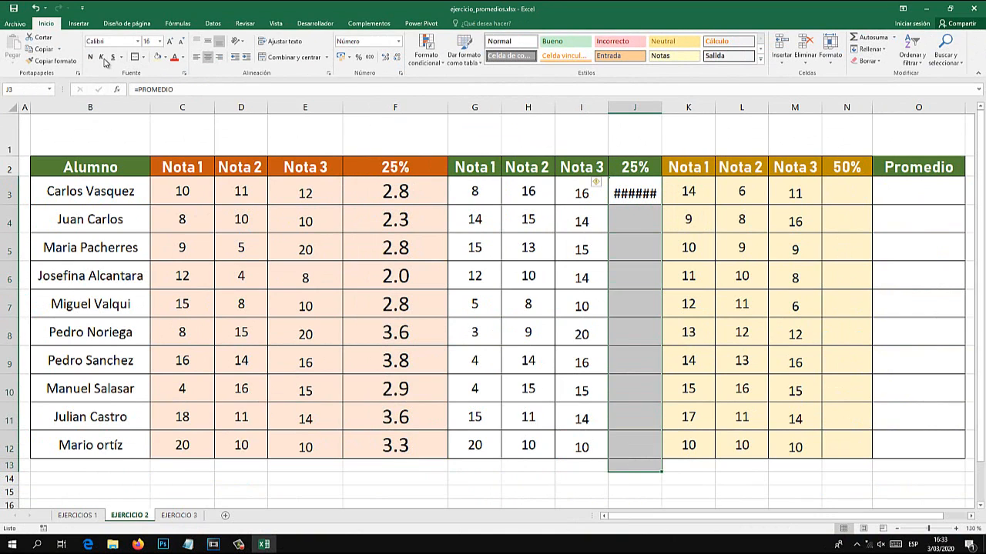
{"action": "left_click", "coordinate": [171, 41]}
{"action": "left_click", "coordinate": [171, 41]}
{"action": "left_click", "coordinate": [170, 40]}
{"action": "left_click", "coordinate": [170, 41]}
{"action": "left_click", "coordinate": [170, 41]}
Replace the mistaken entry in J3 with the weighted average formula =PROMEDIO(G3:I3)*25%.
{"action": "left_click", "coordinate": [651, 192]}
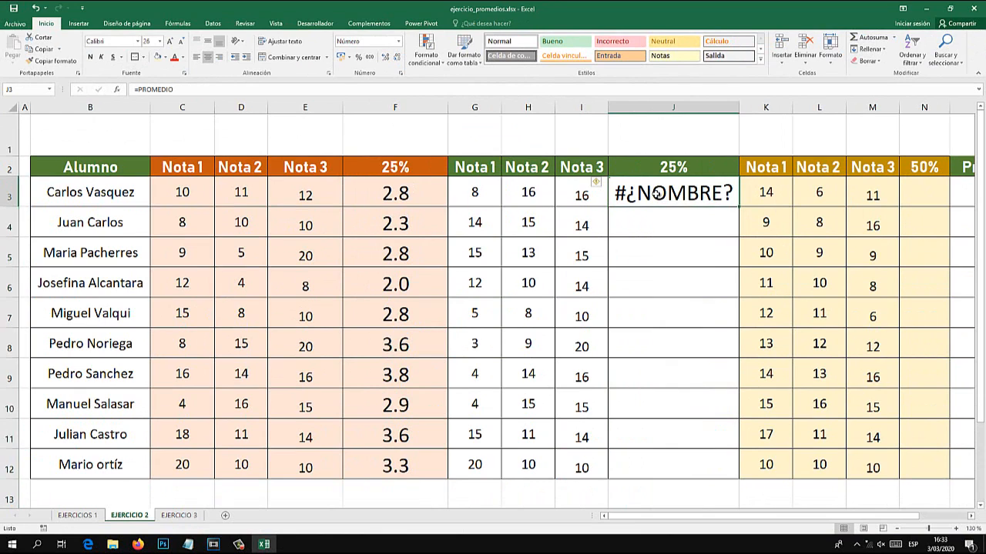
{"action": "key", "text": "Delete"}
{"action": "type", "text": "=PROMEDIO("}
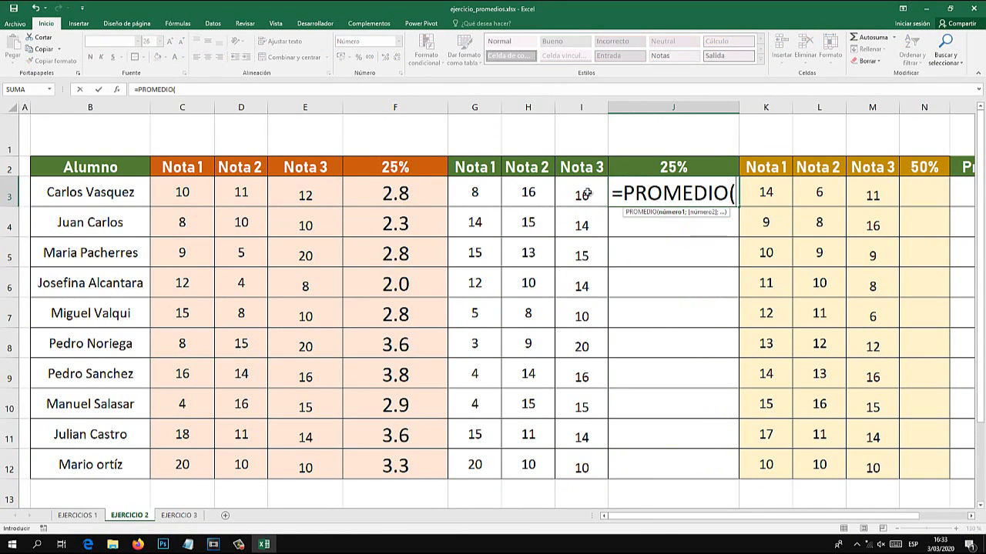
{"action": "left_click_drag", "start_coordinate": [493, 192], "coordinate": [587, 194]}
{"action": "type", "text": "()"}
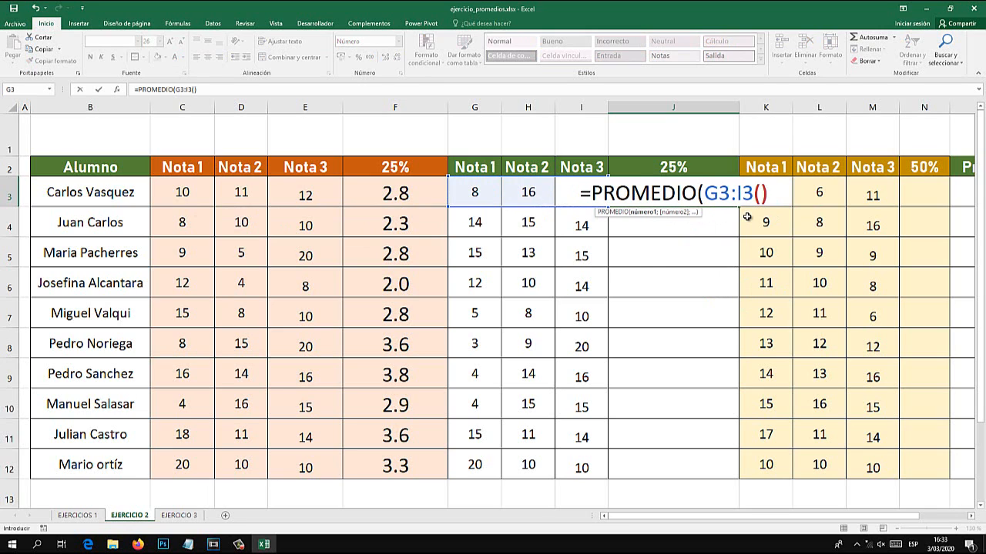
{"action": "key", "text": "BackSpace"}
{"action": "key", "text": "BackSpace"}
{"action": "type", "text": ")*"}
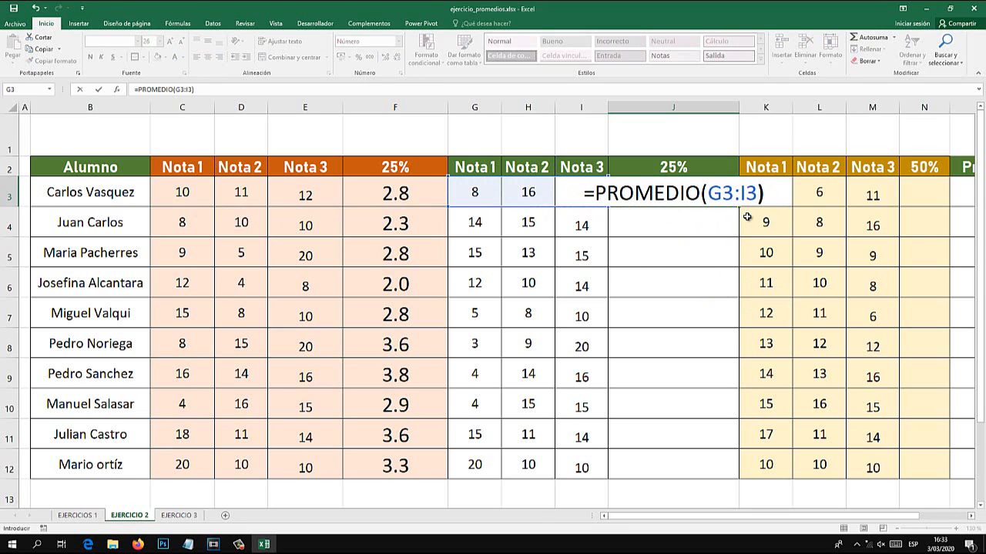
{"action": "type", "text": "25"}
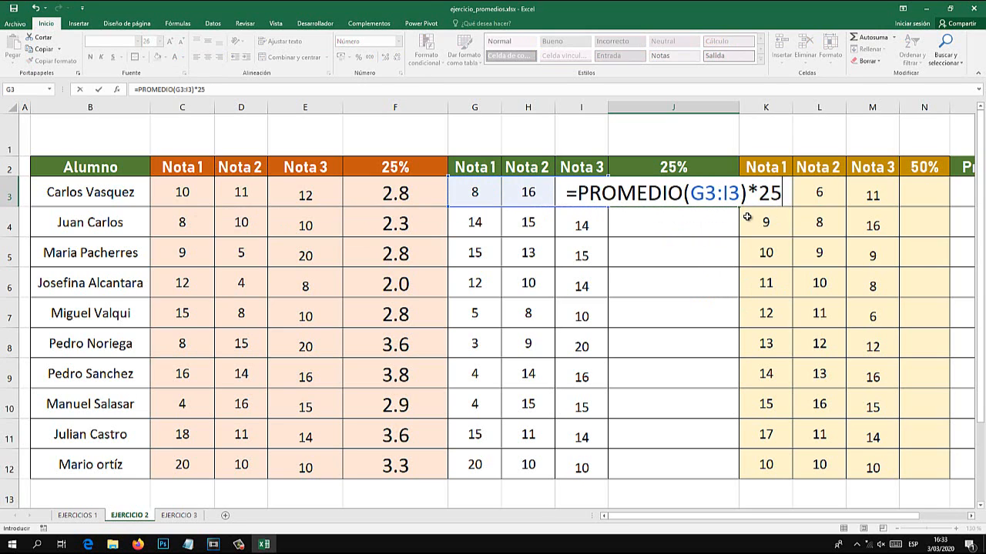
{"action": "type", "text": "%"}
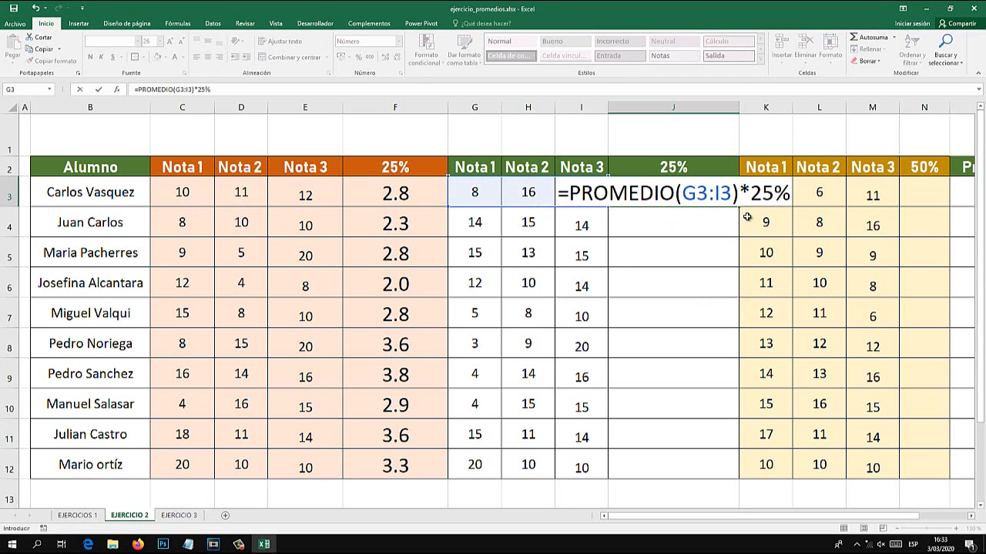
{"action": "key", "text": "Return"}
Fill the J3 formula down through J12 and show the weighted averages with one decimal.
{"action": "left_click", "coordinate": [718, 199]}
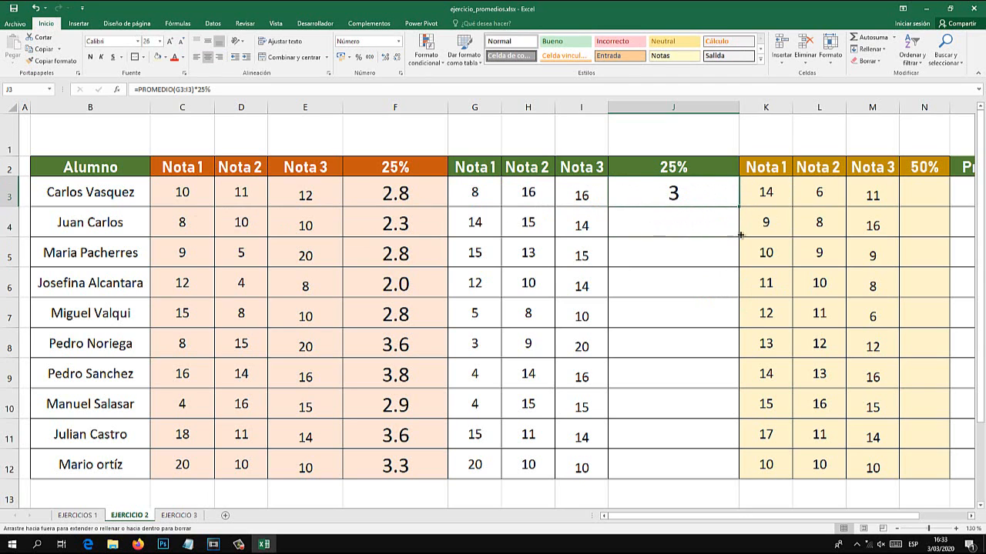
{"action": "left_click_drag", "start_coordinate": [740, 234], "coordinate": [726, 454]}
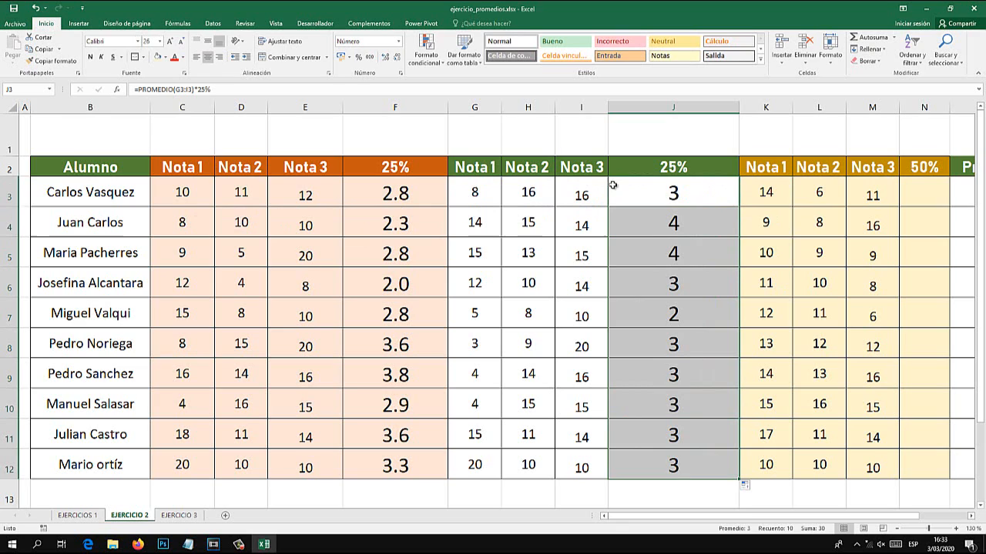
{"action": "left_click", "coordinate": [384, 59]}
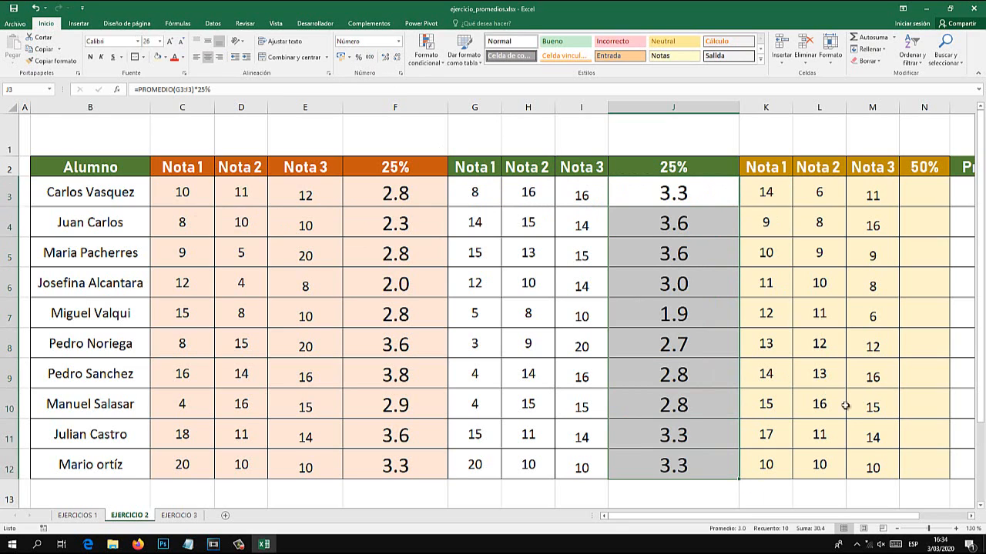
{"action": "left_click_drag", "start_coordinate": [875, 524], "coordinate": [921, 524]}
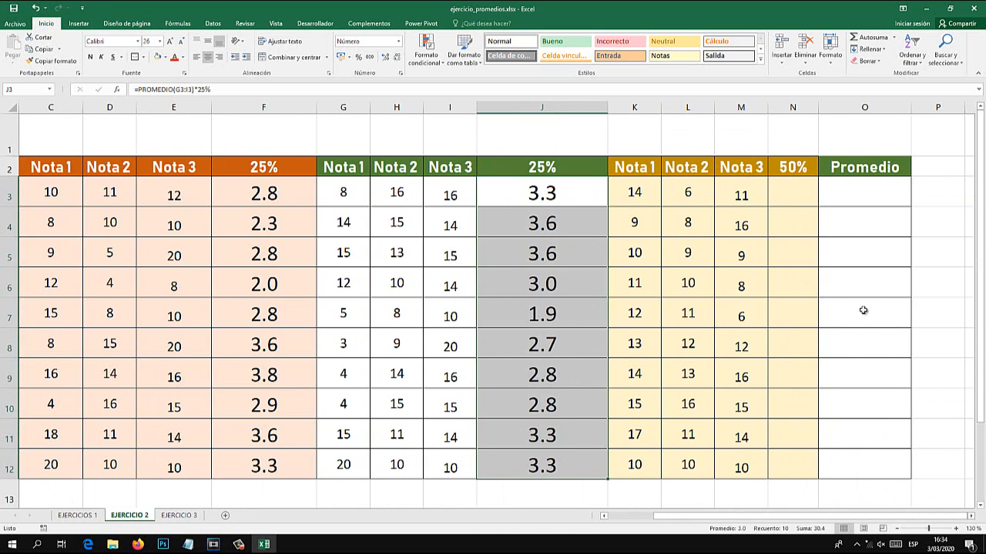
{"action": "left_click", "coordinate": [786, 197]}
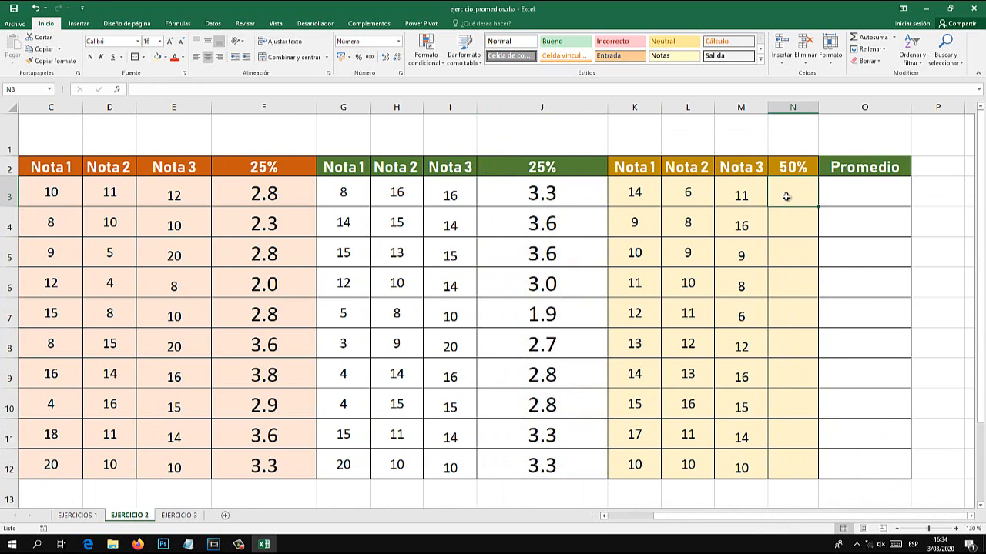
{"action": "type", "text": "=PROMEDIO("}
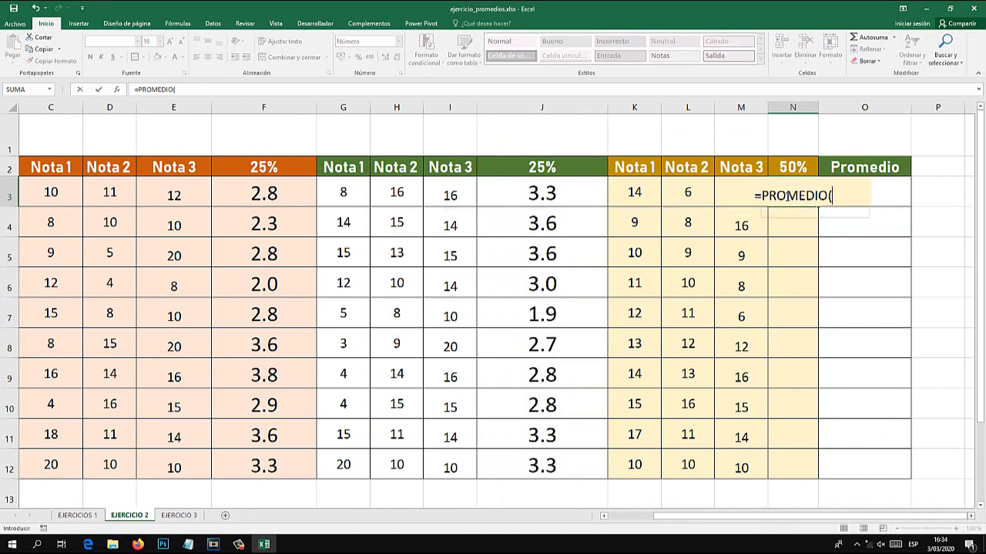
{"action": "key", "text": "Escape"}
Increase the font size of the 50% column cells N3:N12 to 48.
{"action": "left_click_drag", "start_coordinate": [789, 224], "coordinate": [792, 462]}
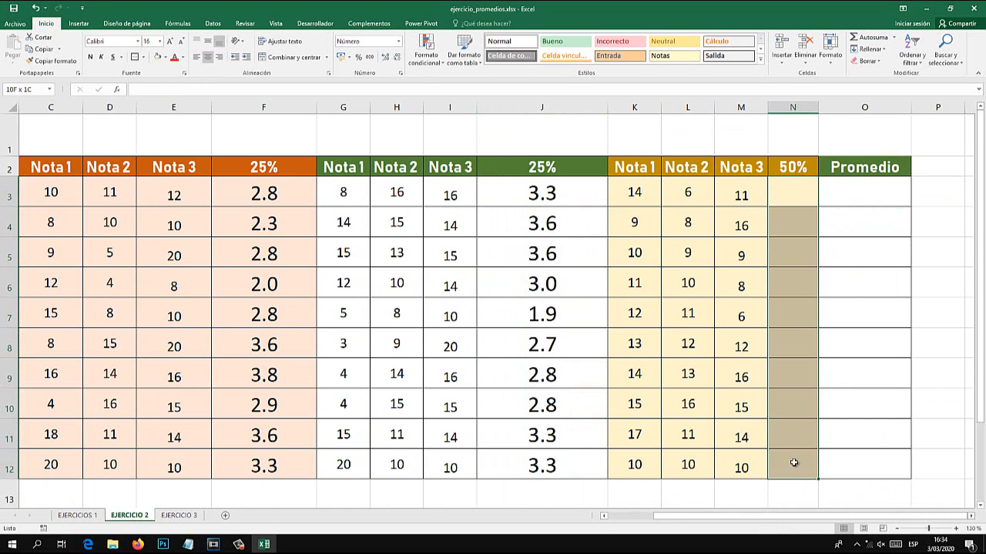
{"action": "left_click", "coordinate": [170, 43]}
{"action": "left_click", "coordinate": [169, 43]}
{"action": "left_click", "coordinate": [170, 43]}
{"action": "left_click", "coordinate": [170, 43]}
{"action": "left_click", "coordinate": [169, 43]}
{"action": "left_click", "coordinate": [170, 42]}
{"action": "left_click", "coordinate": [787, 207]}
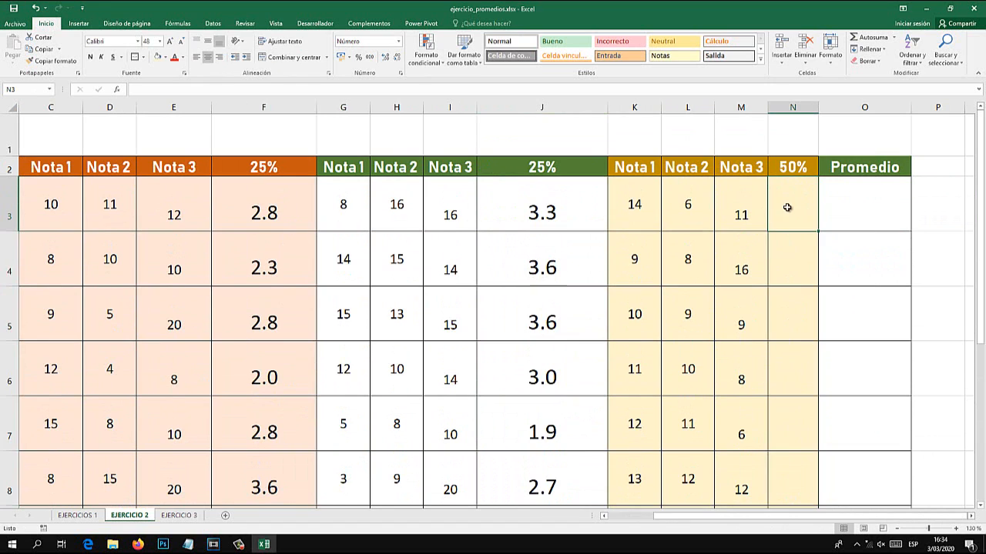
{"action": "type", "text": "="}
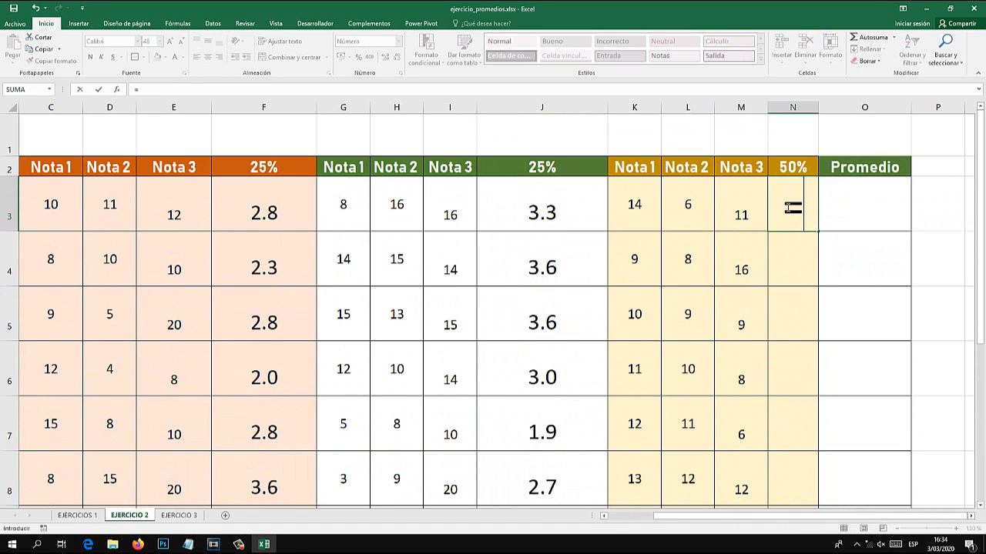
{"action": "type", "text": "PROMEDIO("}
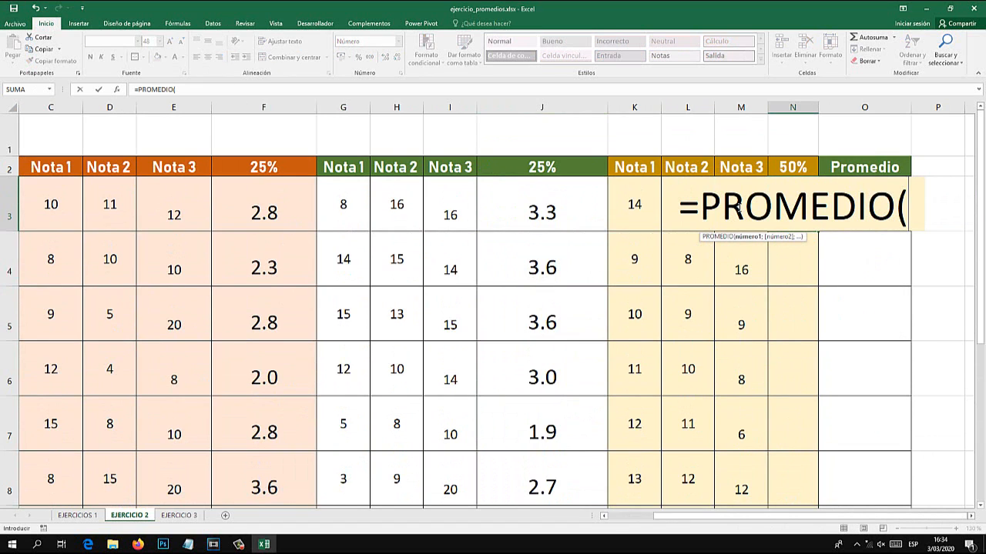
{"action": "left_click_drag", "start_coordinate": [631, 204], "coordinate": [741, 206]}
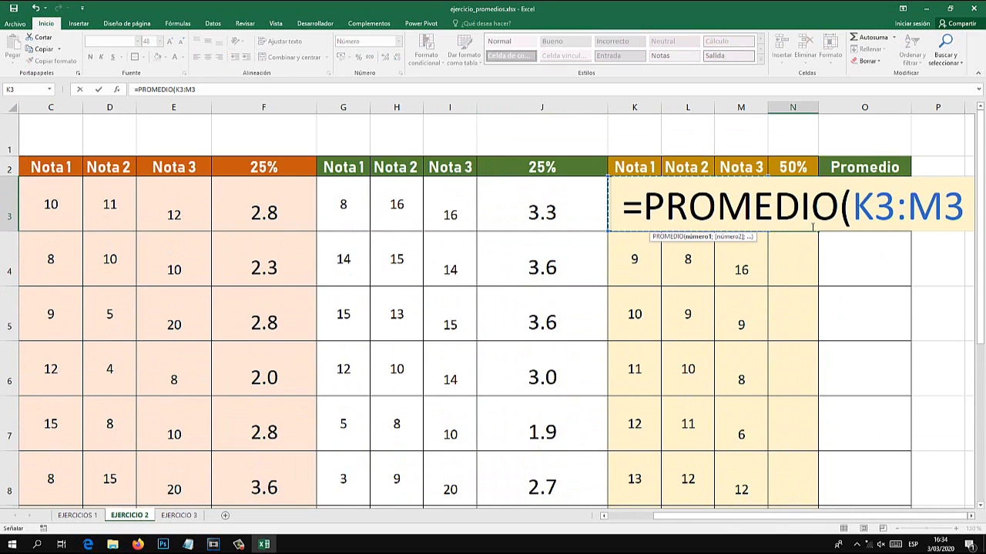
{"action": "type", "text": ")"}
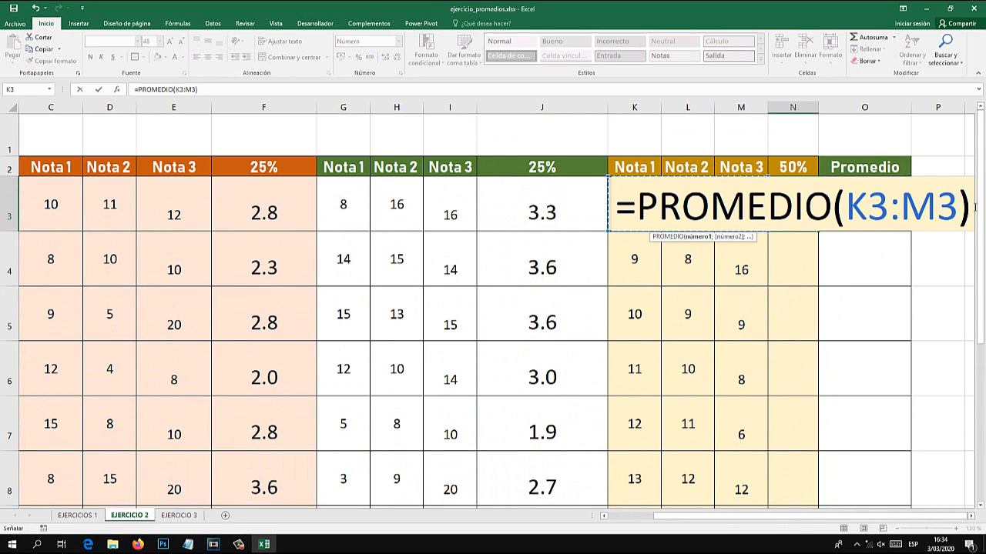
{"action": "type", "text": "*"}
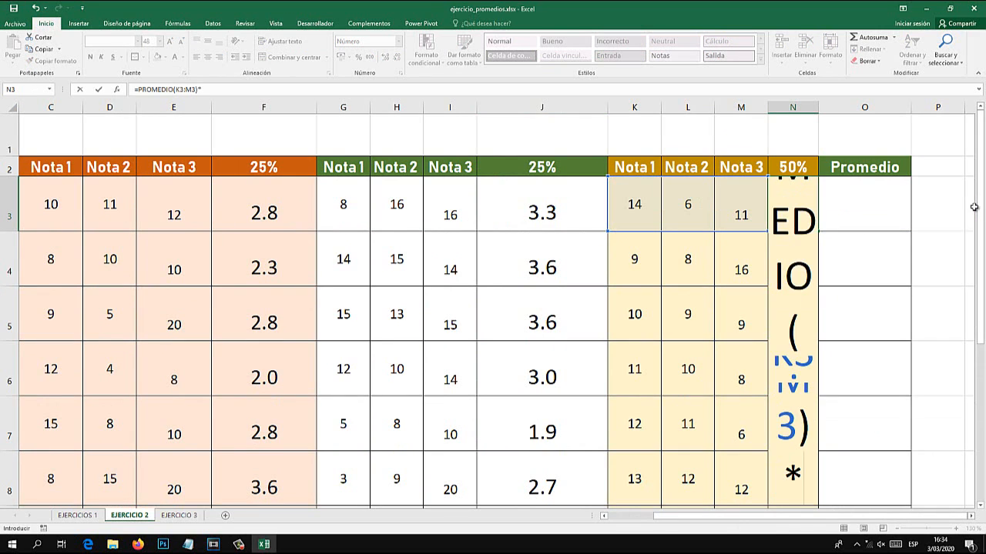
{"action": "left_click", "coordinate": [818, 107]}
{"action": "key", "text": "Escape"}
Widen column N to fit the formula and reduce the font size of N3 to 28.
{"action": "left_click_drag", "start_coordinate": [818, 107], "coordinate": [928, 115]}
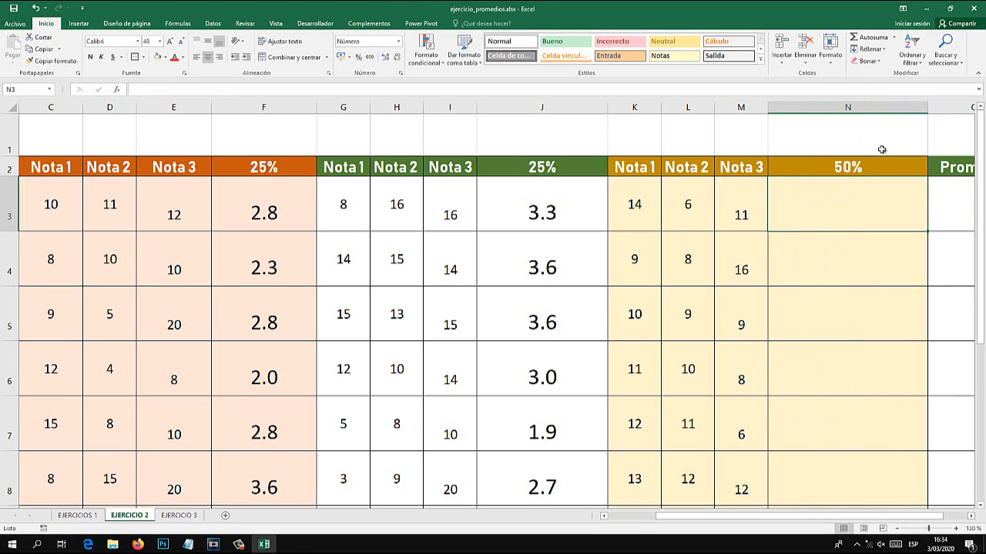
{"action": "left_click", "coordinate": [181, 43]}
{"action": "left_click", "coordinate": [181, 43]}
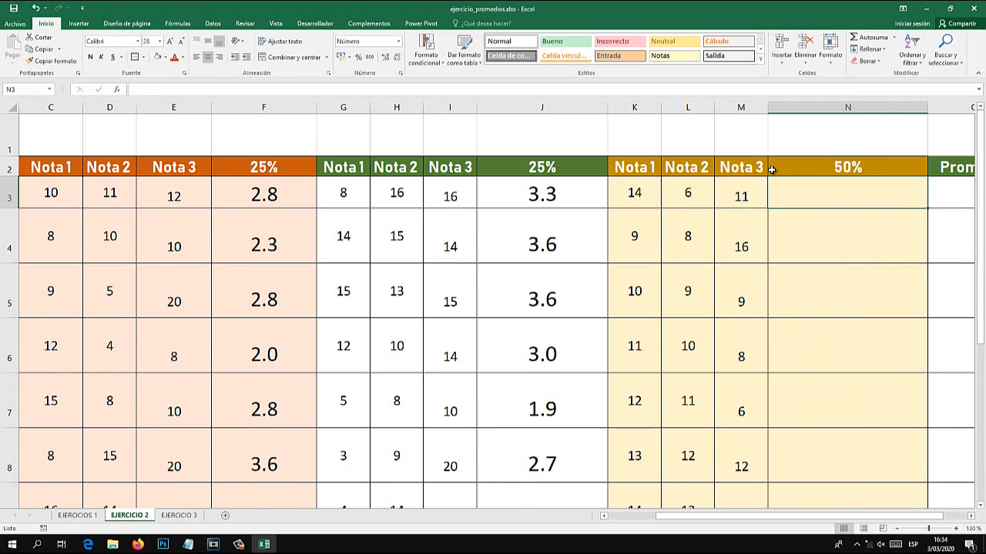
Calculate the first student's 50% weighted average in N3 with the formula =PROMEDIO(K3:M3)*50%.
{"action": "type", "text": "=PROMEDIO("}
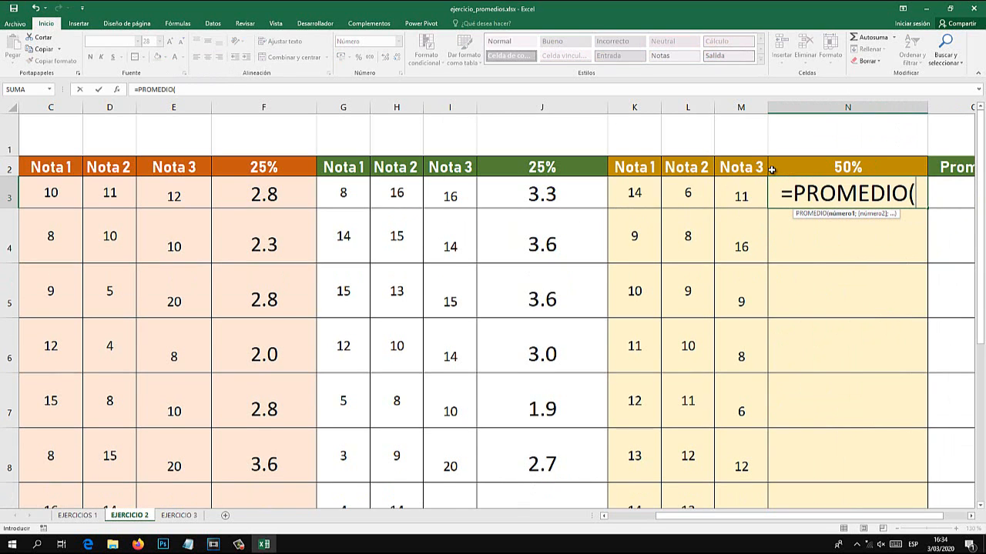
{"action": "left_click_drag", "start_coordinate": [636, 192], "coordinate": [727, 188]}
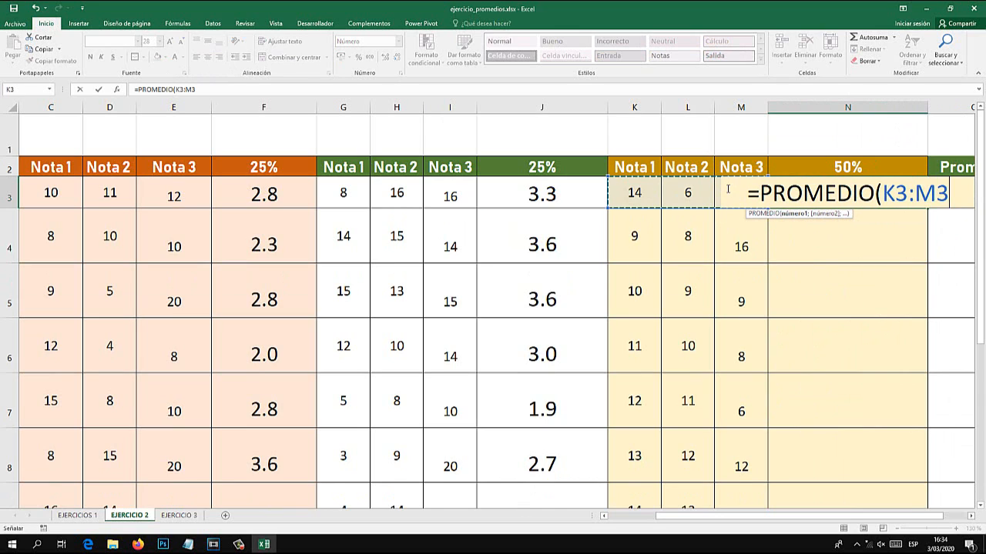
{"action": "type", "text": ")"}
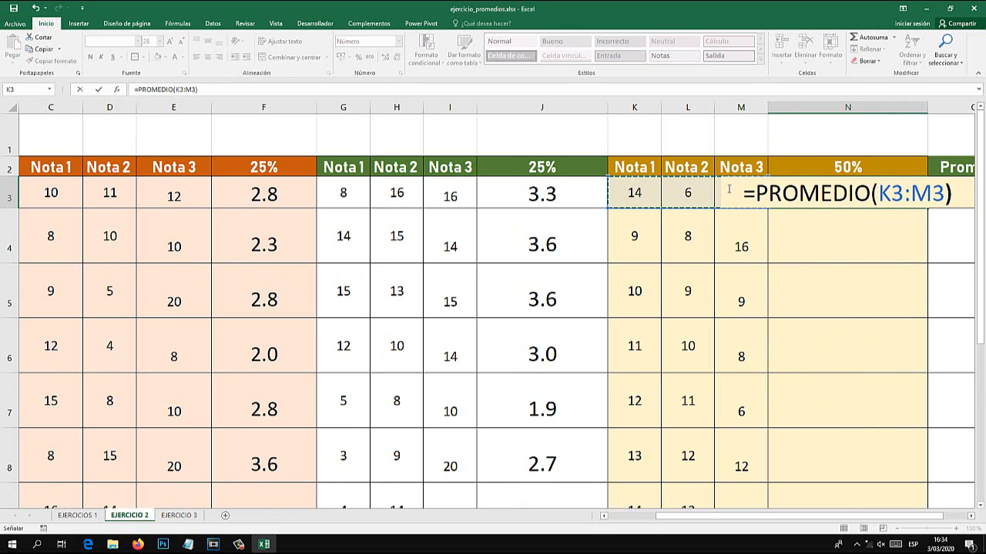
{"action": "type", "text": "*50"}
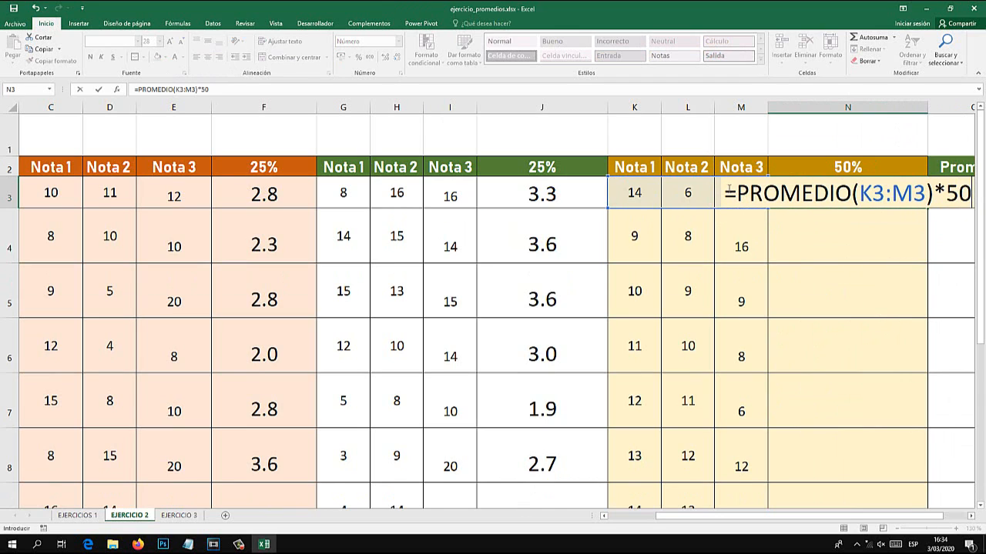
{"action": "type", "text": "%"}
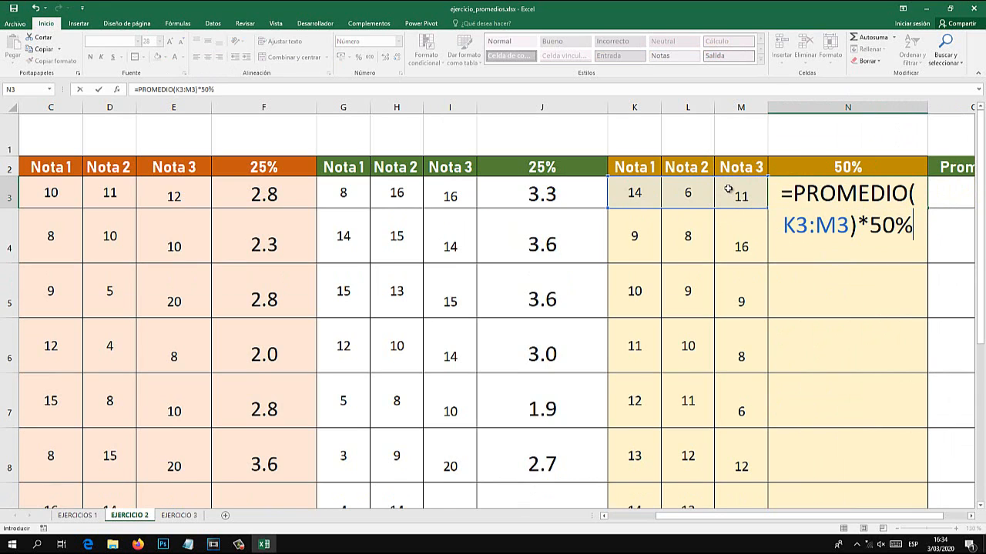
{"action": "key", "text": "Return"}
Fill the N3 formula down through N12 and show the 50% weighted averages with one decimal.
{"action": "left_click", "coordinate": [780, 193]}
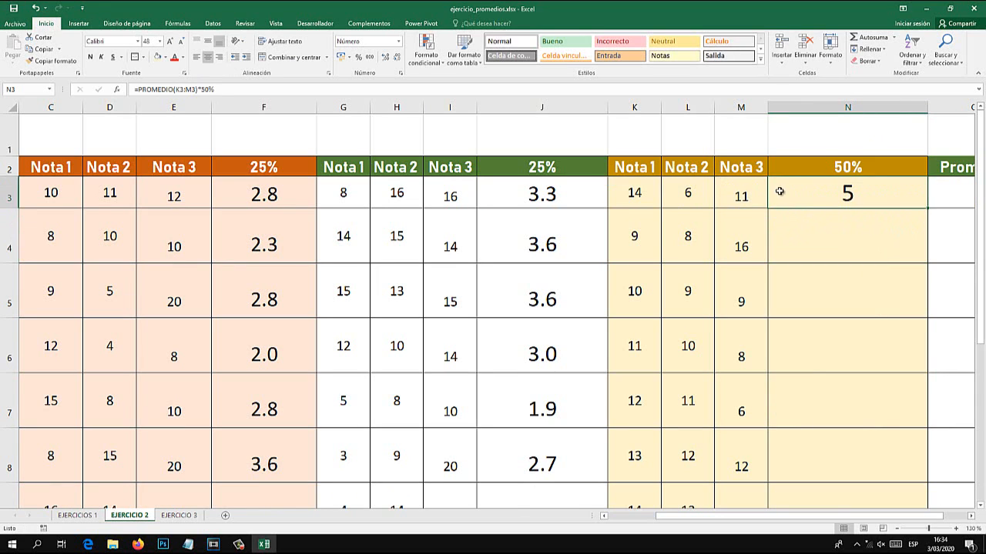
{"action": "left_click_drag", "start_coordinate": [928, 209], "coordinate": [895, 448]}
{"action": "scroll", "coordinate": [901, 415], "scroll_direction": "up", "scroll_amount": 2}
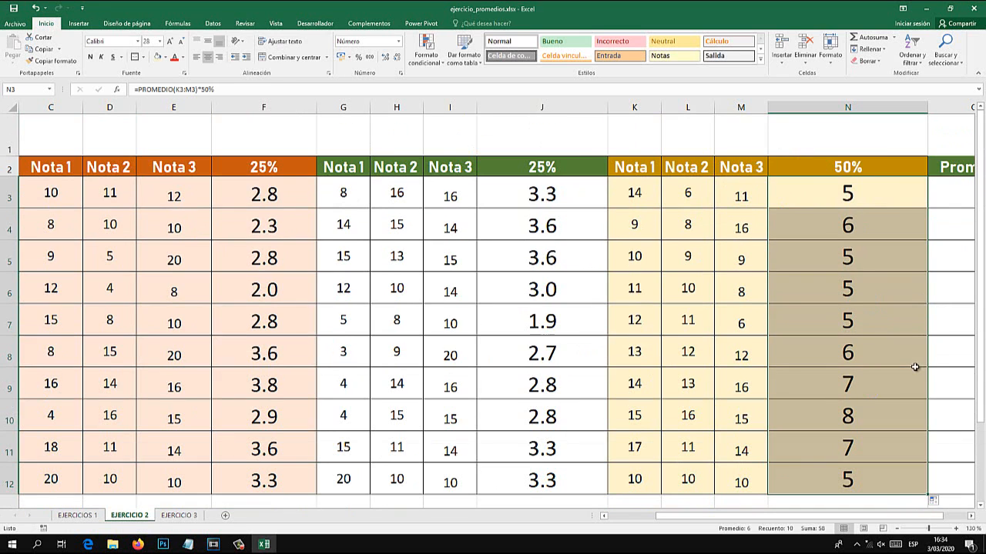
{"action": "left_click", "coordinate": [385, 59]}
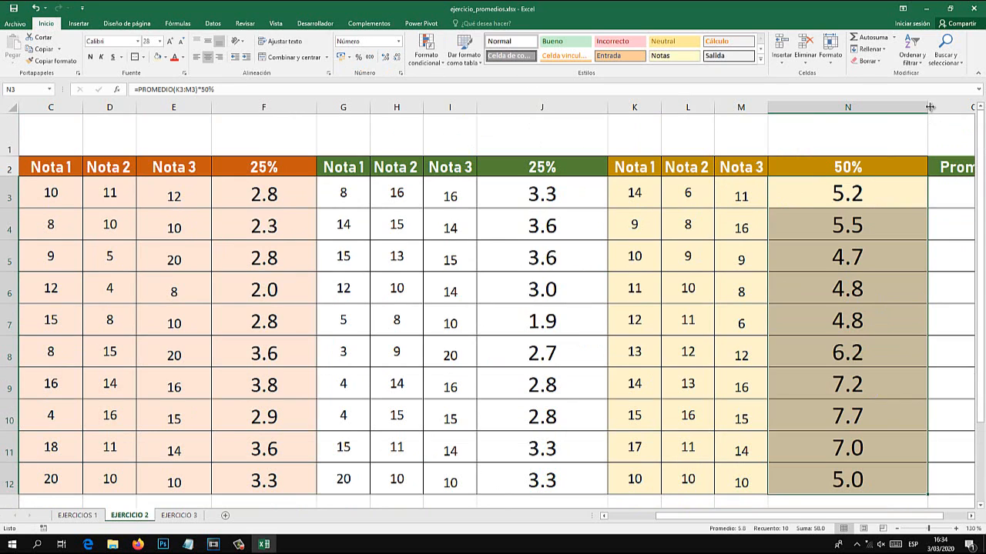
Narrow the 50% column N and widen the Promedio column O slightly.
{"action": "left_click_drag", "start_coordinate": [928, 108], "coordinate": [855, 117]}
{"action": "left_click", "coordinate": [890, 210]}
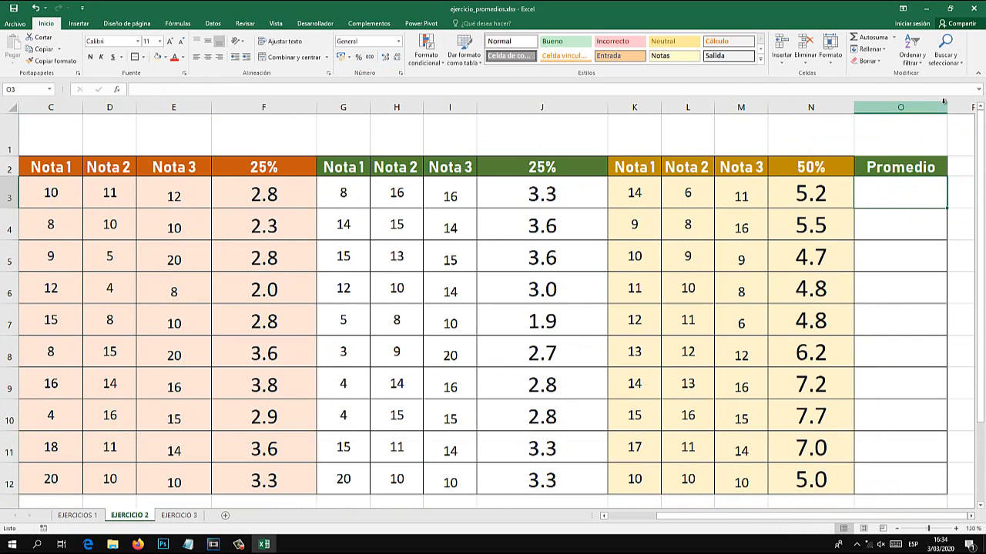
{"action": "left_click_drag", "start_coordinate": [946, 107], "coordinate": [968, 108]}
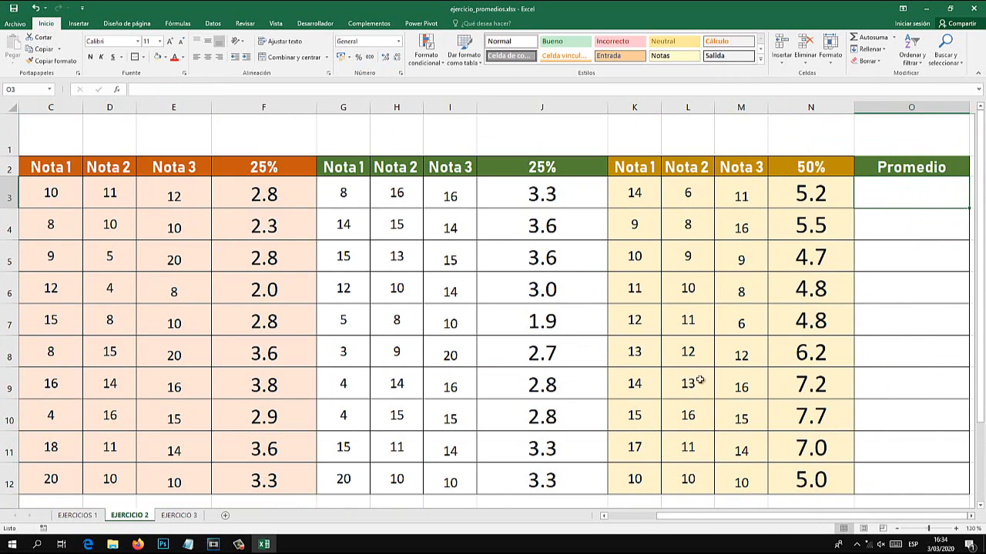
Review the first student's weighted averages in F3, J3 and N3, the cells that make up the Promedio.
{"action": "left_click", "coordinate": [283, 199]}
{"action": "left_click", "coordinate": [582, 192]}
{"action": "left_click", "coordinate": [775, 200]}
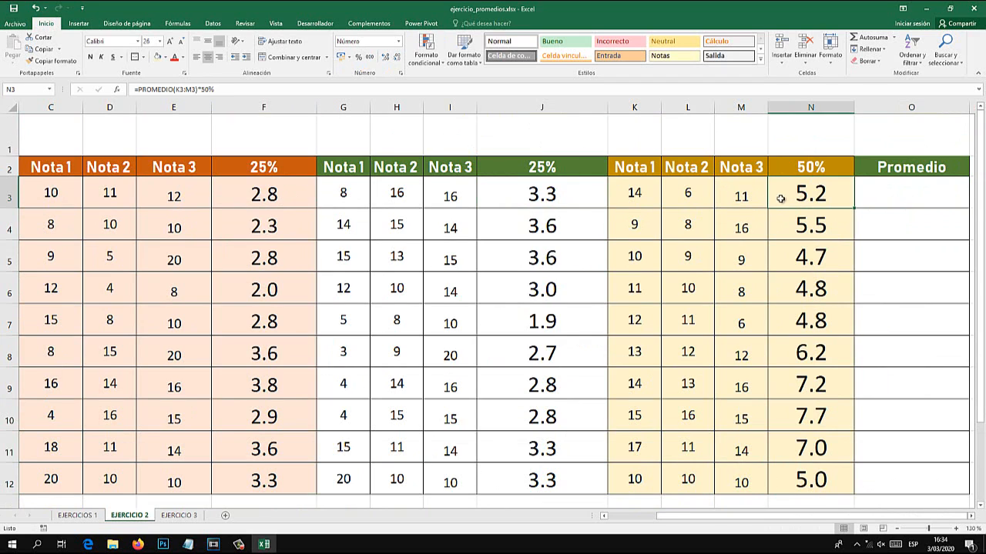
{"action": "left_click", "coordinate": [486, 197]}
{"action": "left_click", "coordinate": [301, 194]}
{"action": "left_click", "coordinate": [511, 184]}
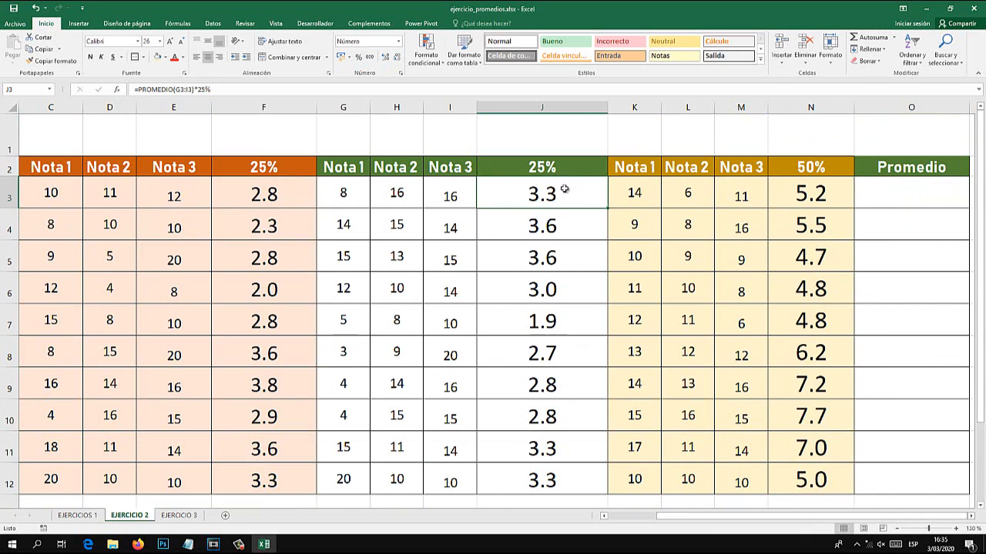
{"action": "left_click", "coordinate": [792, 190]}
{"action": "left_click", "coordinate": [604, 187]}
{"action": "left_click", "coordinate": [263, 195]}
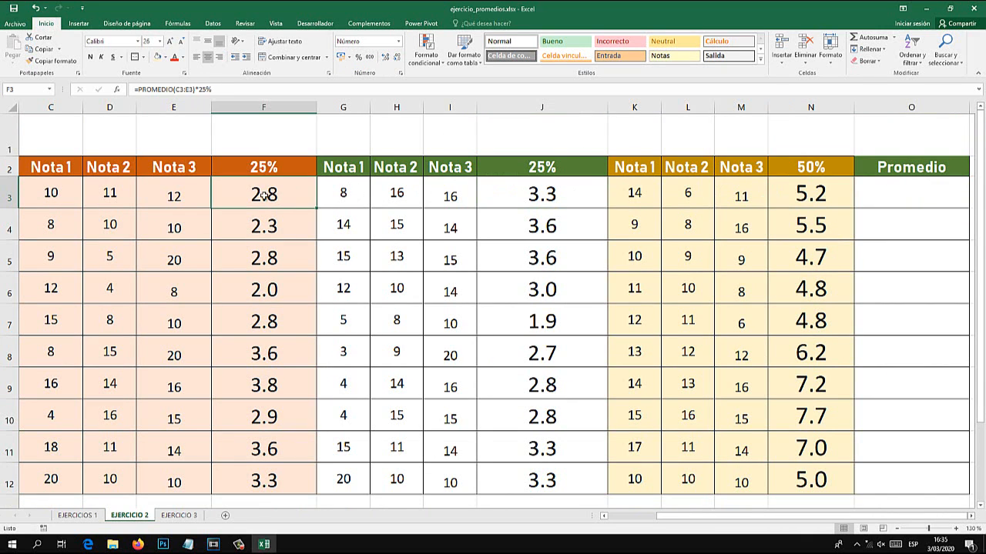
Calculate the first student's Promedio in O3 with the formula =F3+J3+N3.
{"action": "left_click", "coordinate": [909, 198]}
{"action": "type", "text": "="}
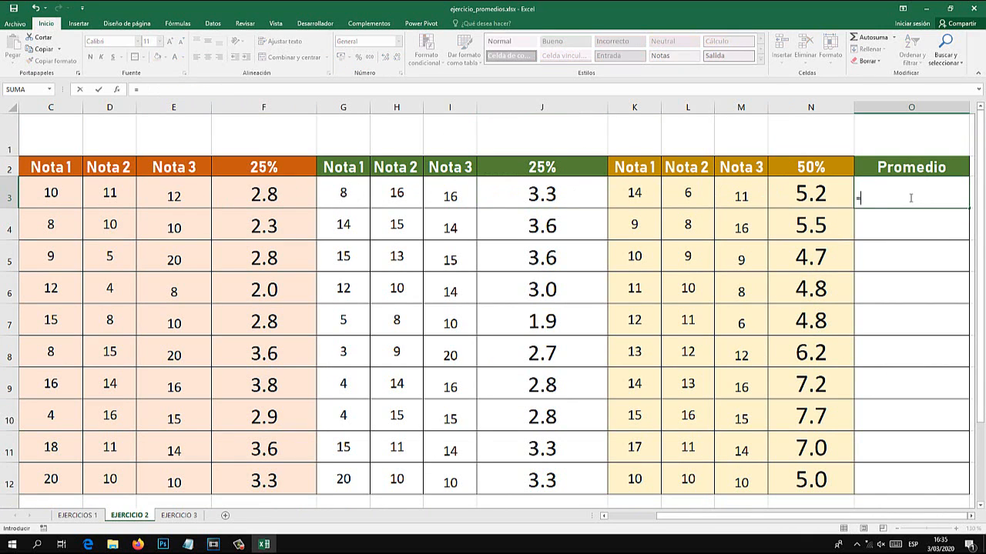
{"action": "left_click", "coordinate": [271, 189]}
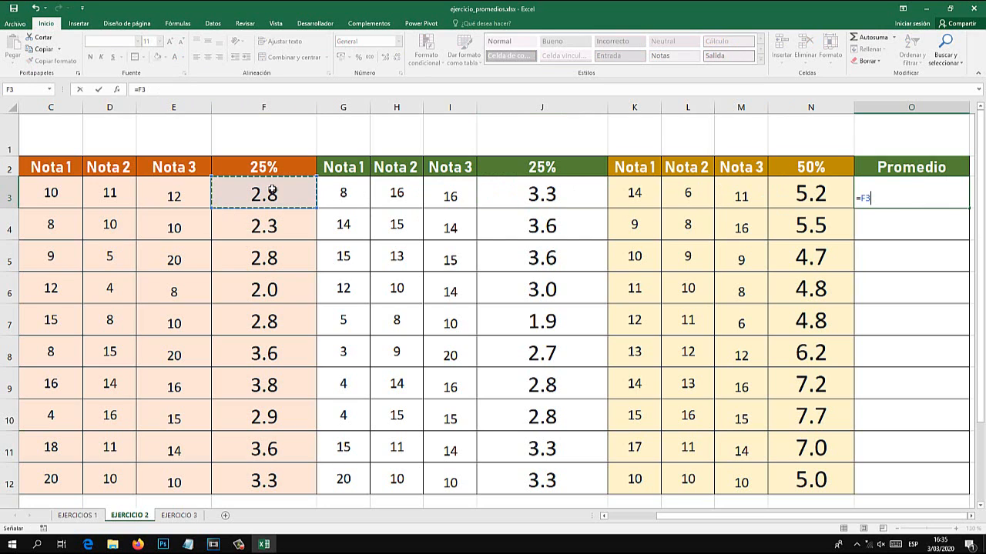
{"action": "type", "text": "+"}
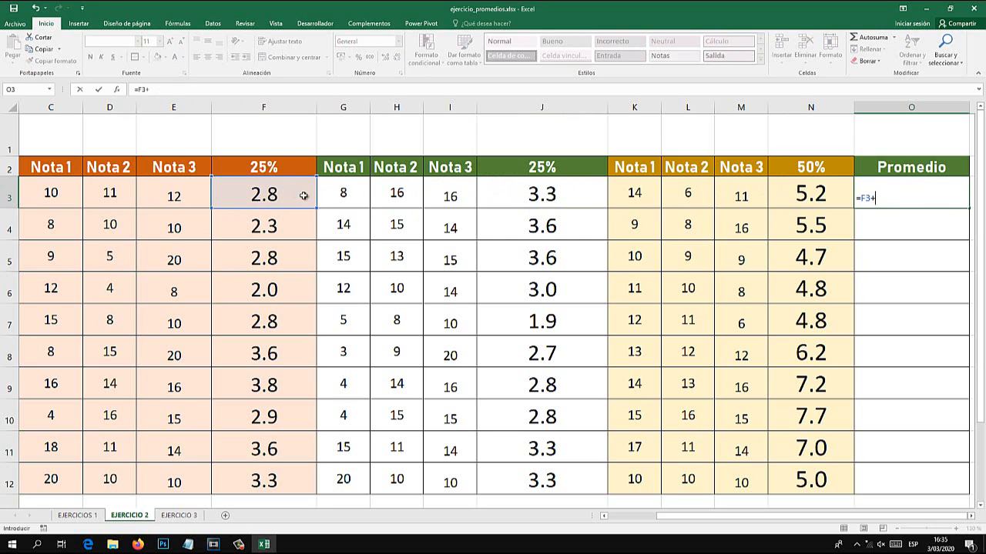
{"action": "left_click", "coordinate": [552, 193]}
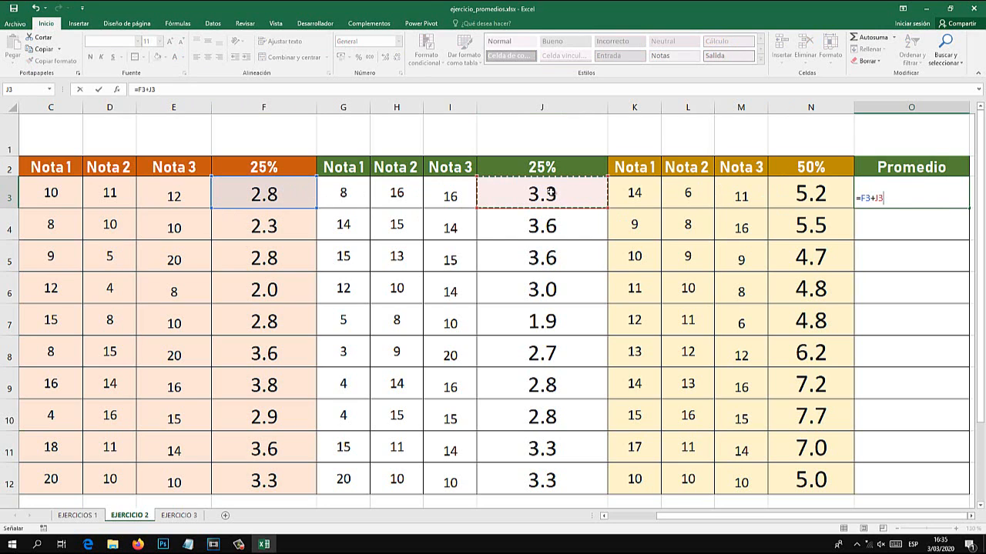
{"action": "type", "text": "+"}
{"action": "left_click", "coordinate": [801, 193]}
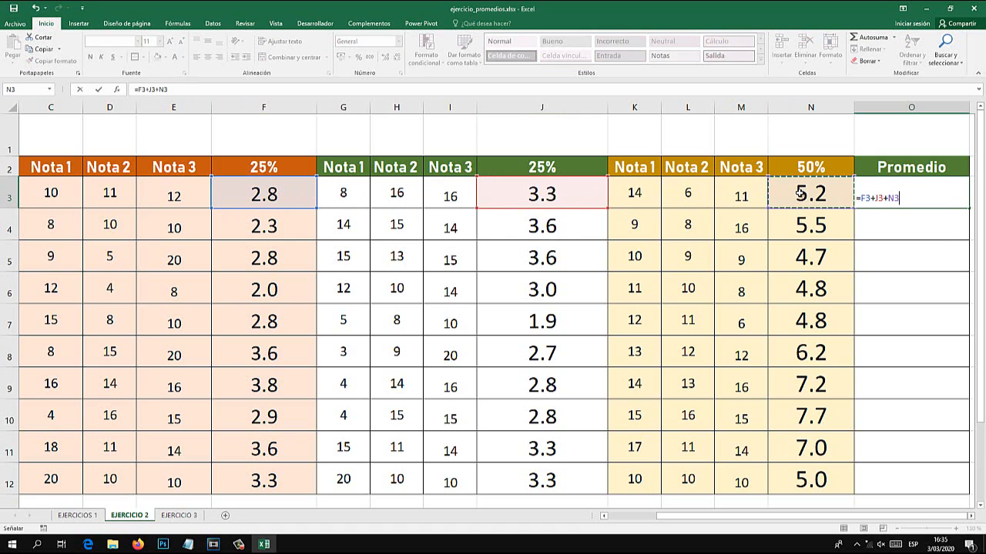
{"action": "key", "text": "Return"}
Fill the O3 Promedio formula down through O12 for all students.
{"action": "scroll", "coordinate": [889, 424], "scroll_direction": "down", "scroll_amount": 2}
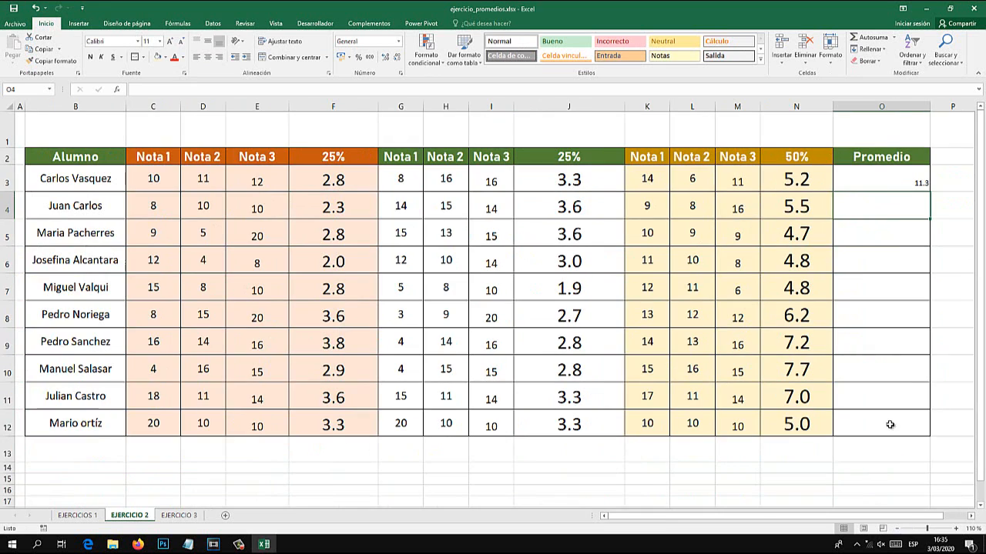
{"action": "left_click", "coordinate": [886, 178]}
{"action": "left_click_drag", "start_coordinate": [929, 191], "coordinate": [912, 423]}
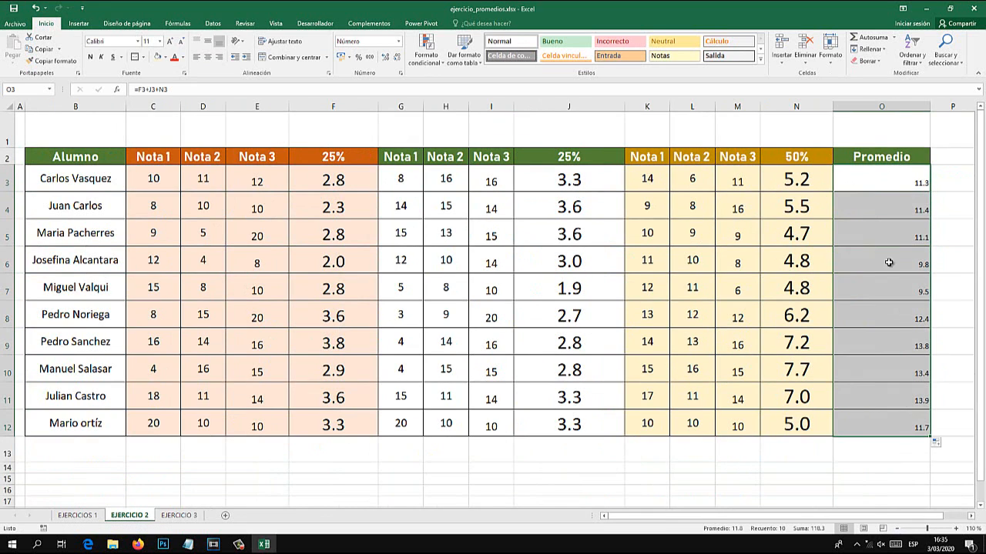
Increase the font size of the Promedio values in O3:O12 to 26 and make them bold.
{"action": "left_click", "coordinate": [170, 43]}
{"action": "left_click", "coordinate": [171, 43]}
{"action": "left_click", "coordinate": [170, 43]}
{"action": "left_click", "coordinate": [171, 43]}
{"action": "left_click", "coordinate": [171, 43]}
{"action": "left_click", "coordinate": [170, 43]}
{"action": "left_click", "coordinate": [171, 43]}
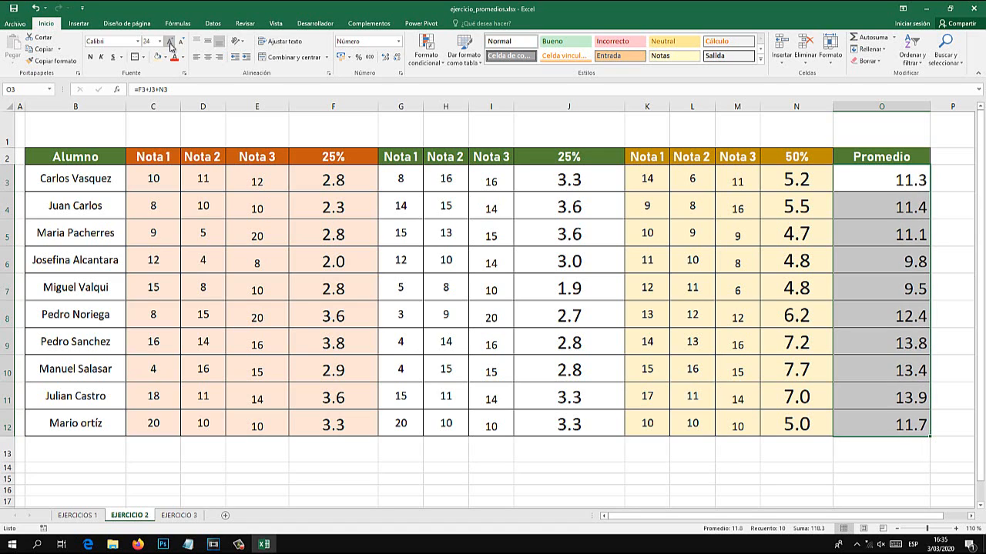
{"action": "left_click", "coordinate": [170, 43]}
{"action": "left_click", "coordinate": [90, 57]}
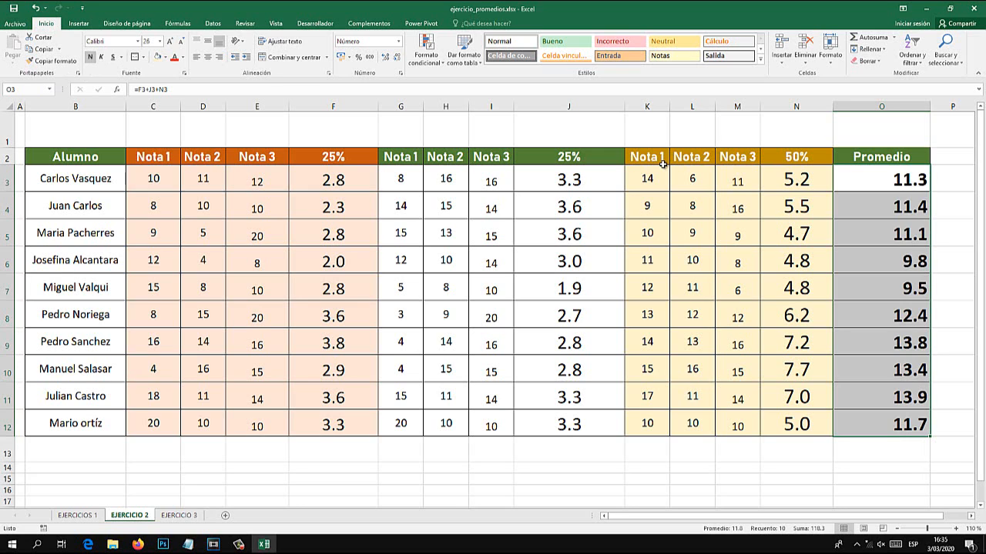
{"action": "key", "text": "Left"}
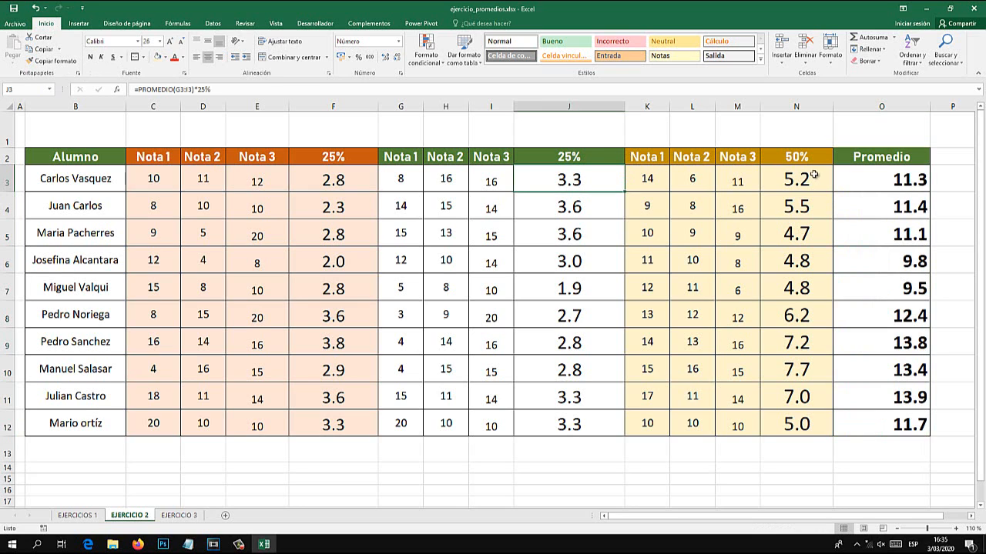
{"action": "left_click", "coordinate": [893, 178]}
{"action": "left_click", "coordinate": [649, 468]}
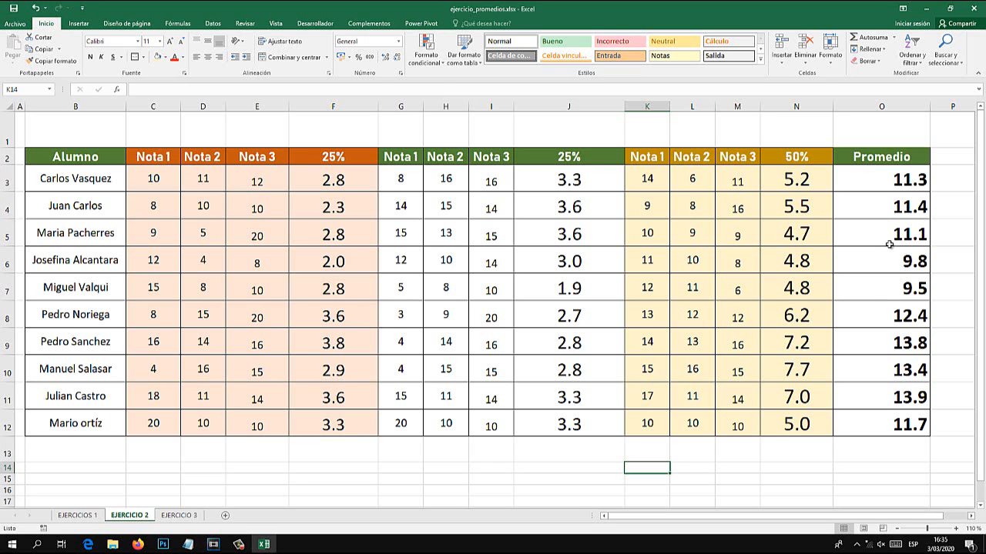
Open the EJERCICIO 3 sheet and clear the existing PROMEDIO SUELDO result in H4.
{"action": "left_click", "coordinate": [179, 516]}
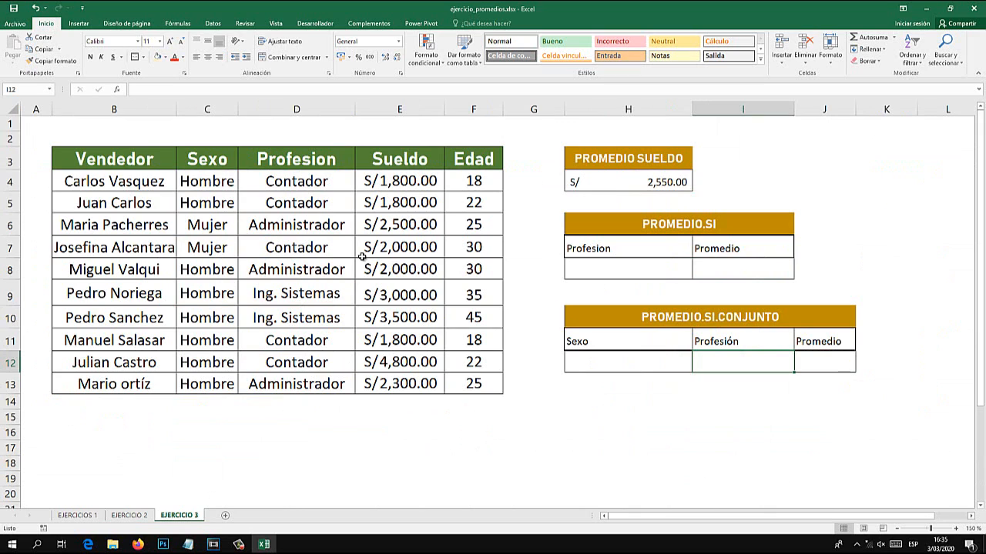
{"action": "left_click", "coordinate": [601, 183]}
{"action": "key", "text": "Delete"}
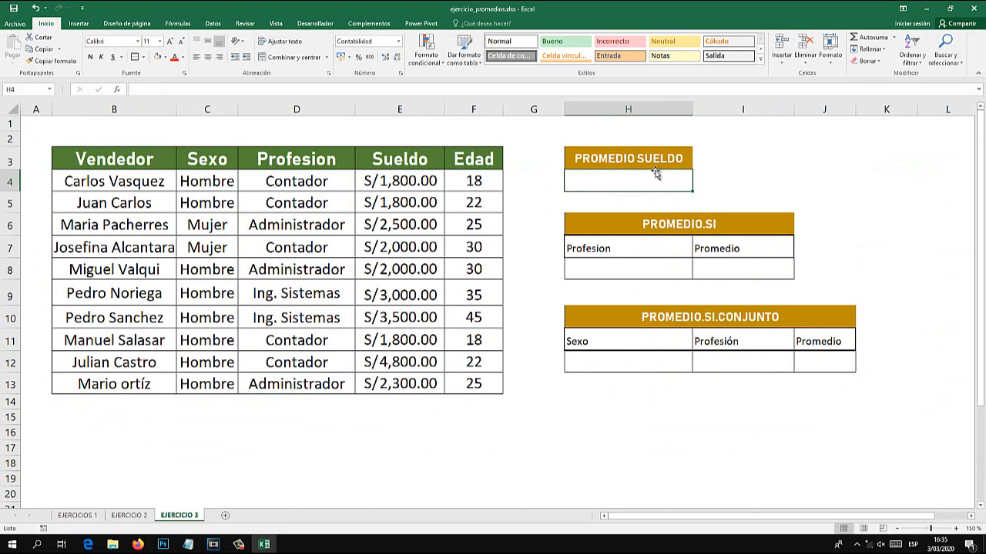
Calculate the average salary in H4 with a PROMEDIO formula over the Sueldo range E4:E13.
{"action": "left_click_drag", "start_coordinate": [420, 179], "coordinate": [422, 388]}
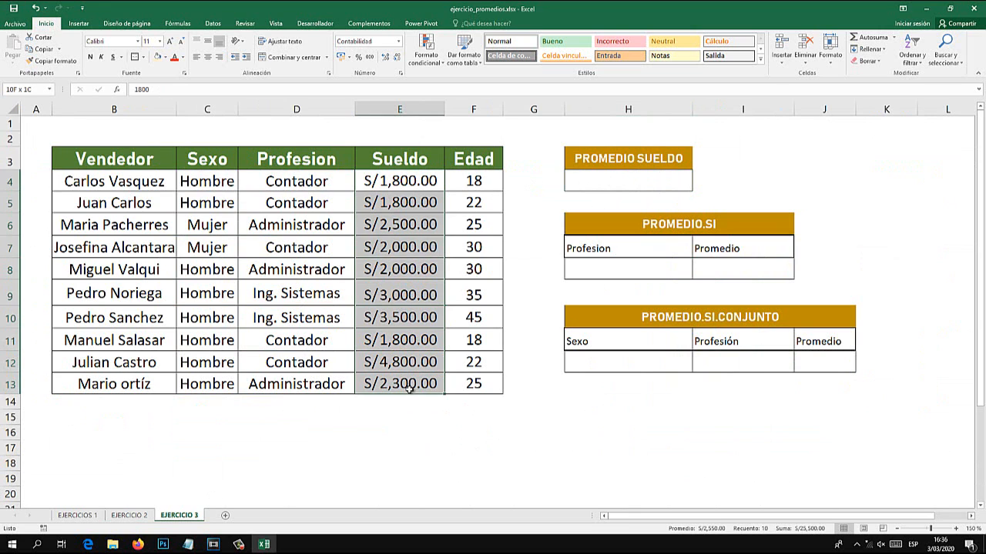
{"action": "left_click", "coordinate": [645, 183]}
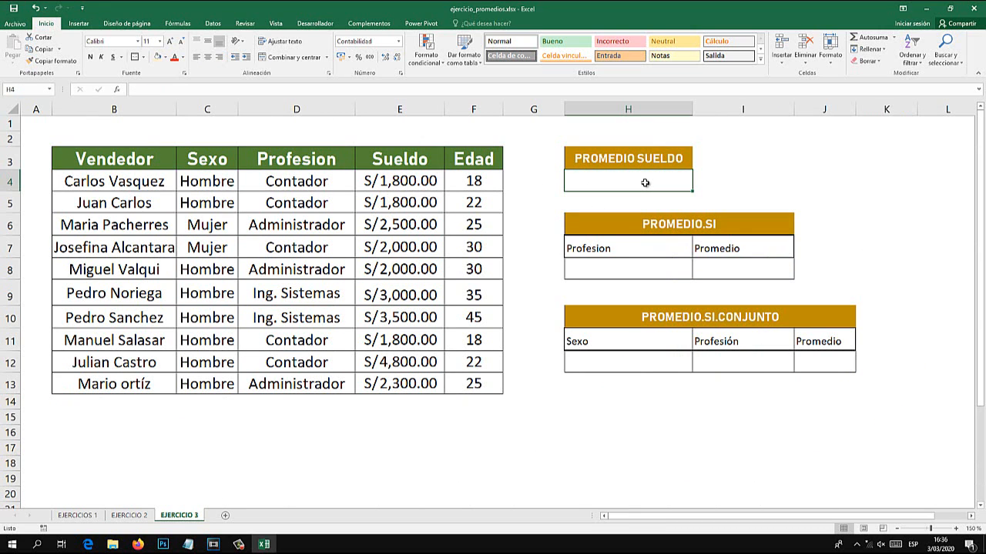
{"action": "type", "text": "=PROMEDIO"}
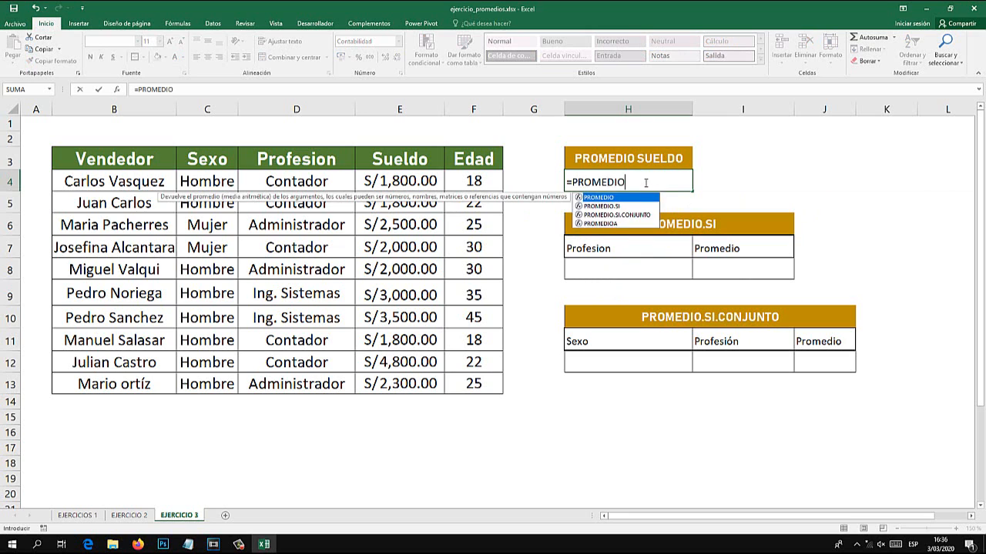
{"action": "type", "text": "("}
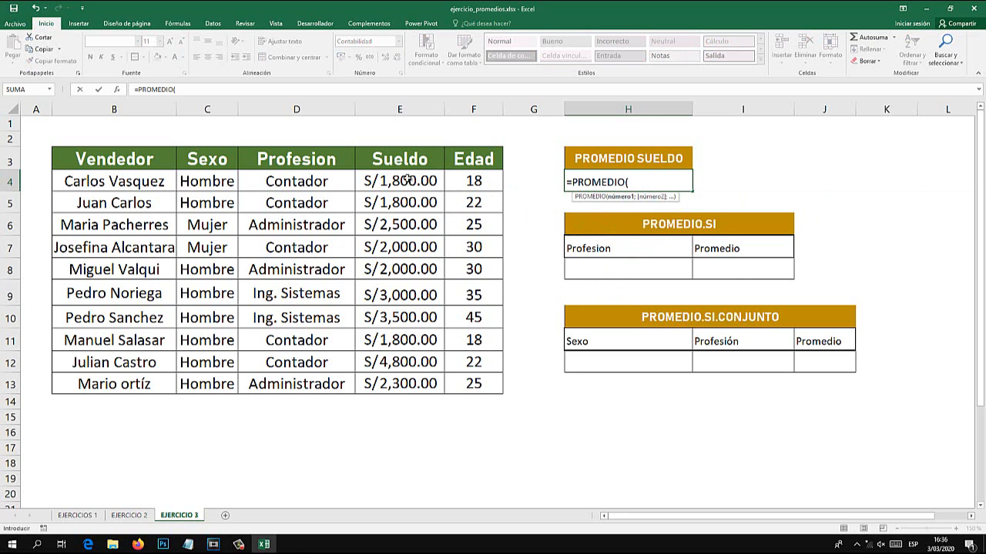
{"action": "left_click_drag", "start_coordinate": [407, 180], "coordinate": [409, 384]}
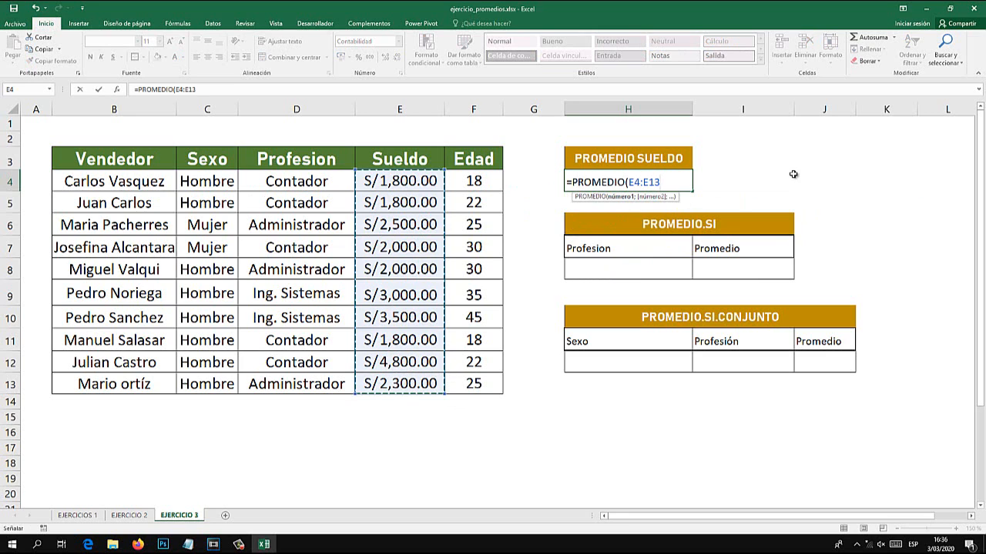
{"action": "key", "text": "Return"}
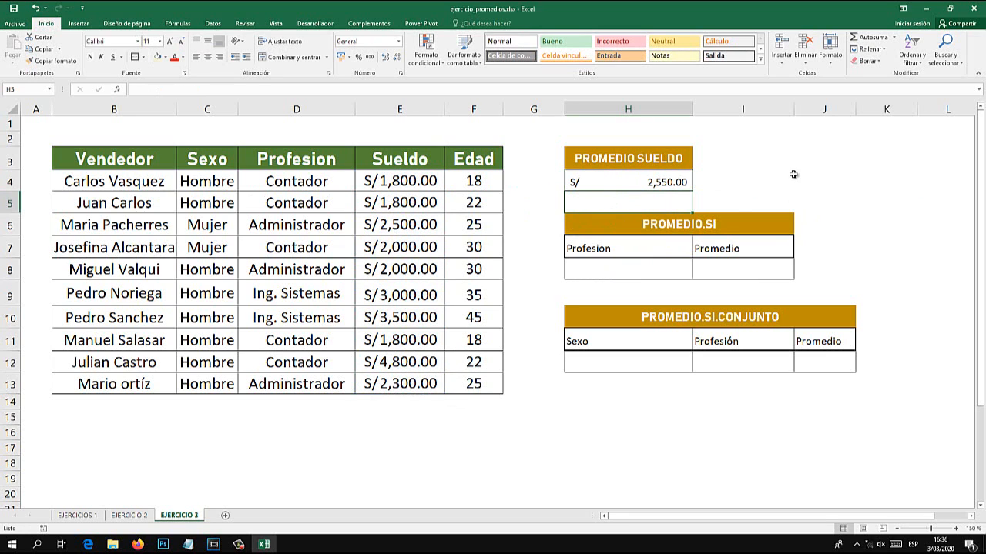
Increase the font size of the PROMEDIO.SI table's Promedio cell I8 to 22.
{"action": "left_click", "coordinate": [628, 265]}
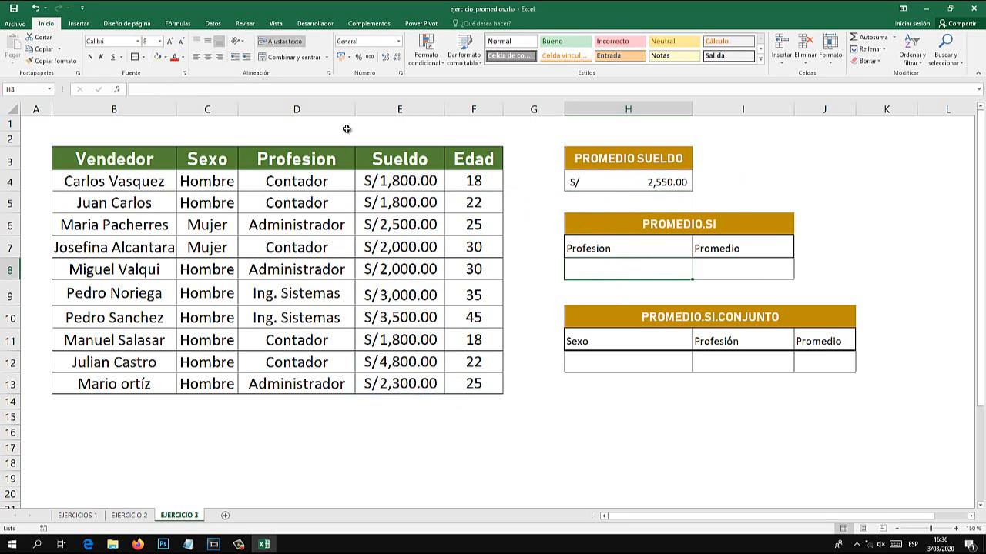
{"action": "left_click", "coordinate": [732, 274]}
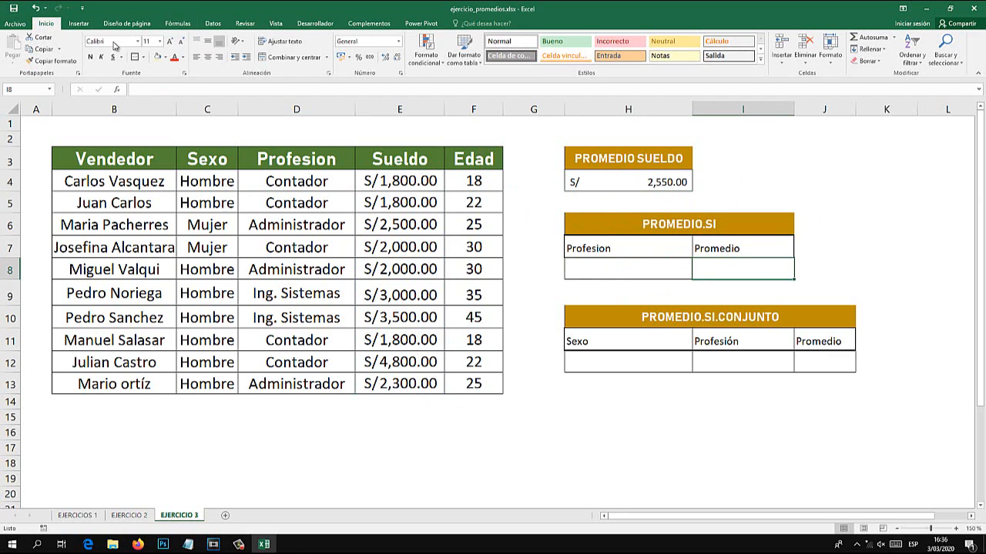
{"action": "left_click", "coordinate": [171, 42]}
{"action": "left_click", "coordinate": [170, 42]}
{"action": "left_click", "coordinate": [170, 42]}
{"action": "left_click", "coordinate": [171, 43]}
{"action": "left_click", "coordinate": [171, 42]}
{"action": "left_click", "coordinate": [171, 42]}
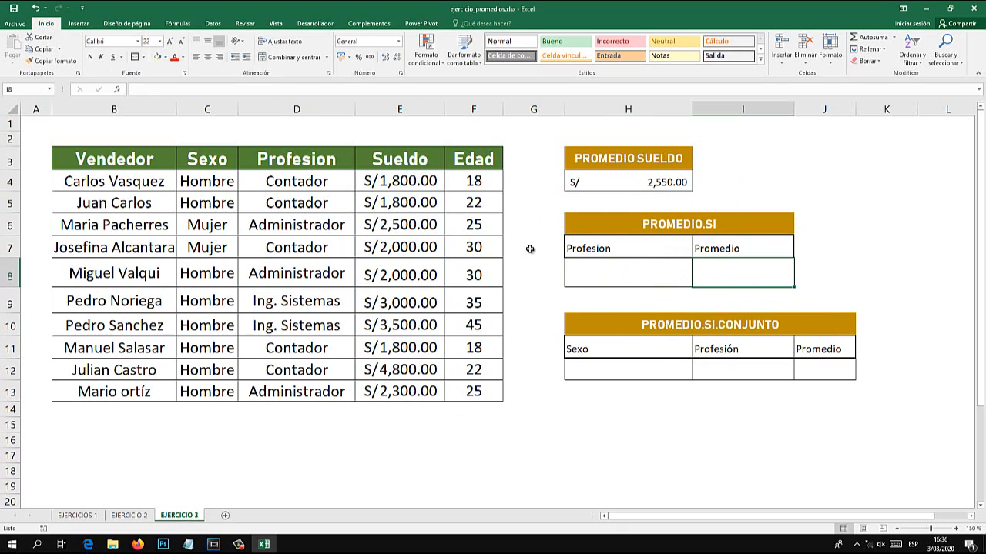
Enter Contador as the Profesion criterion in H8 of the PROMEDIO.SI table.
{"action": "left_click", "coordinate": [298, 182]}
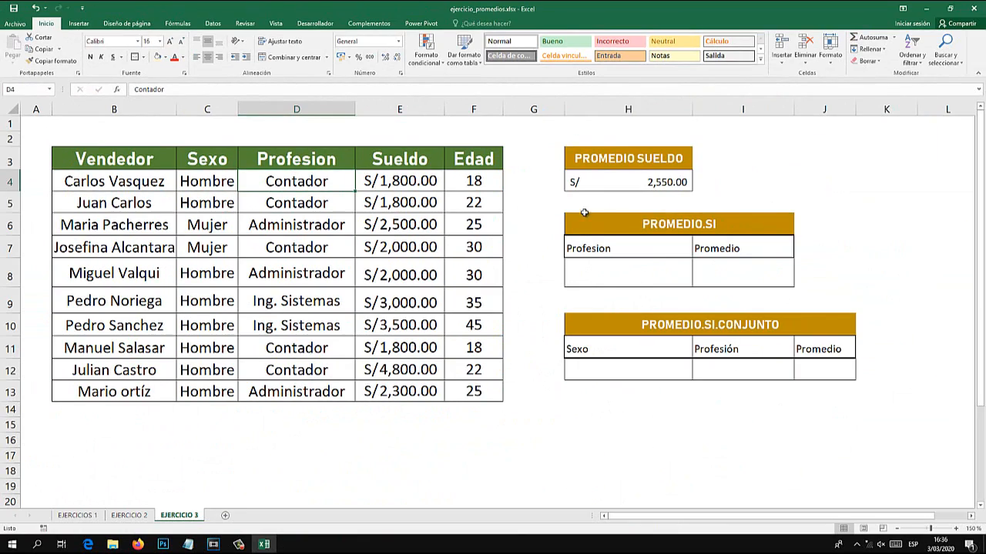
{"action": "left_click", "coordinate": [606, 272]}
{"action": "type", "text": "cONTADOR"}
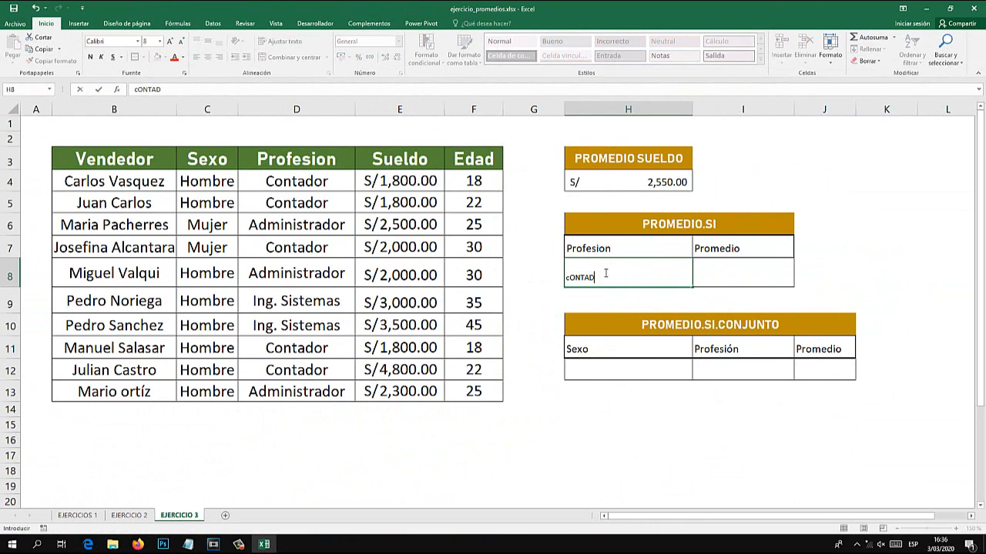
{"action": "key", "text": "BackSpace"}
{"action": "key", "text": "BackSpace"}
{"action": "key", "text": "BackSpace"}
{"action": "key", "text": "BackSpace"}
{"action": "key", "text": "BackSpace"}
{"action": "key", "text": "BackSpace"}
{"action": "key", "text": "BackSpace"}
{"action": "type", "text": "Contador"}
{"action": "key", "text": "ctrl+Return"}
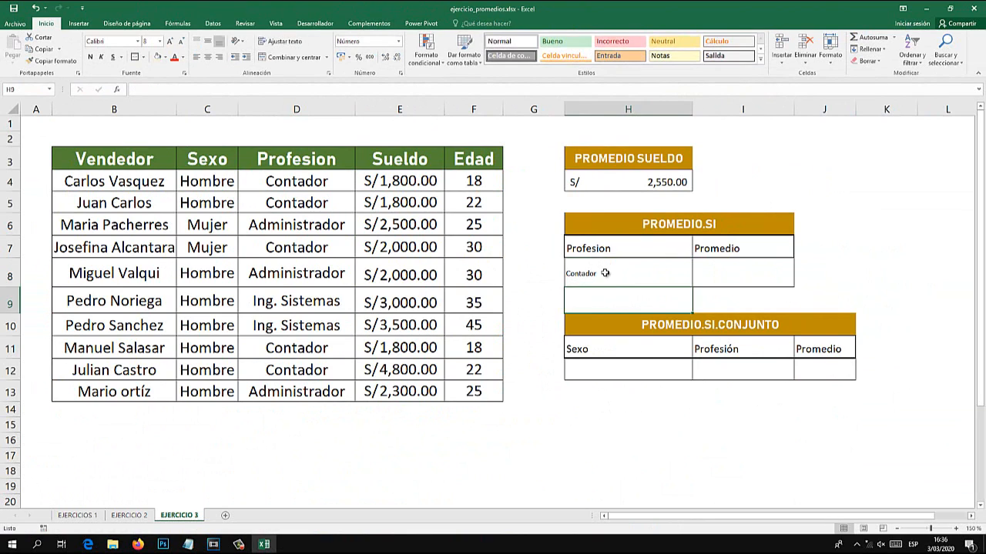
Enlarge the Contador text in H8 to font size 14 and make it bold.
{"action": "left_click", "coordinate": [170, 40]}
{"action": "left_click", "coordinate": [170, 41]}
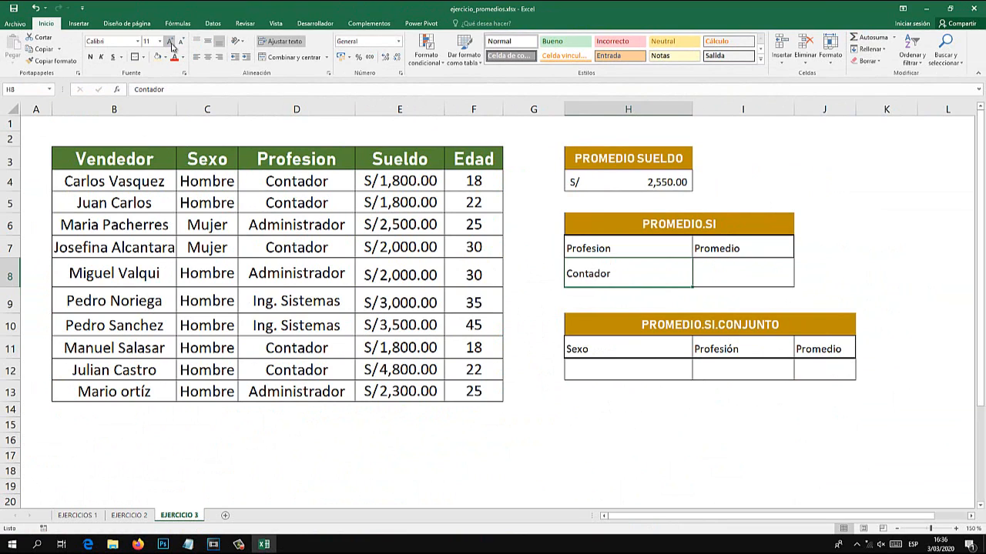
{"action": "left_click", "coordinate": [171, 41]}
{"action": "left_click", "coordinate": [170, 41]}
{"action": "left_click", "coordinate": [170, 41]}
{"action": "left_click", "coordinate": [89, 58]}
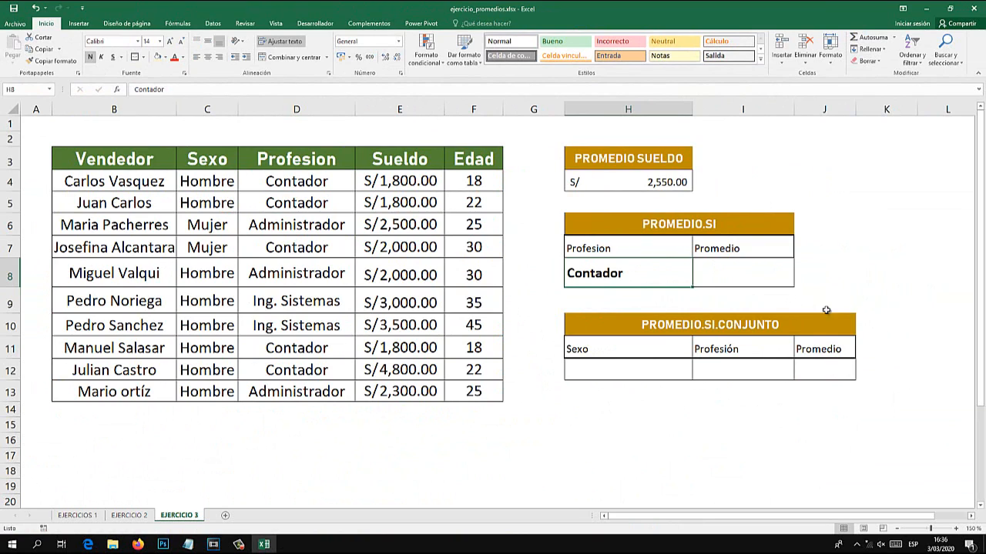
Start a PROMEDIO.SI formula in I8 with the Profesion cells D4:D13 as its range.
{"action": "left_click", "coordinate": [755, 278]}
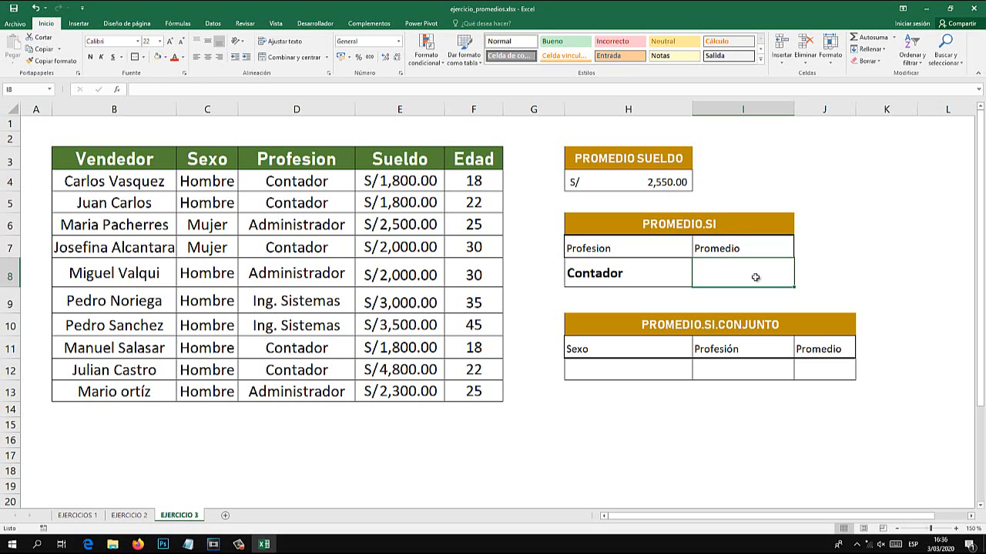
{"action": "type", "text": "="}
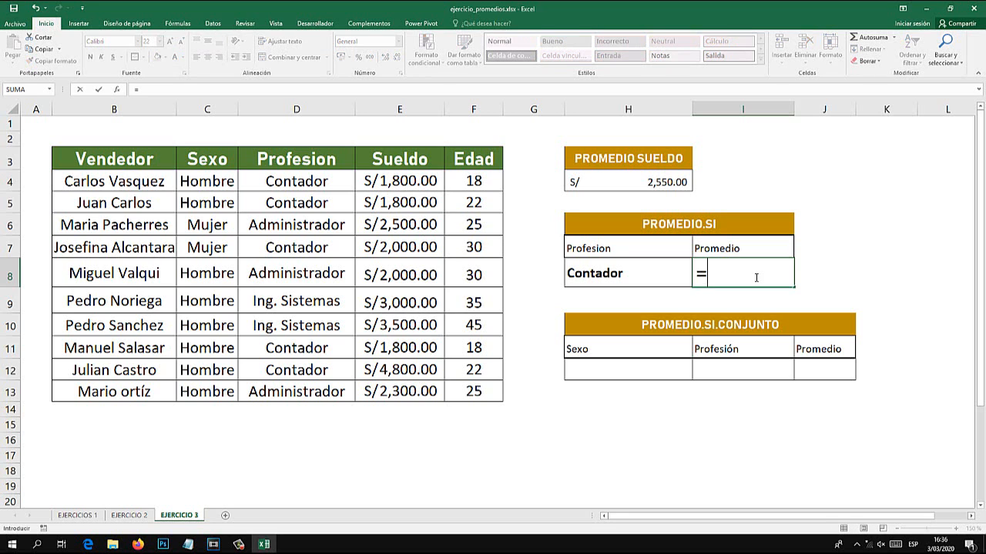
{"action": "type", "text": "promedio"}
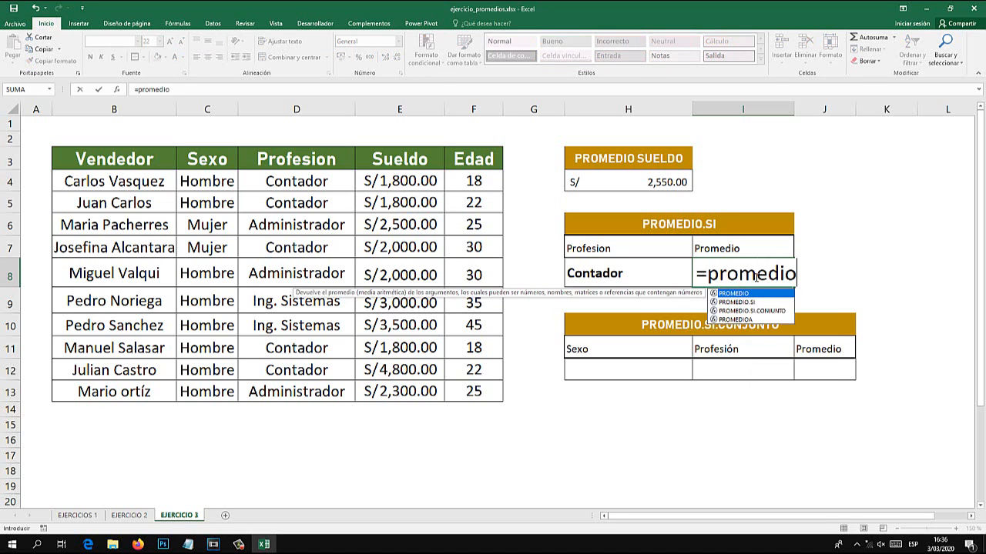
{"action": "key", "text": "Down"}
{"action": "key", "text": "Tab"}
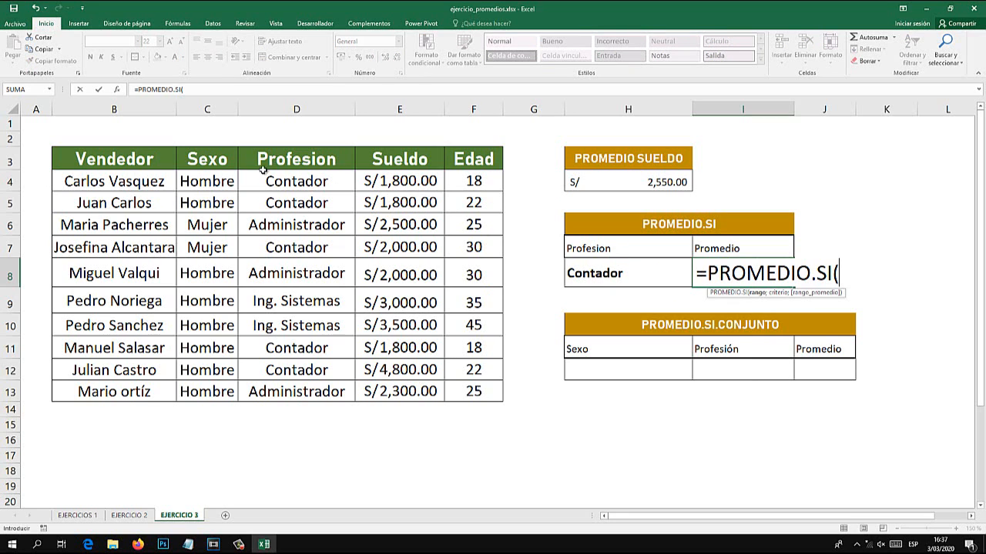
{"action": "left_click_drag", "start_coordinate": [296, 182], "coordinate": [318, 391]}
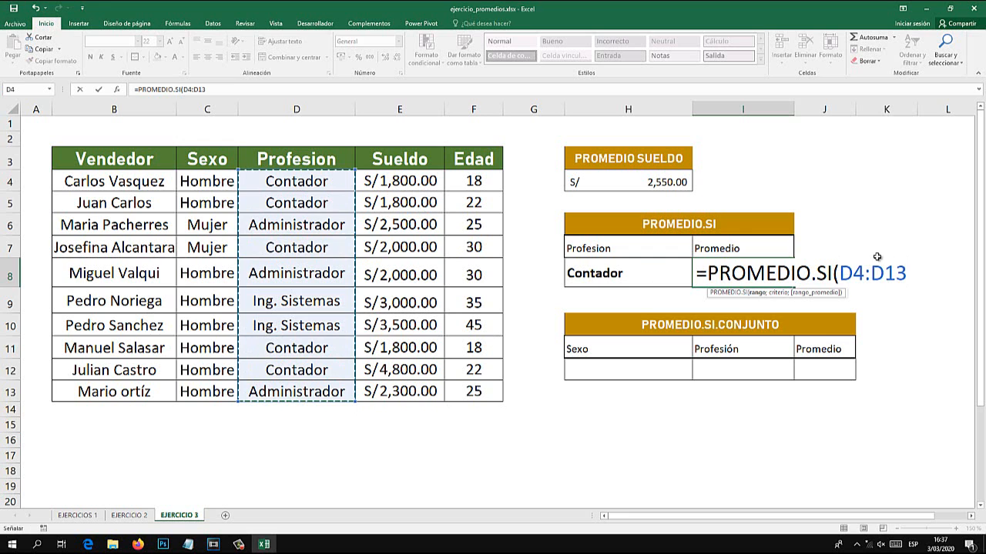
{"action": "type", "text": ";"}
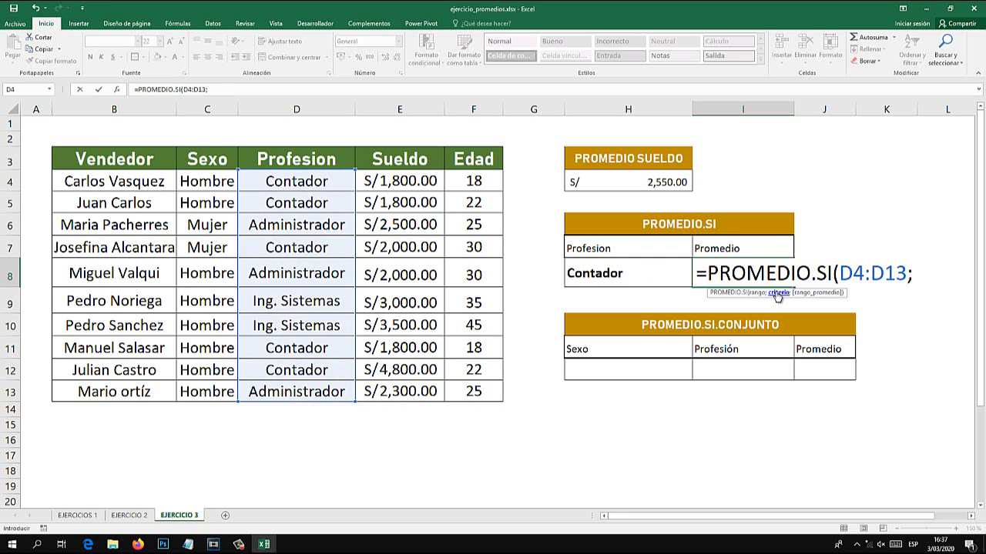
Complete the PROMEDIO.SI formula in I8 with H8 as the criterion and the Sueldo cells E4:E13 as the averaging range.
{"action": "key", "text": "super+plus"}
{"action": "left_click", "coordinate": [609, 271]}
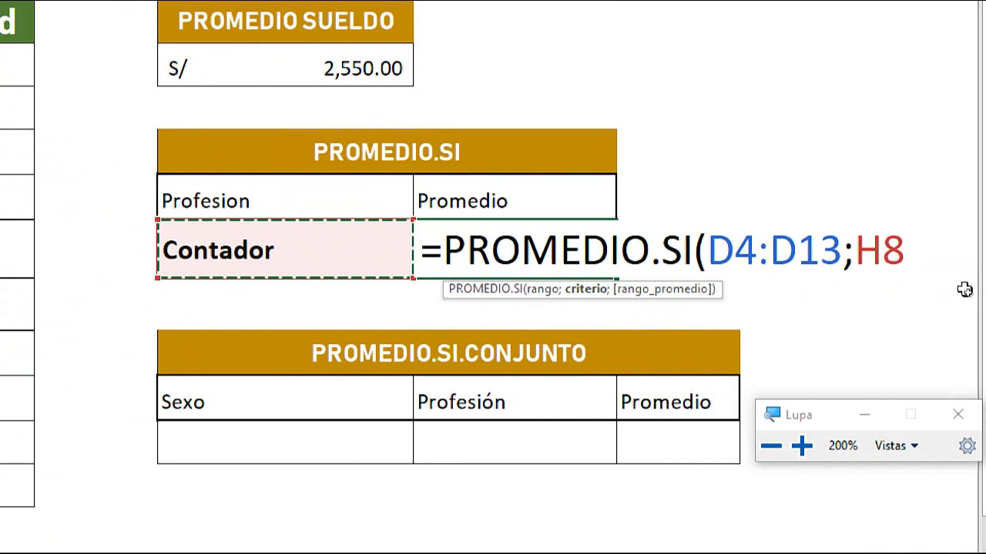
{"action": "type", "text": ";"}
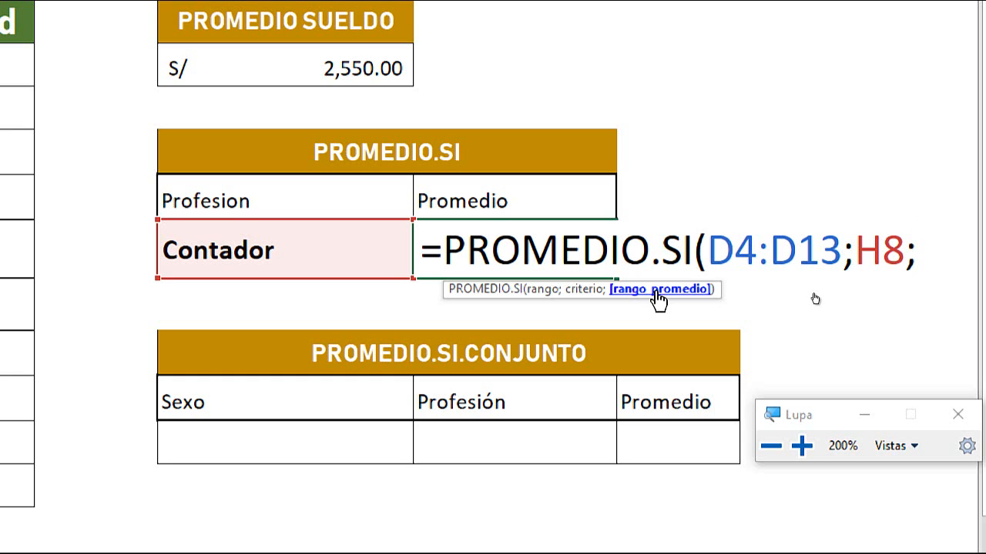
{"action": "key", "text": "super+Escape"}
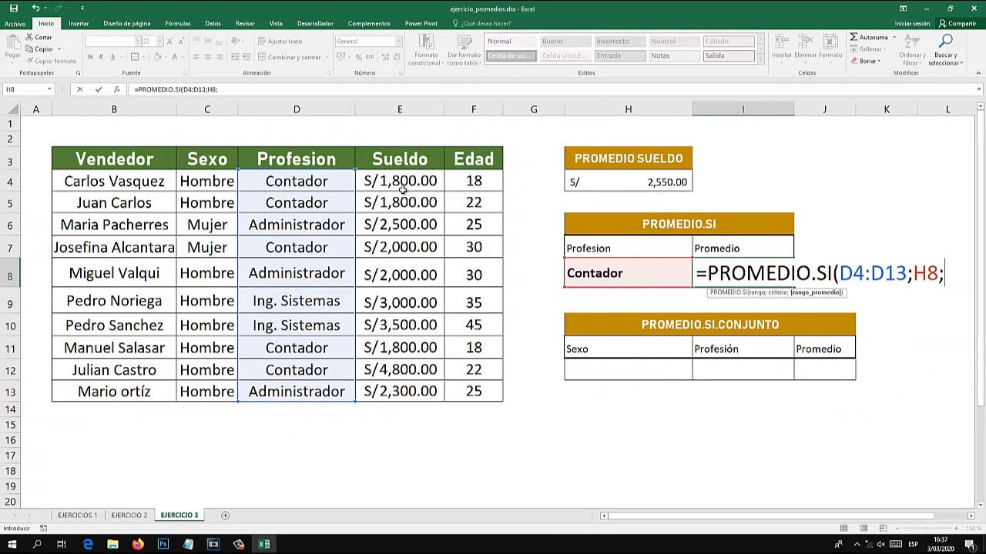
{"action": "left_click_drag", "start_coordinate": [402, 182], "coordinate": [398, 391]}
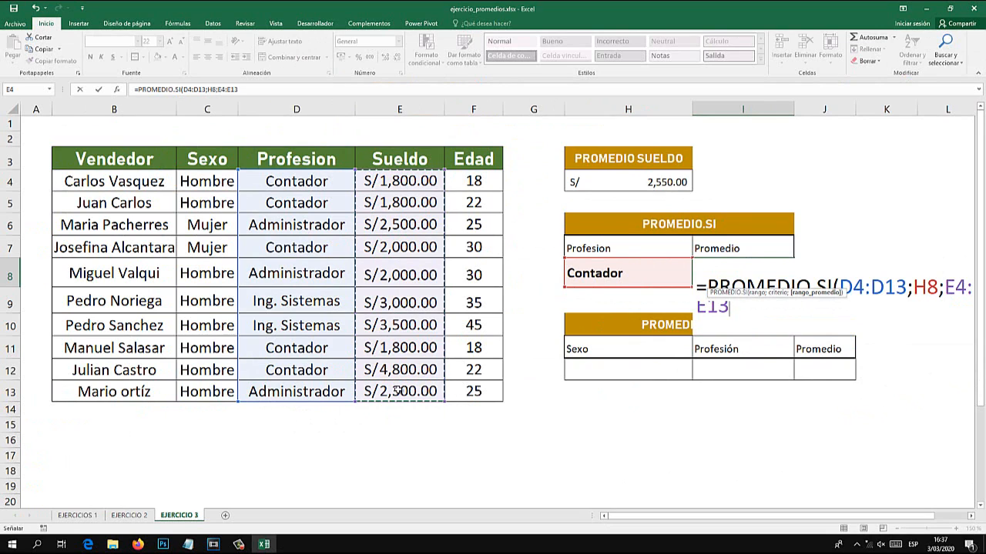
{"action": "type", "text": ")"}
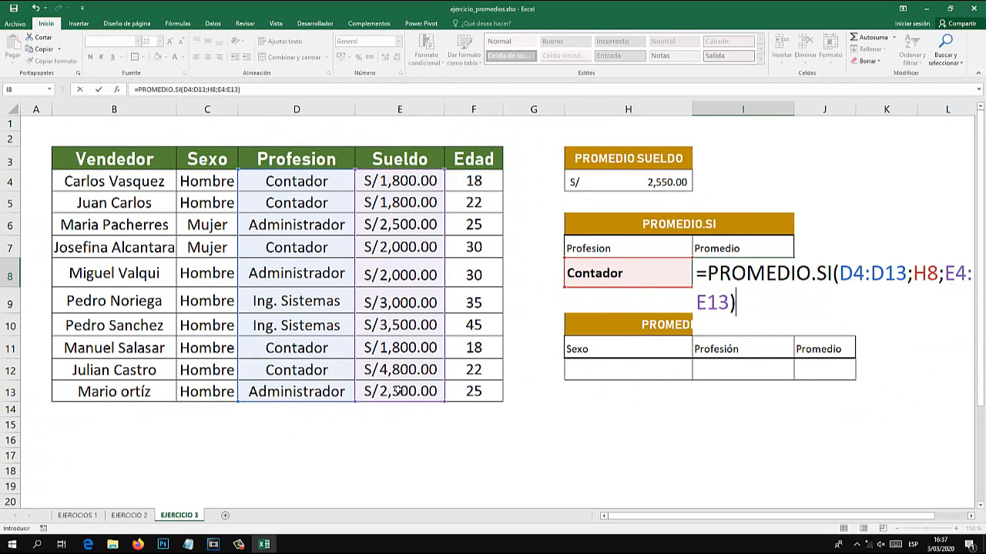
{"action": "key", "text": "Return"}
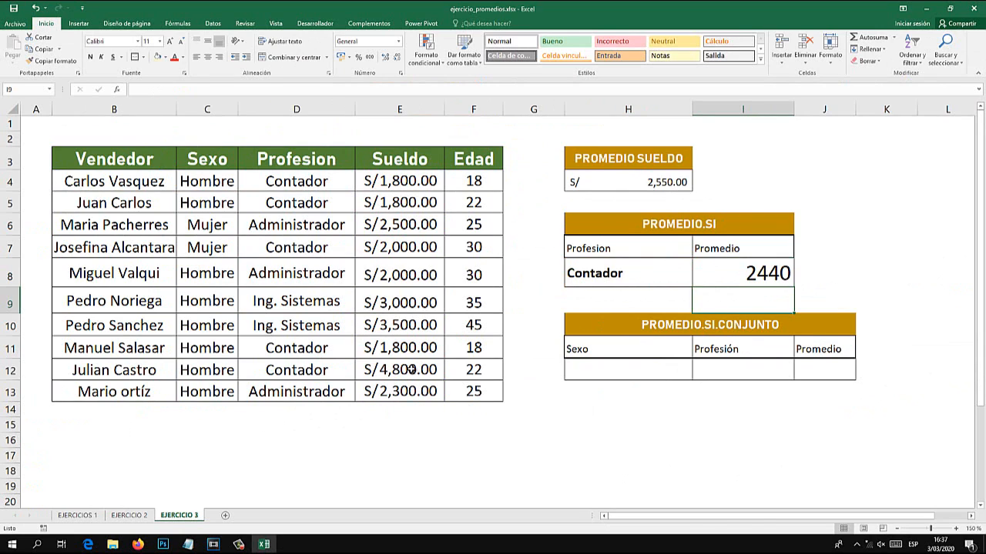
{"action": "left_click_drag", "start_coordinate": [412, 370], "coordinate": [113, 373]}
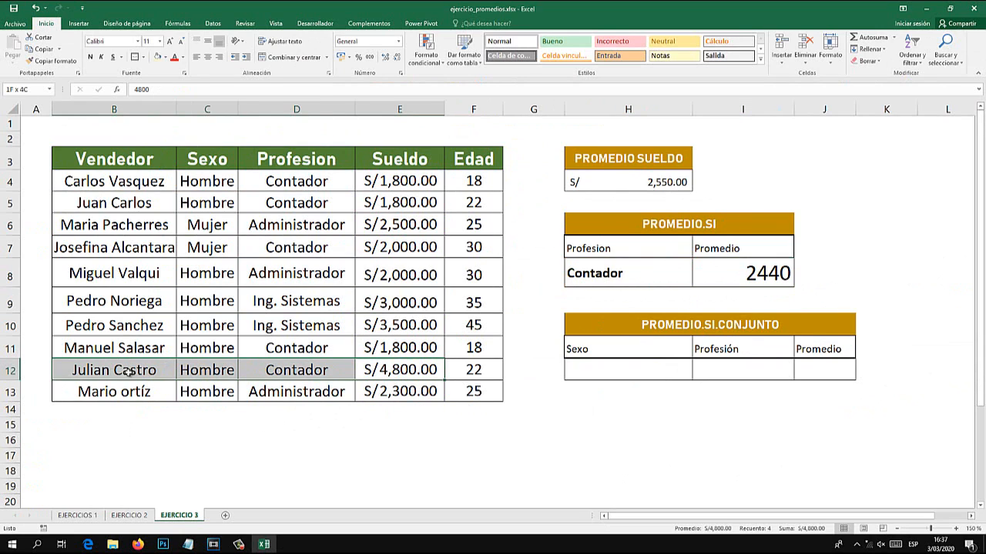
{"action": "left_click", "coordinate": [695, 269]}
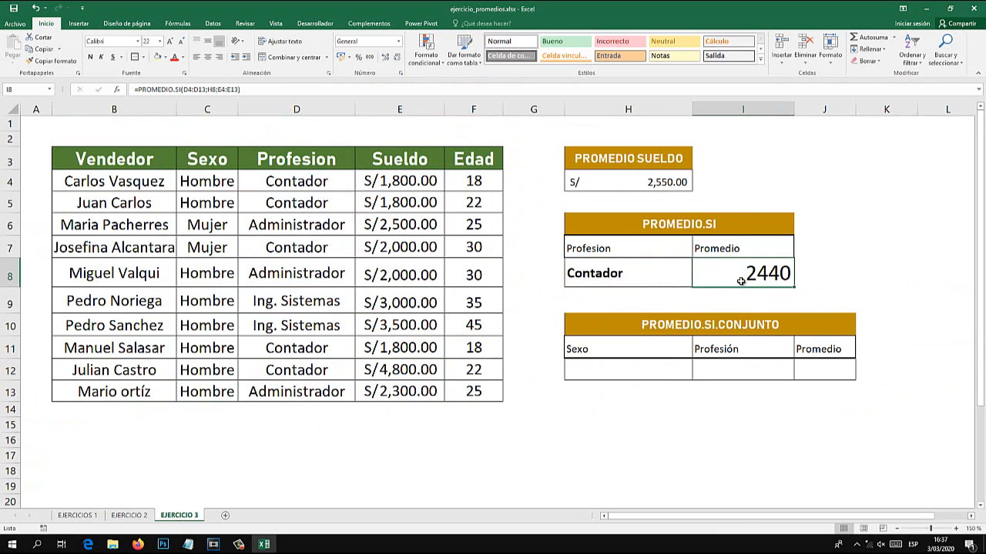
Change the Profesion criterion in H8 of the PROMEDIO.SI table to Administrador.
{"action": "left_click", "coordinate": [622, 275]}
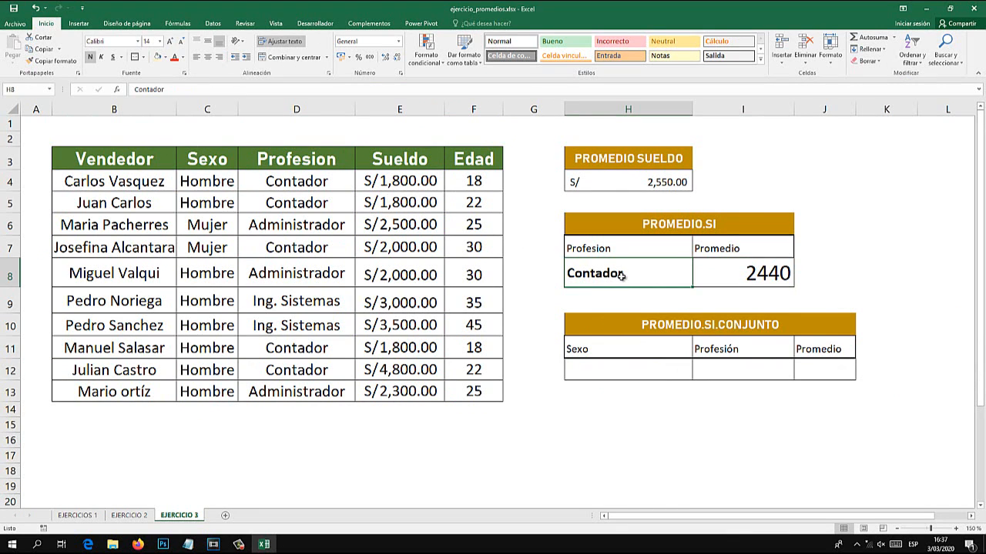
{"action": "type", "text": "Administrador"}
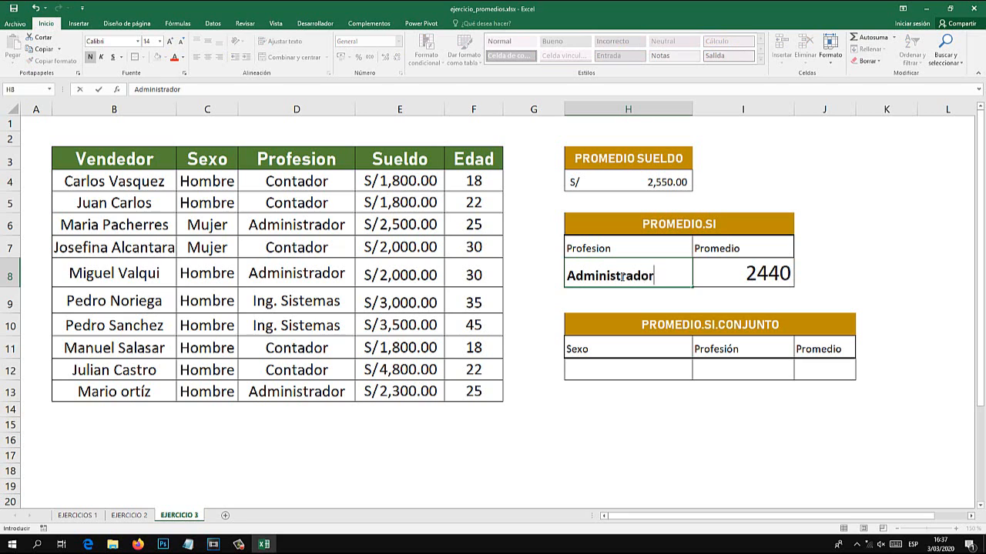
{"action": "key", "text": "Return"}
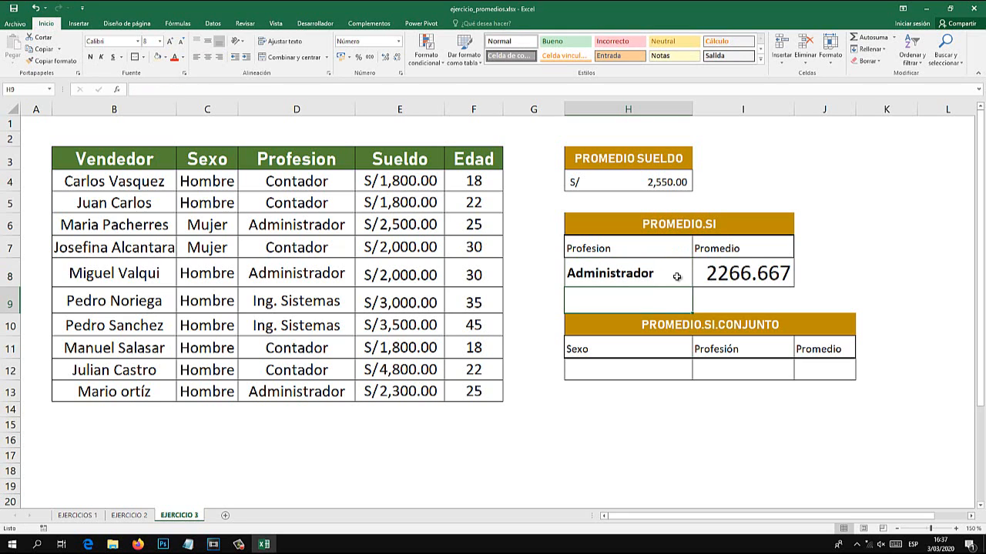
{"action": "left_click", "coordinate": [731, 276]}
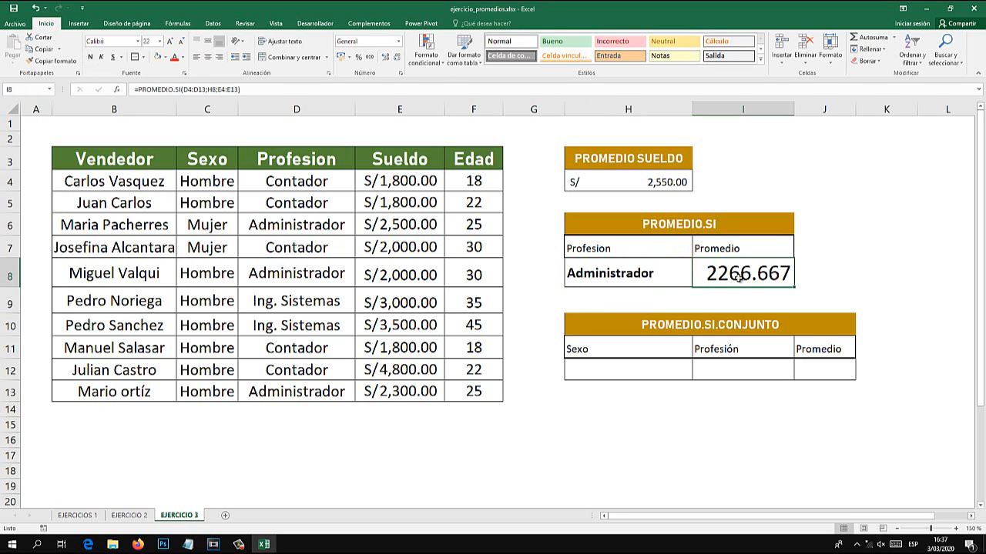
Clear I8 and begin a new PROMEDIO.SI formula there using the Profesion cells D4:D13 as the range.
{"action": "left_click", "coordinate": [705, 226]}
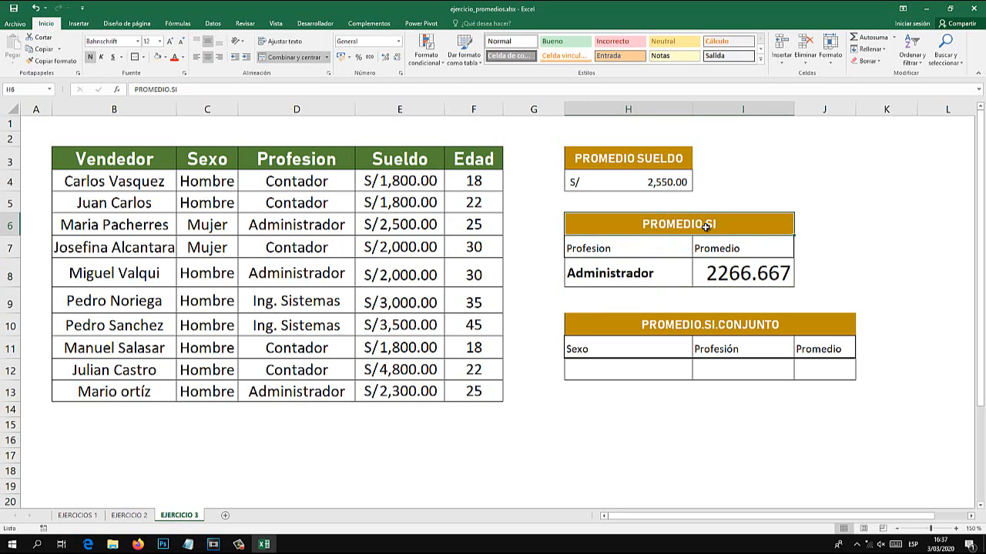
{"action": "left_click", "coordinate": [725, 268]}
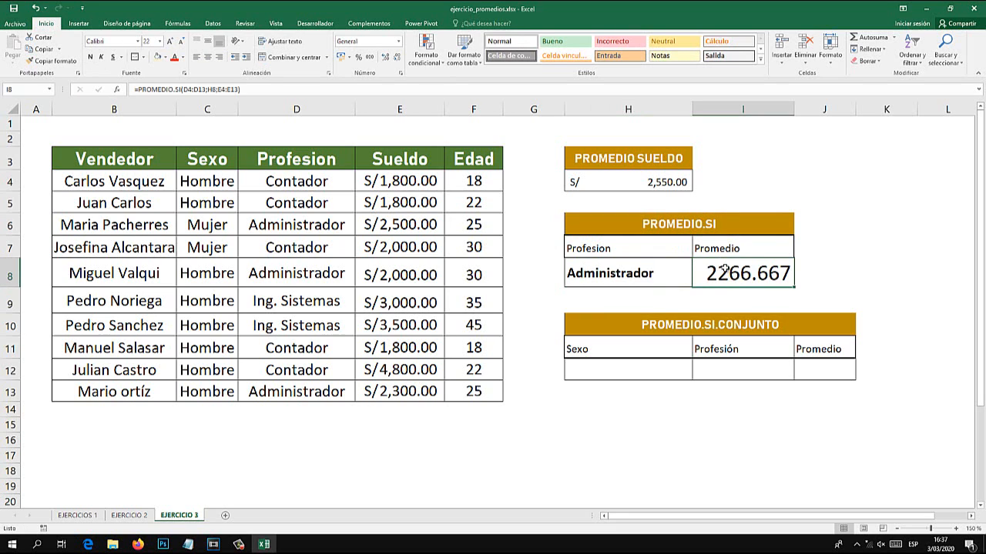
{"action": "key", "text": "Delete"}
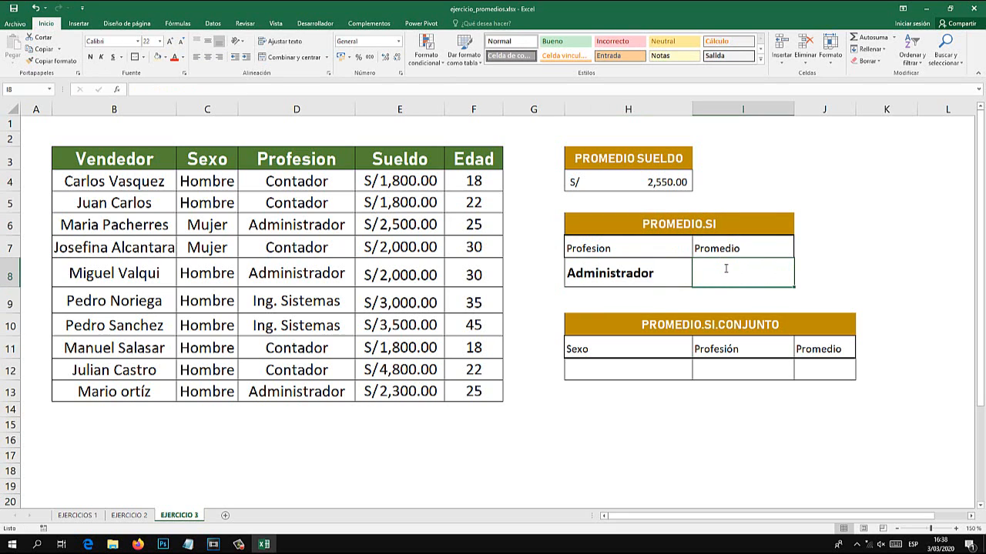
{"action": "type", "text": "=promed"}
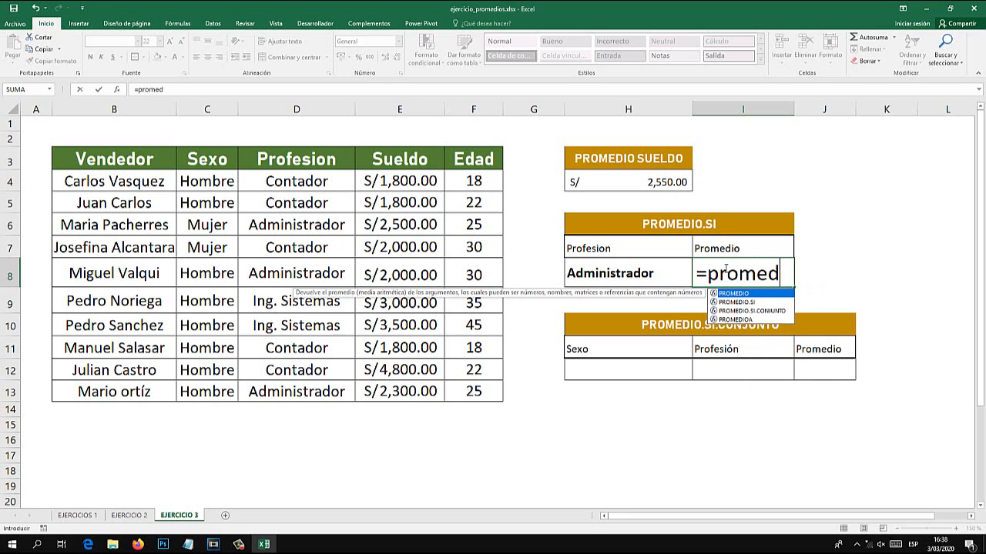
{"action": "type", "text": "io.si"}
{"action": "key", "text": "Tab"}
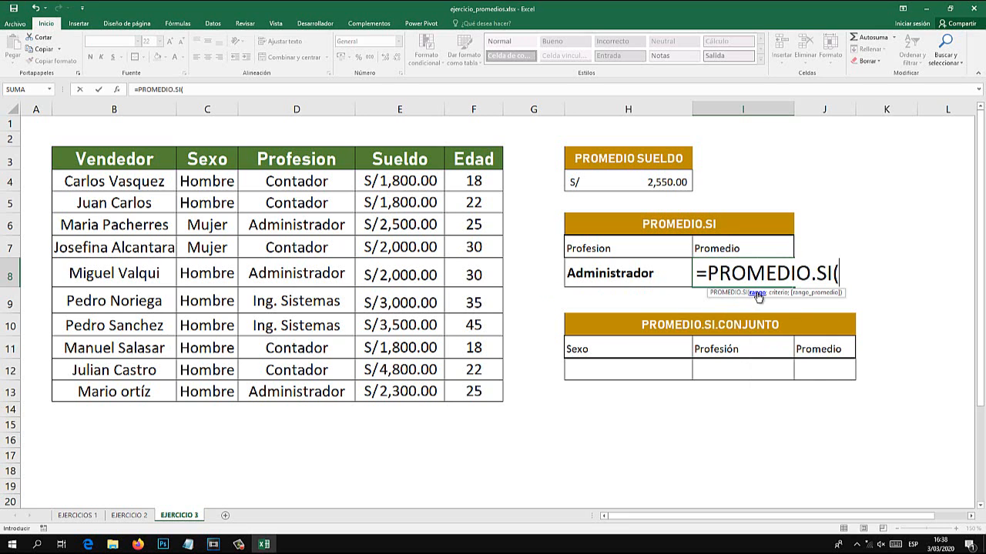
{"action": "key", "text": "super+plus"}
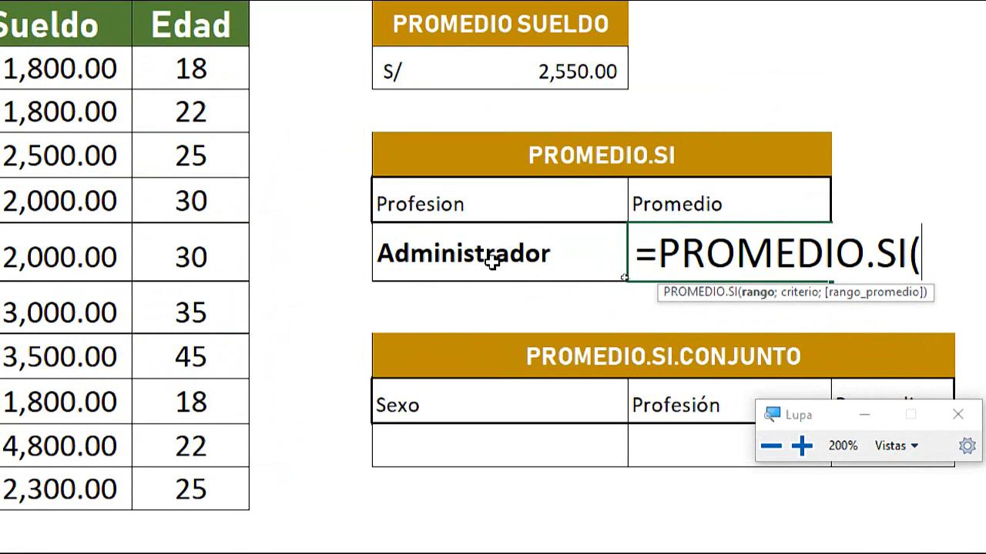
{"action": "key", "text": "super+Escape"}
{"action": "left_click_drag", "start_coordinate": [291, 182], "coordinate": [307, 391]}
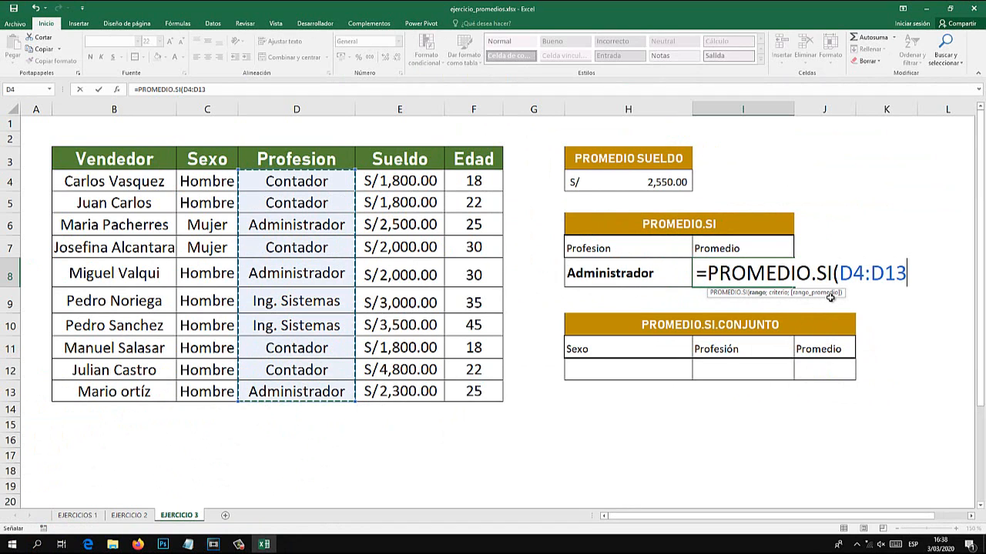
{"action": "type", "text": ";"}
Finish the I8 formula with H8 as the criterion and the Sueldo cells E4:E13 as the range to average.
{"action": "key", "text": "super+plus"}
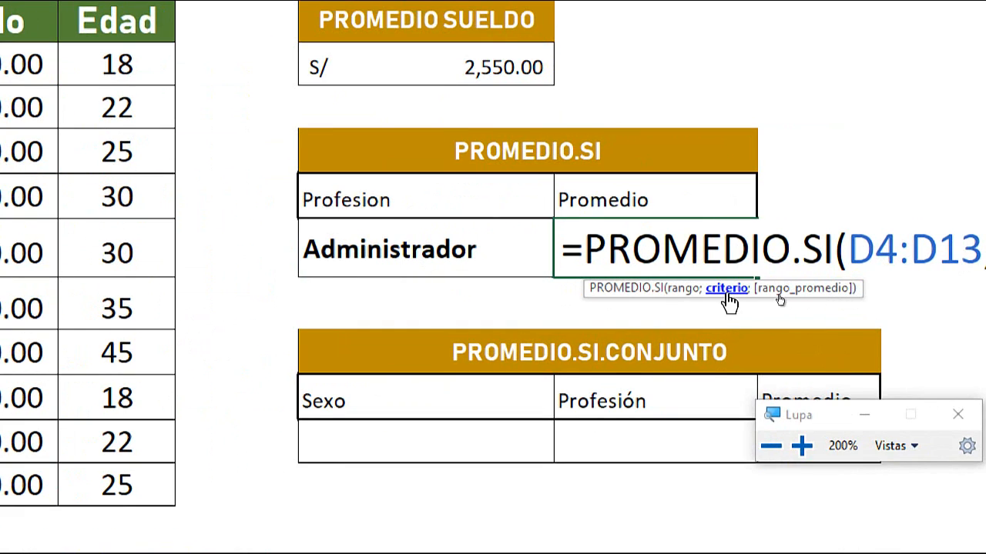
{"action": "left_click", "coordinate": [433, 248]}
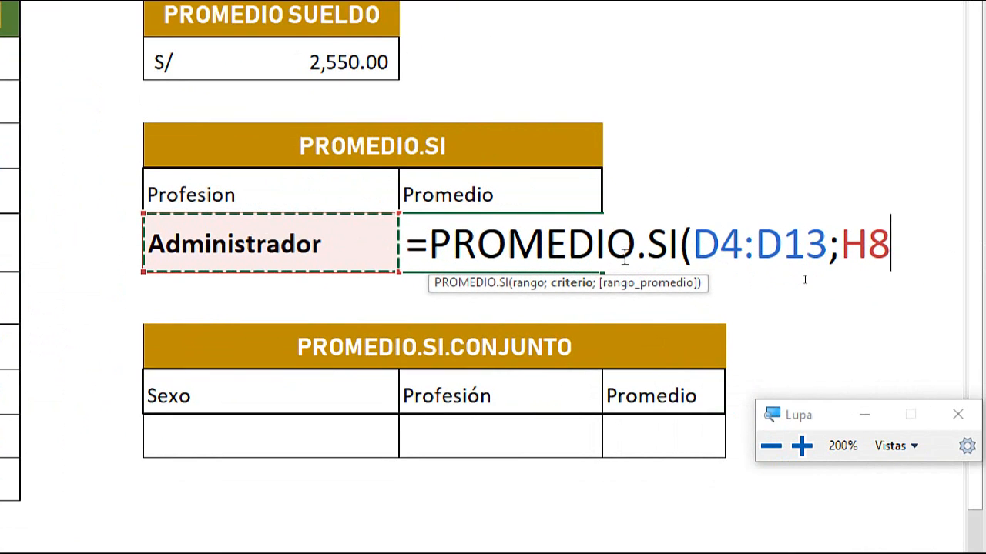
{"action": "type", "text": ";"}
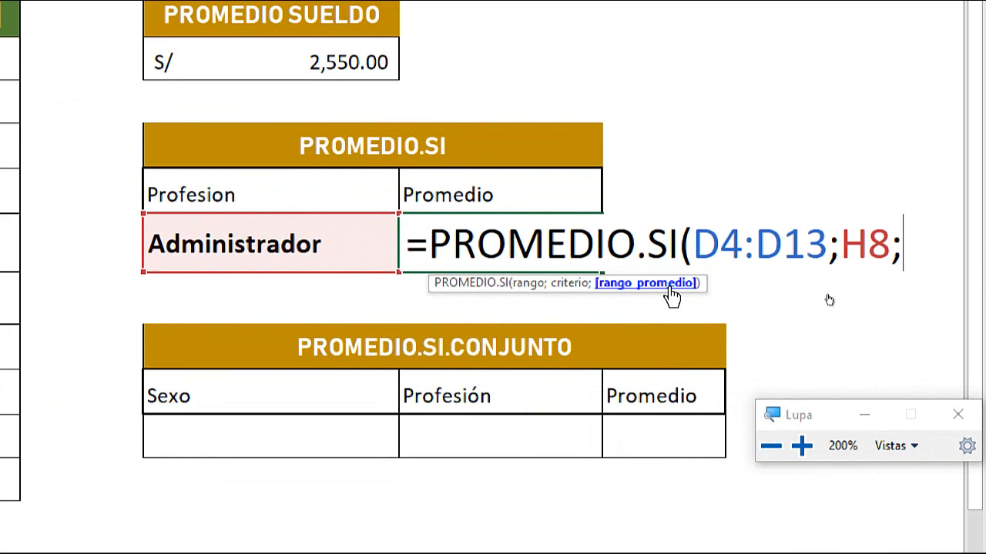
{"action": "key", "text": "super+Escape"}
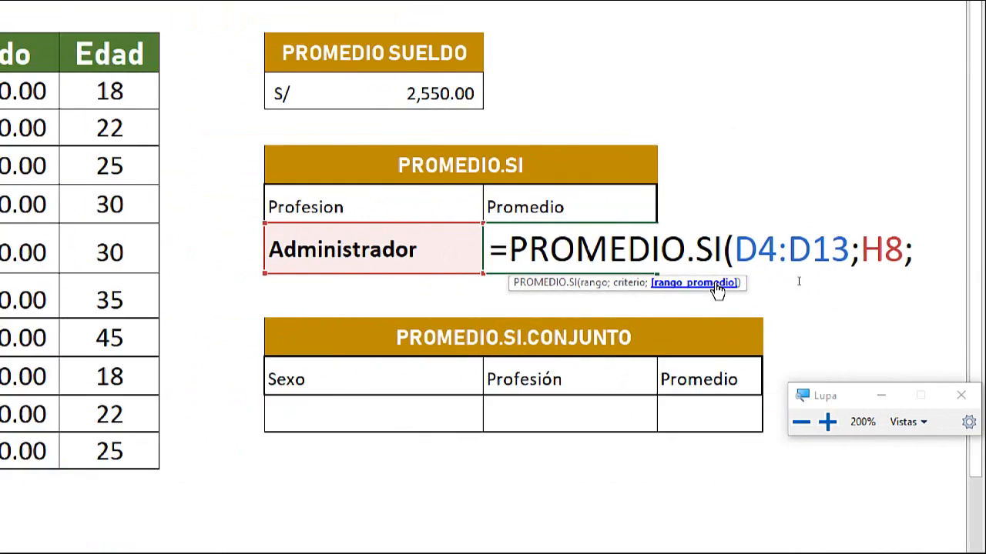
{"action": "left_click_drag", "start_coordinate": [389, 179], "coordinate": [409, 391]}
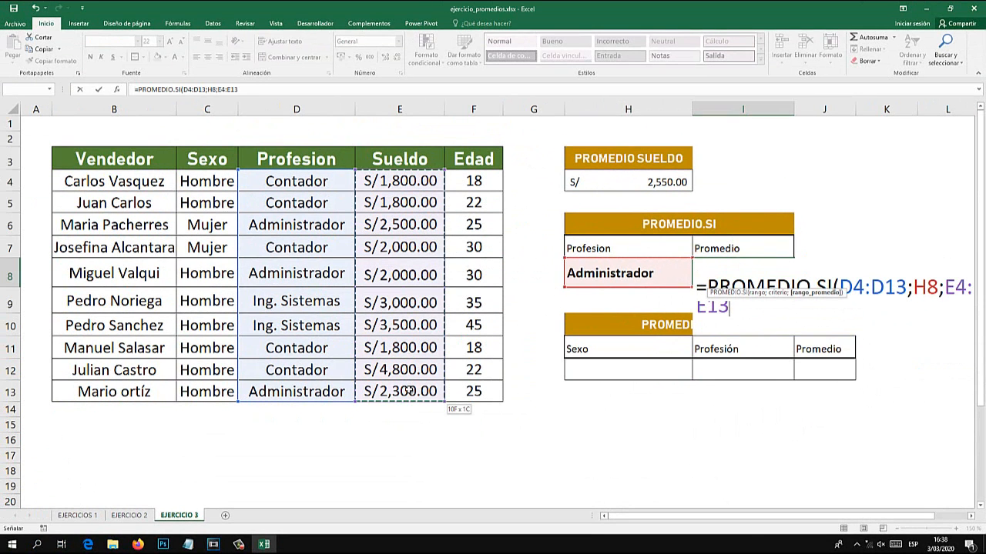
{"action": "type", "text": ")"}
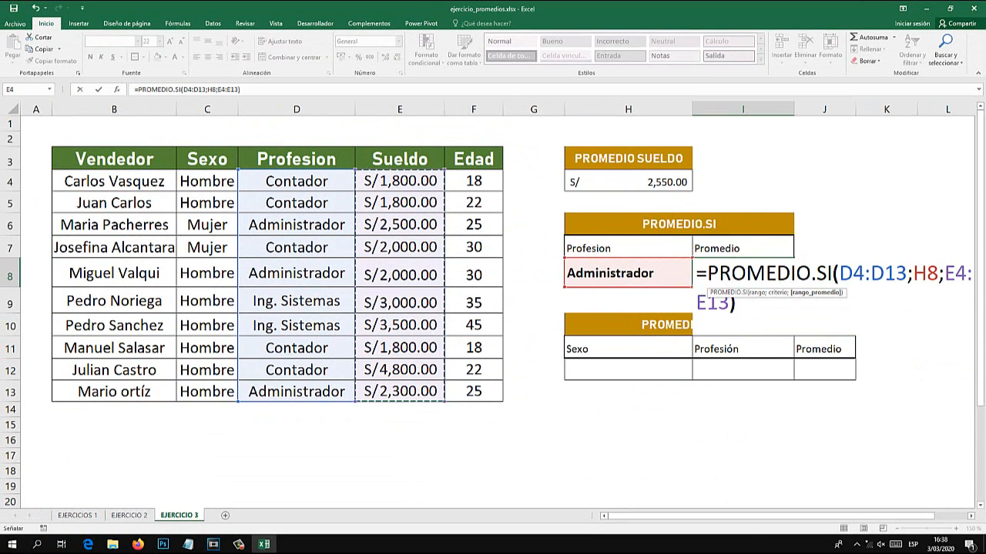
{"action": "key", "text": "Return"}
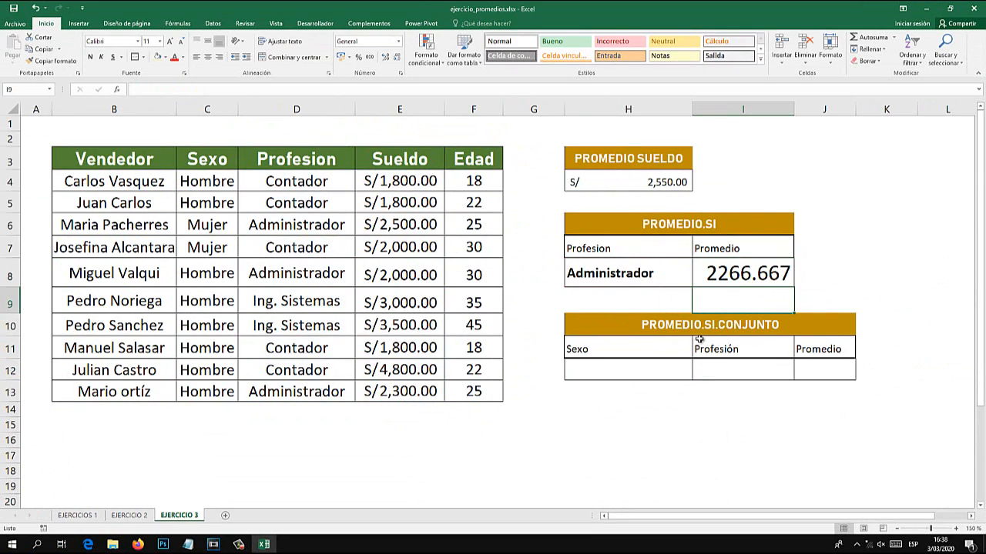
{"action": "left_click", "coordinate": [658, 367]}
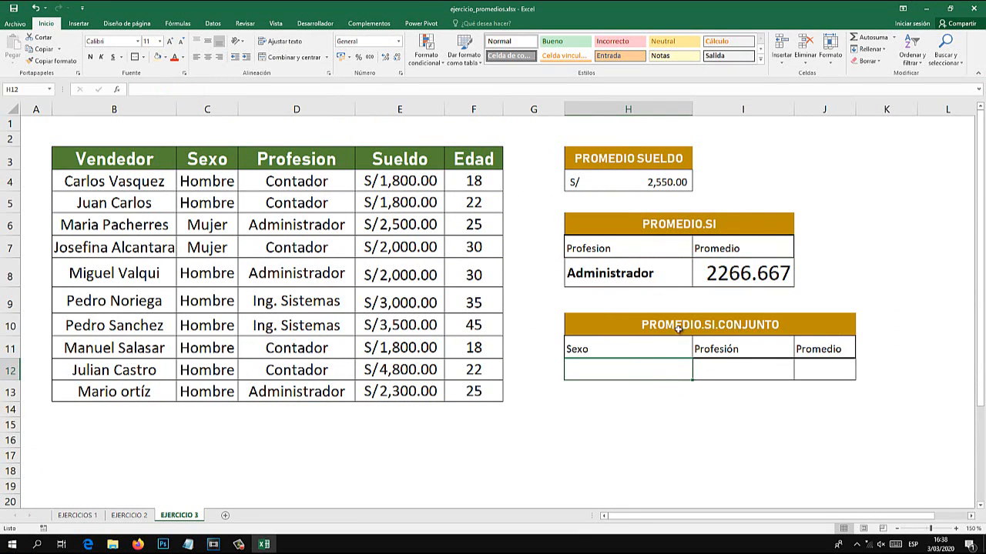
{"action": "left_click", "coordinate": [714, 332]}
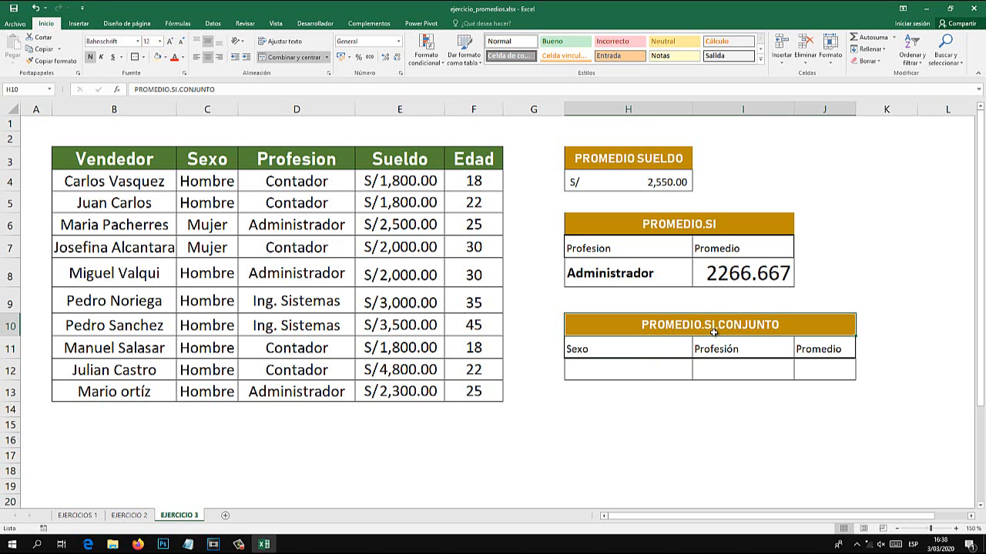
{"action": "key", "text": "super+plus"}
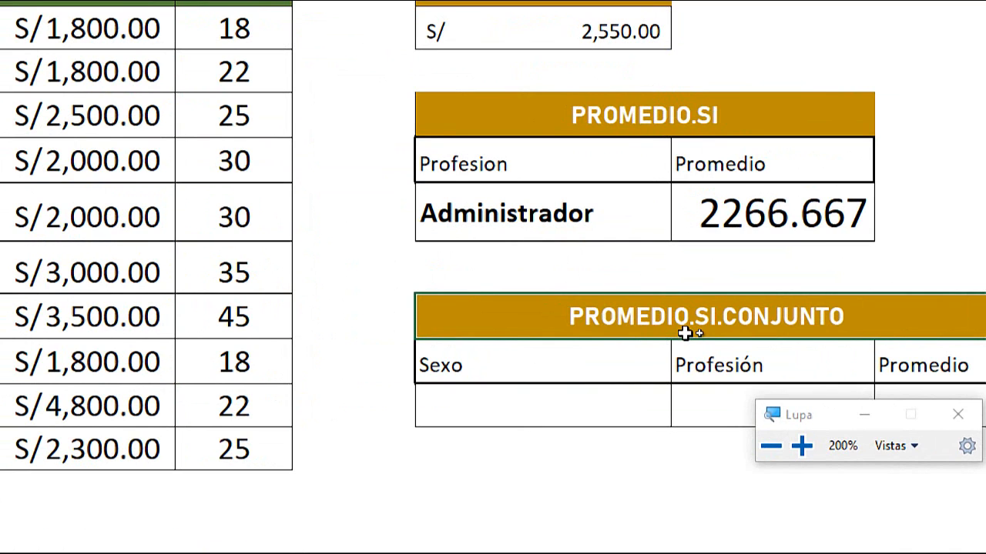
Fill the PROMEDIO.SI.CONJUNTO table's criteria with Hombre as Sexo in H12 and Contador as Profesión in I12.
{"action": "left_click", "coordinate": [481, 412]}
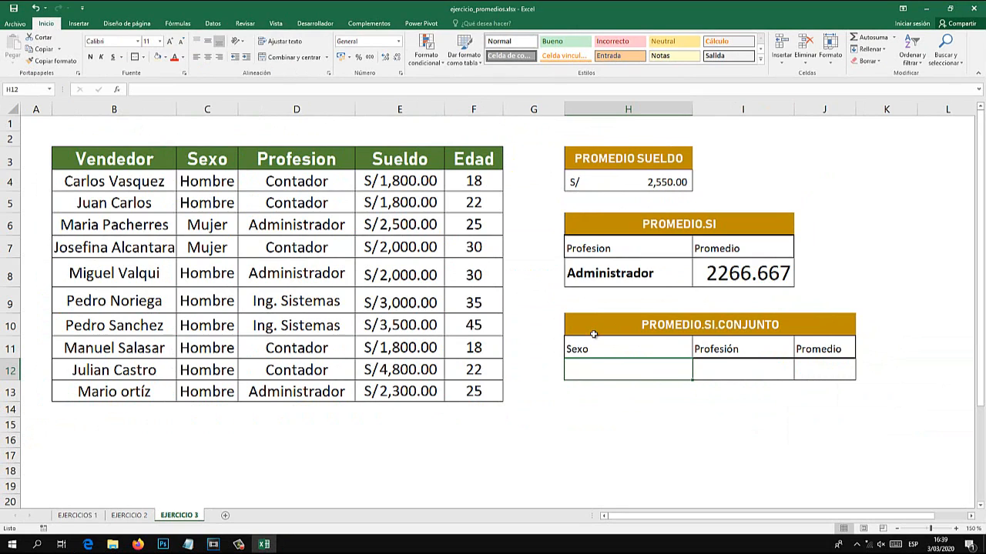
{"action": "type", "text": "Hombre"}
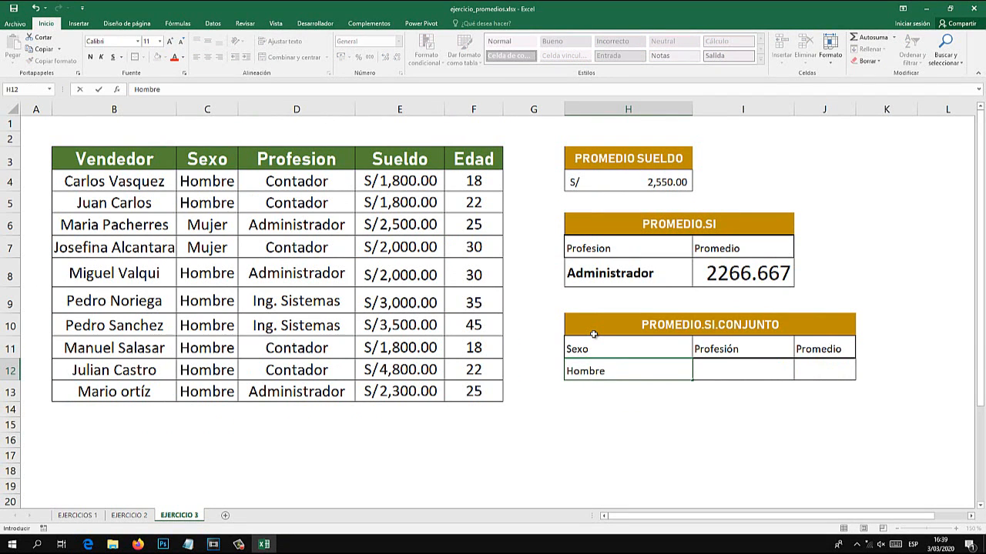
{"action": "left_click", "coordinate": [712, 372]}
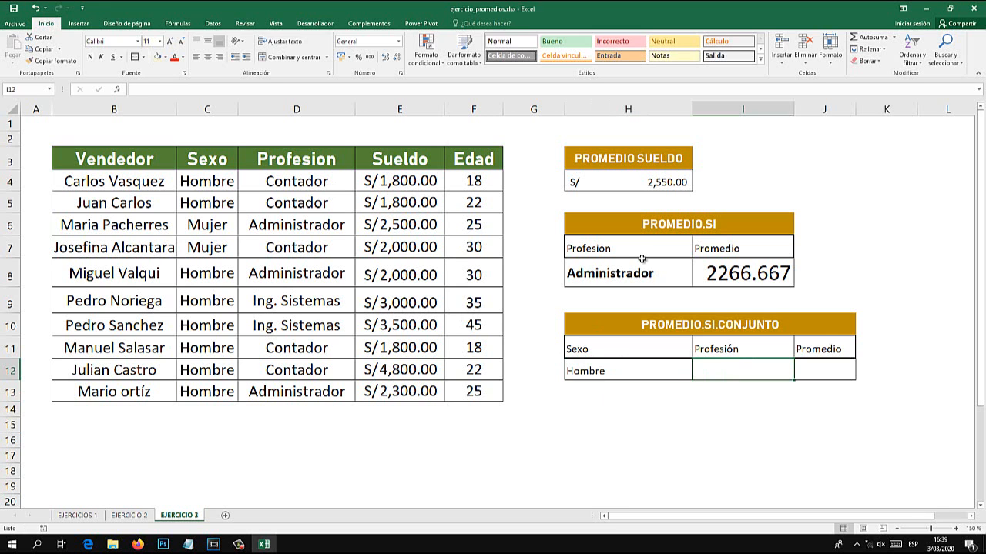
{"action": "type", "text": "Contador"}
{"action": "key", "text": "Return"}
{"action": "key", "text": "super+plus"}
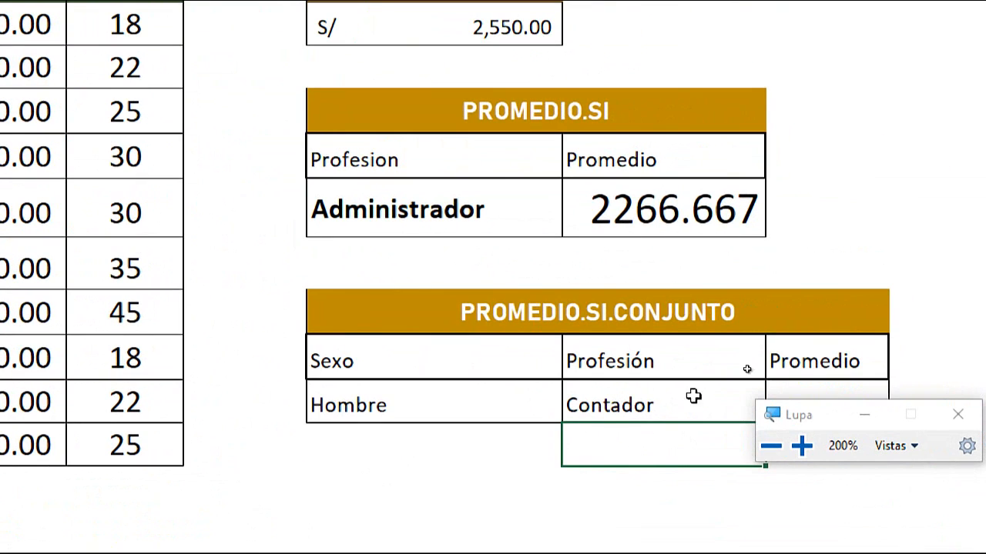
{"action": "left_click", "coordinate": [625, 375]}
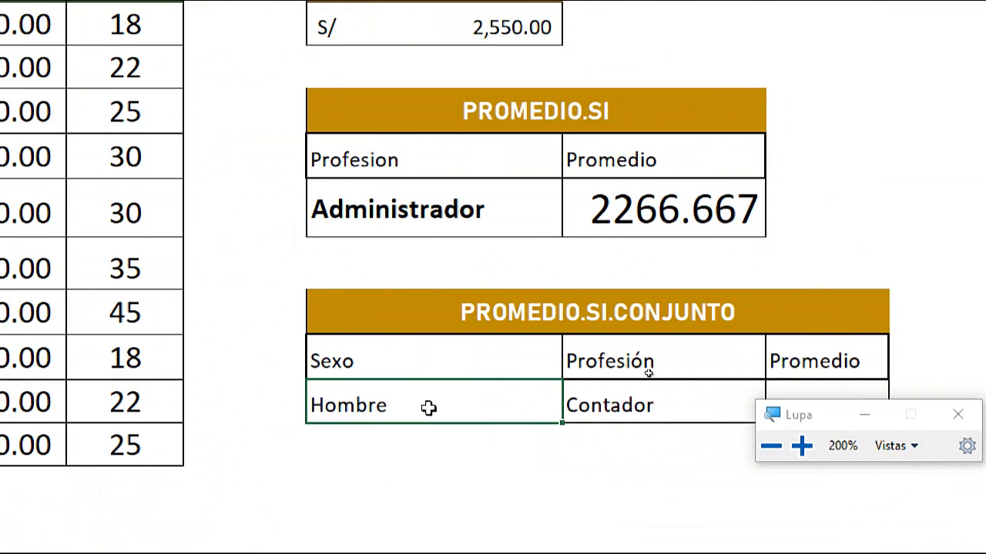
{"action": "left_click", "coordinate": [619, 406]}
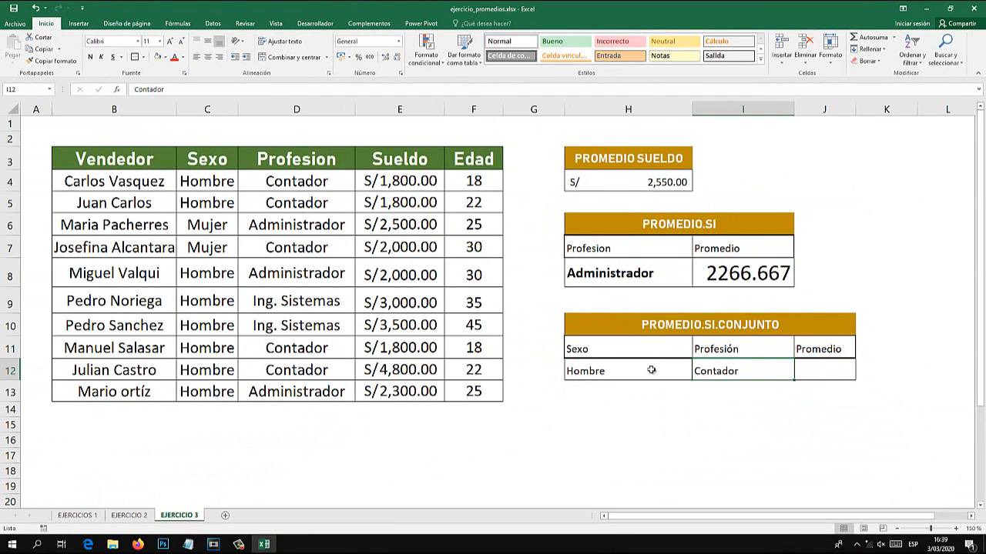
{"action": "left_click_drag", "start_coordinate": [498, 399], "coordinate": [657, 402]}
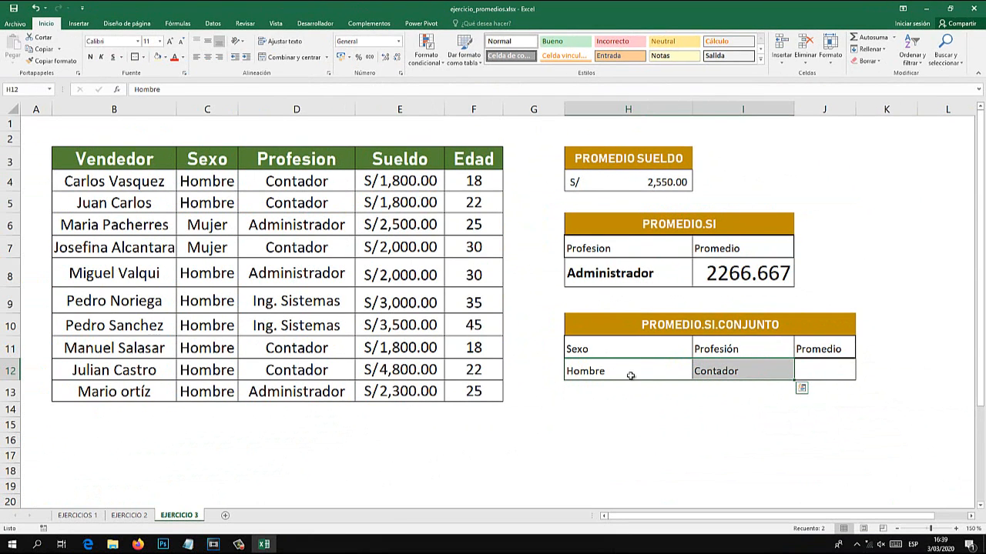
Start a PROMEDIO.SI.CONJUNTO formula in J12 with the Sueldo cells E4:E13 as the range to average.
{"action": "left_click", "coordinate": [808, 370]}
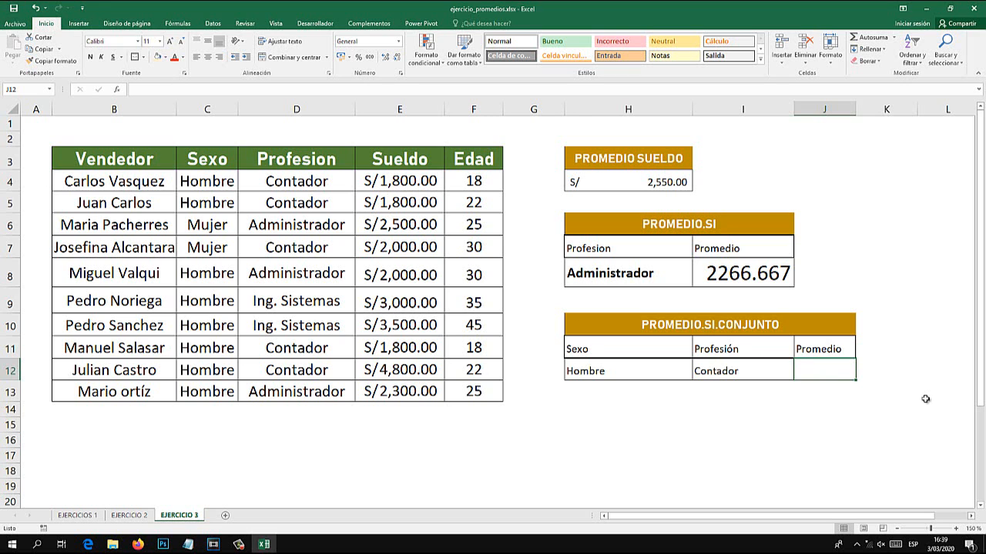
{"action": "key", "text": "super+plus"}
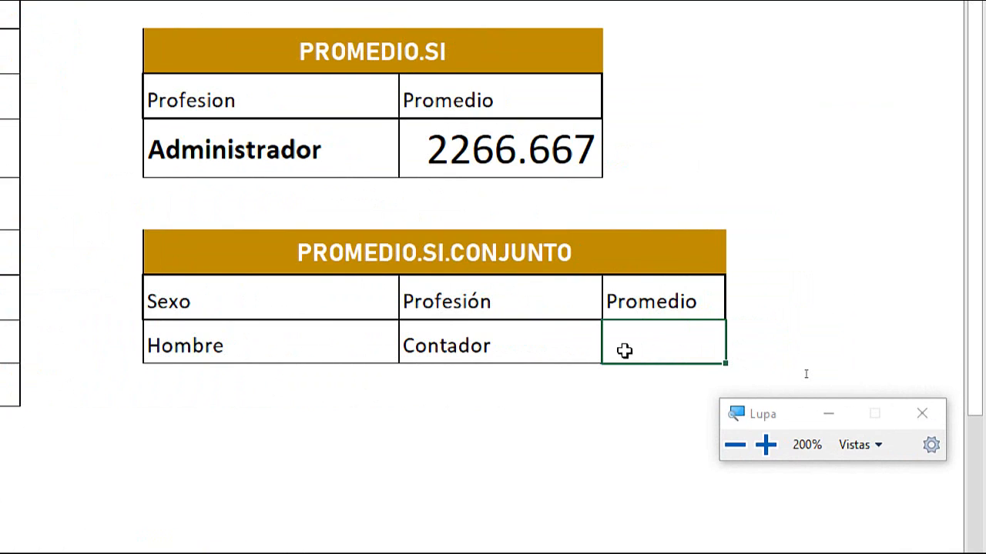
{"action": "type", "text": "=promedio"}
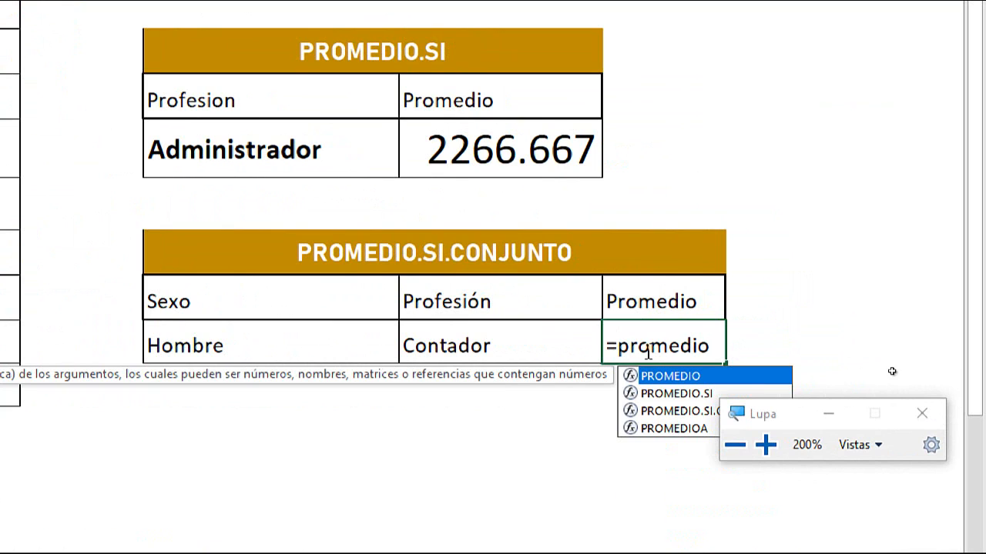
{"action": "left_click_drag", "start_coordinate": [800, 414], "coordinate": [771, 180]}
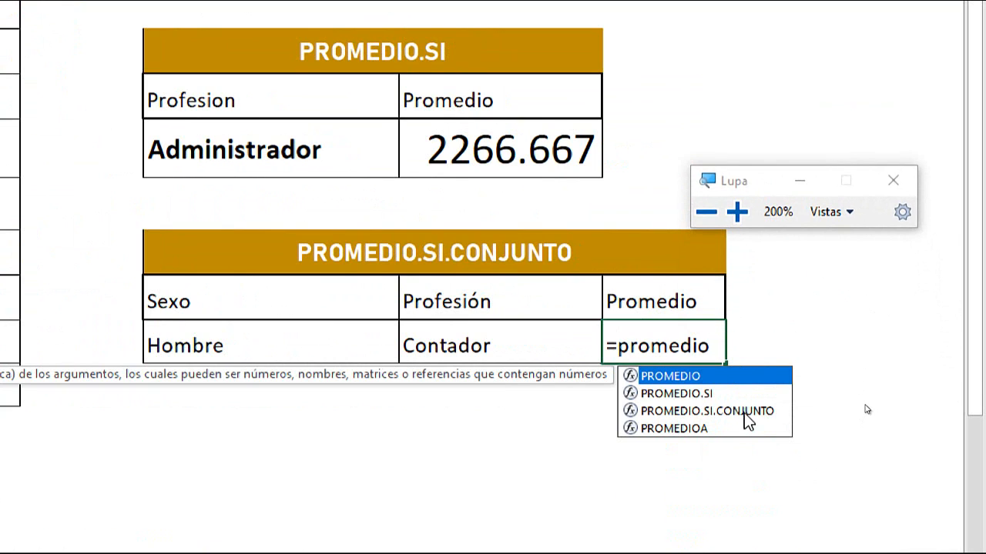
{"action": "double_click", "coordinate": [746, 412]}
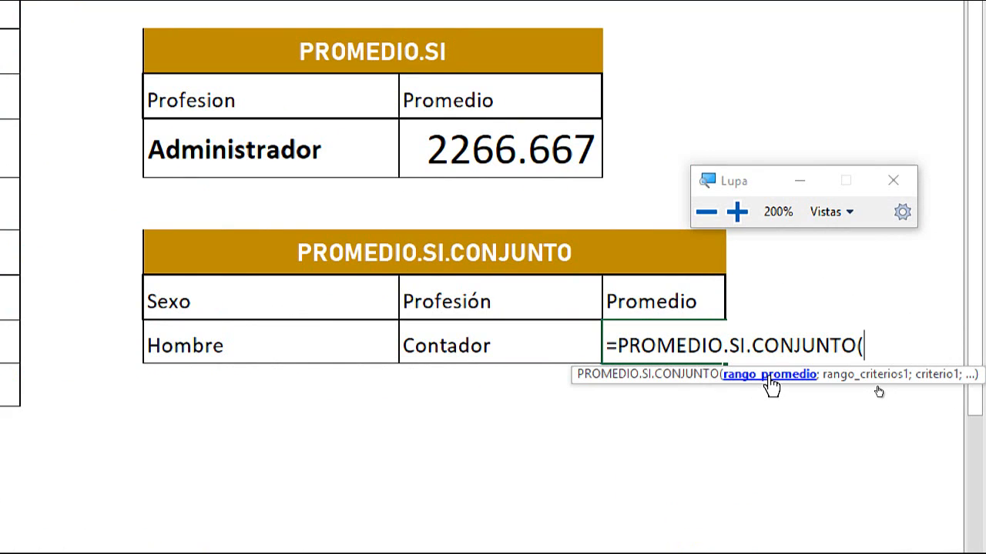
{"action": "key", "text": "super+Escape"}
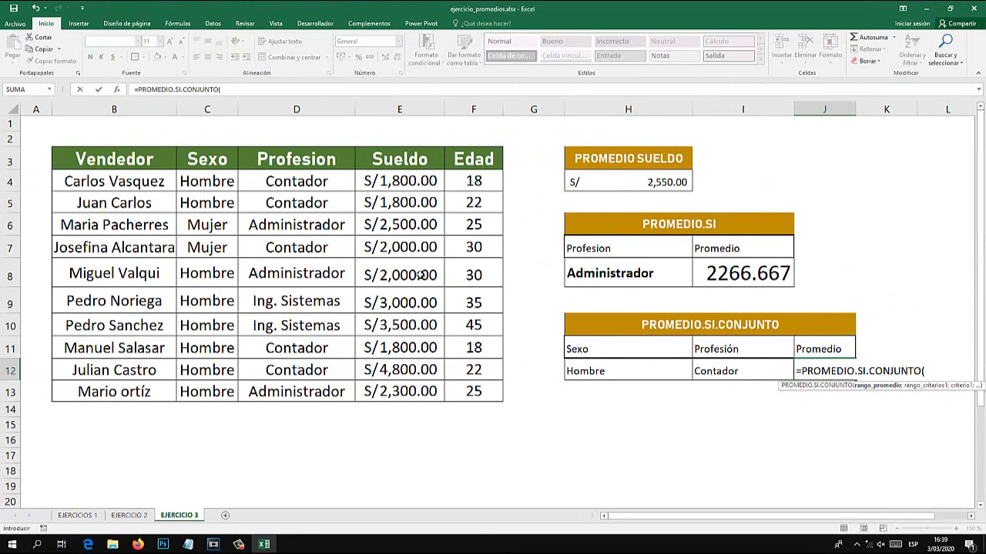
{"action": "left_click_drag", "start_coordinate": [409, 183], "coordinate": [416, 389]}
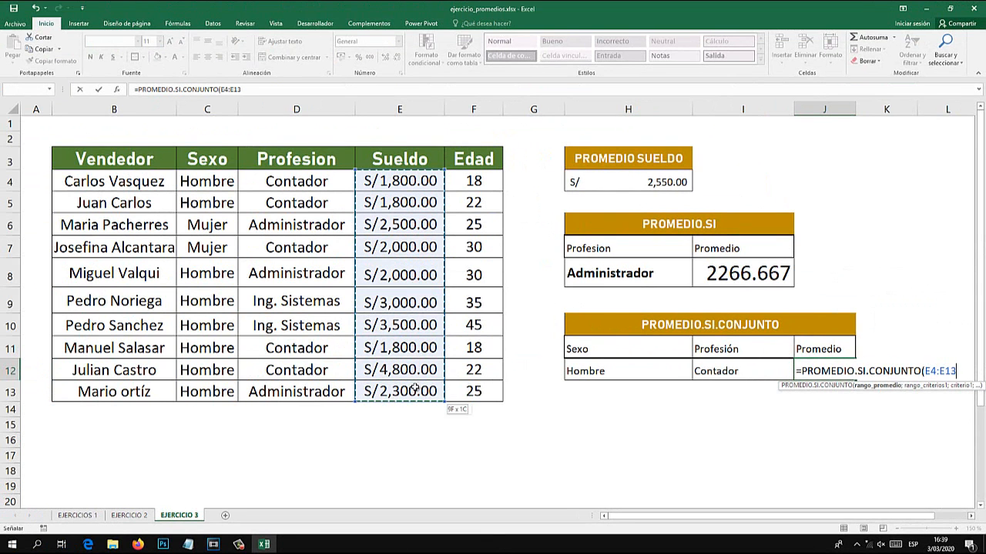
{"action": "key", "text": "super+plus"}
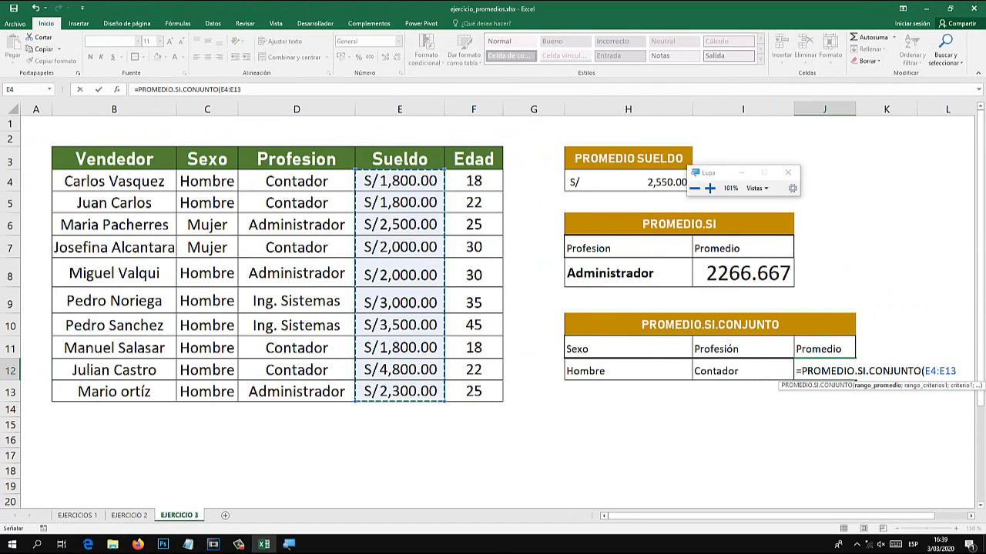
{"action": "type", "text": ";"}
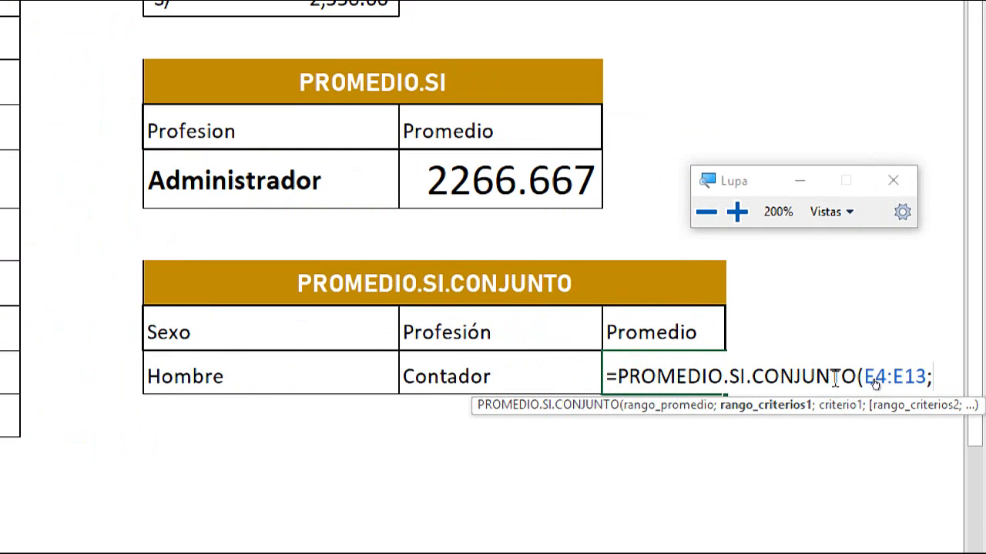
Add the first condition to the J12 formula: the Sexo cells C4:C13 as criteria range and H12 as criterion.
{"action": "key", "text": "super+Escape"}
{"action": "left_click_drag", "start_coordinate": [218, 191], "coordinate": [223, 390]}
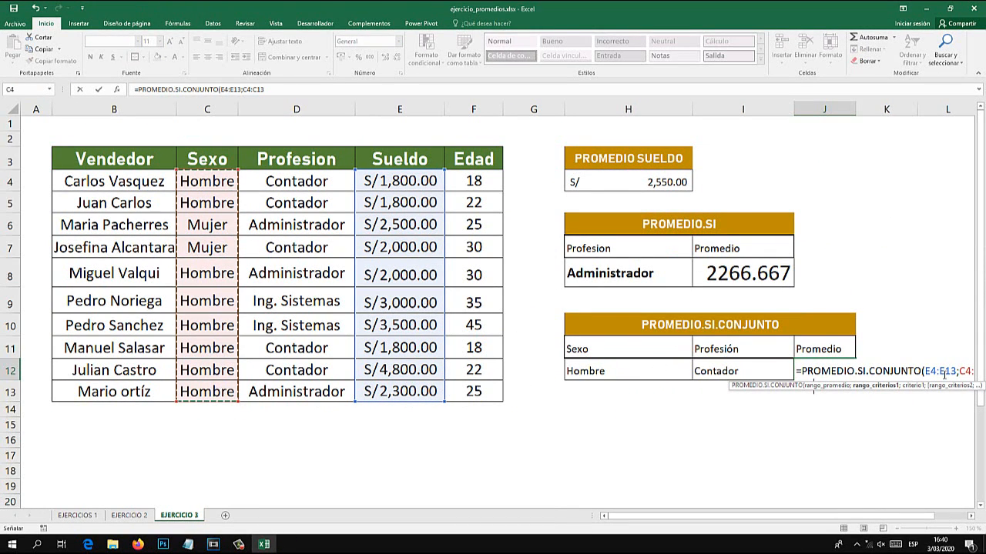
{"action": "key", "text": "super+plus"}
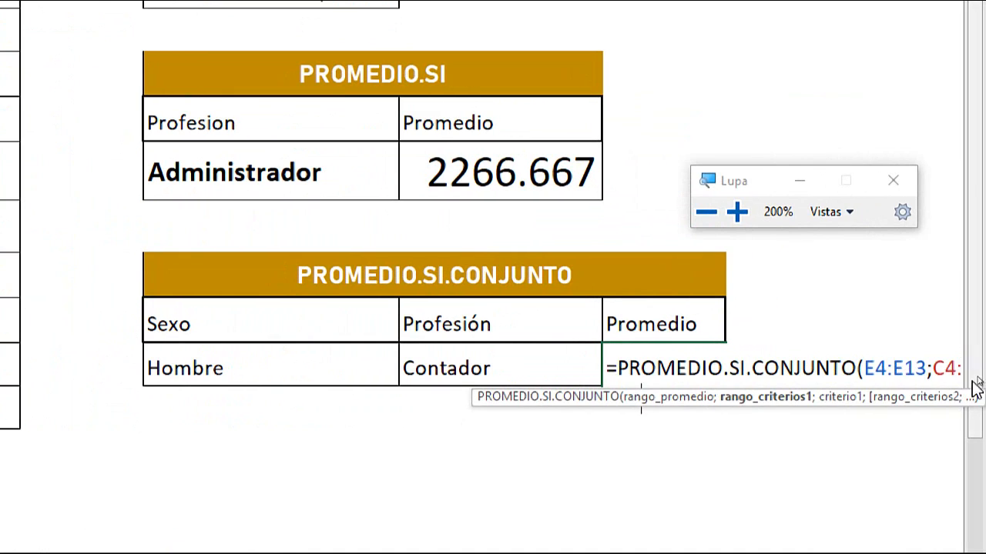
{"action": "type", "text": ";"}
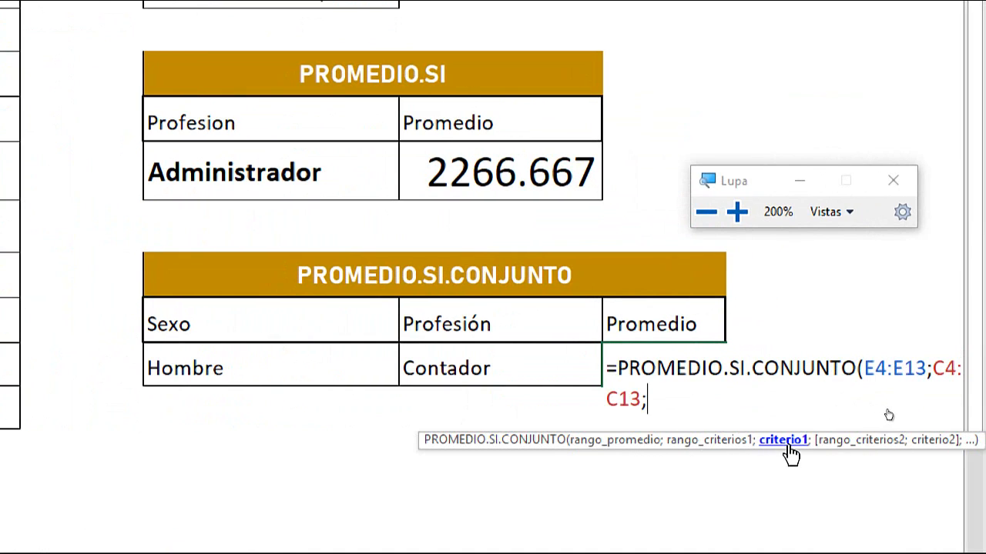
{"action": "left_click", "coordinate": [221, 366]}
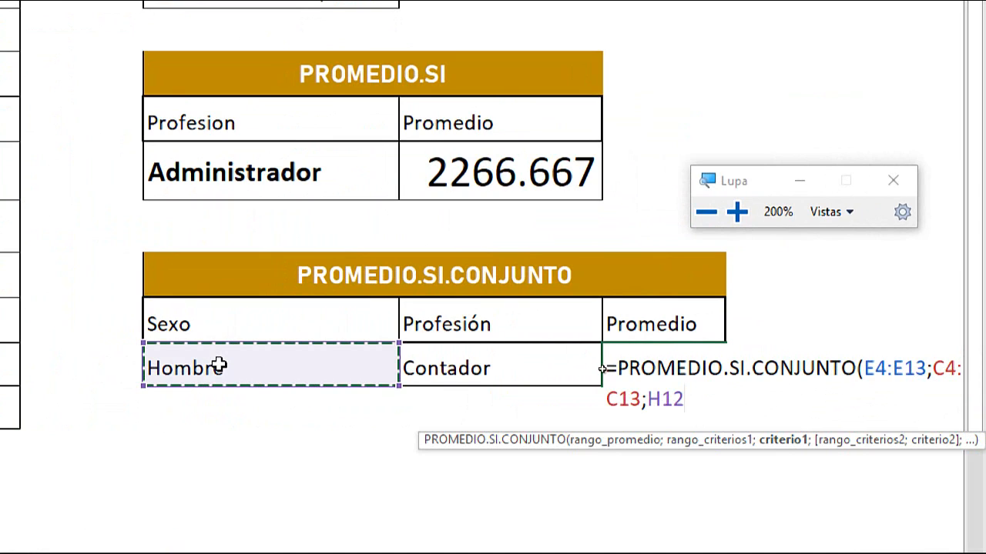
{"action": "type", "text": ";"}
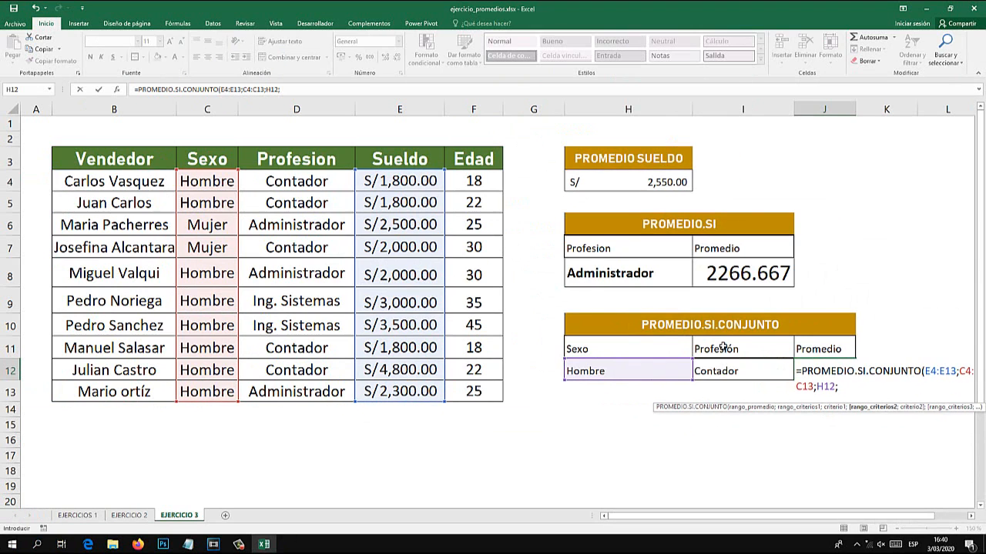
Finish the J12 formula with the Profesion cells D4:D13 as second criteria range and I12 as its criterion.
{"action": "left_click", "coordinate": [310, 183]}
{"action": "left_click_drag", "start_coordinate": [312, 202], "coordinate": [324, 388]}
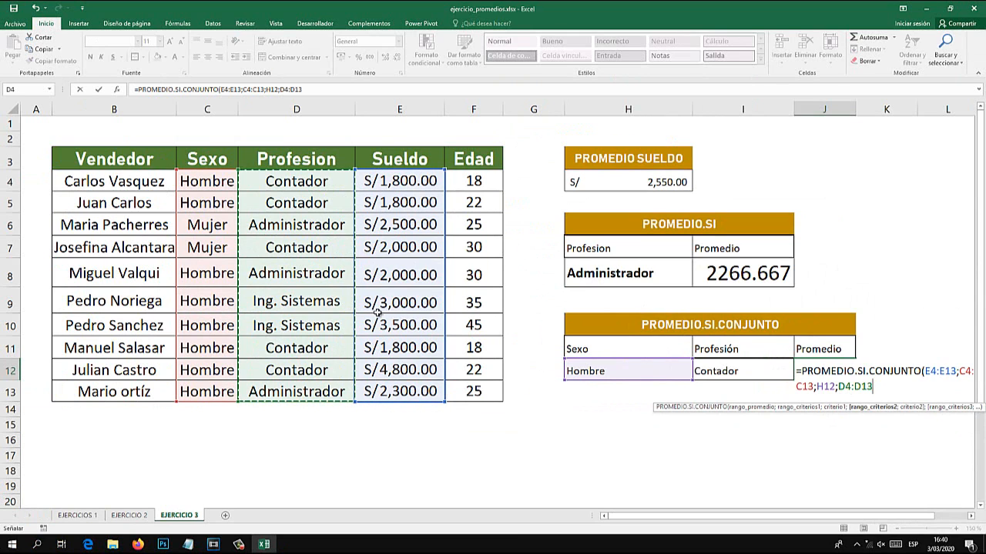
{"action": "key", "text": "super+plus"}
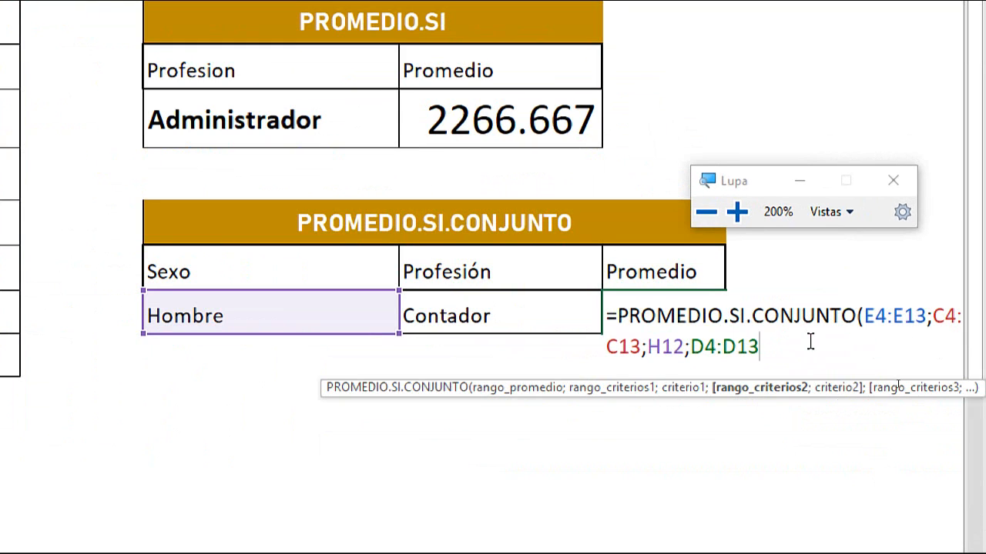
{"action": "type", "text": ";"}
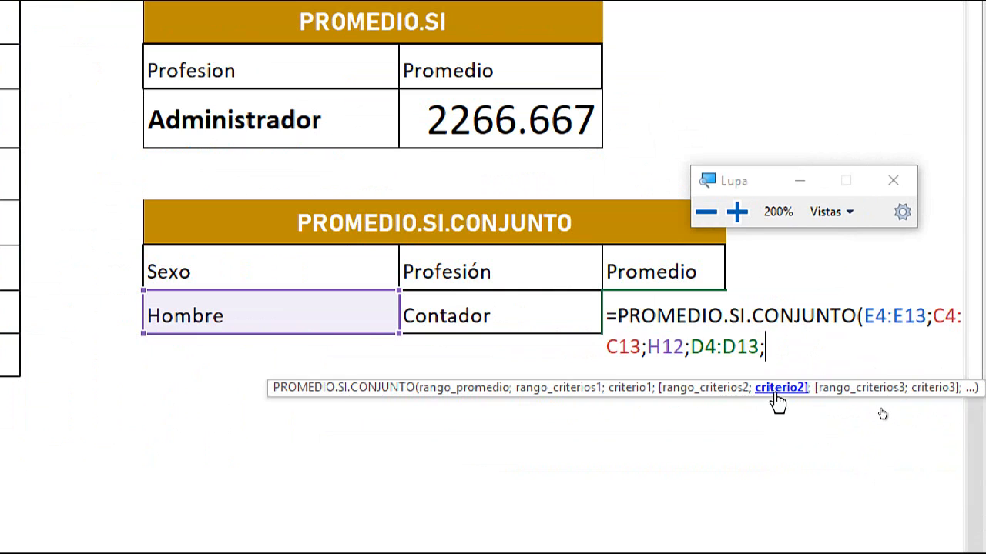
{"action": "left_click", "coordinate": [477, 314]}
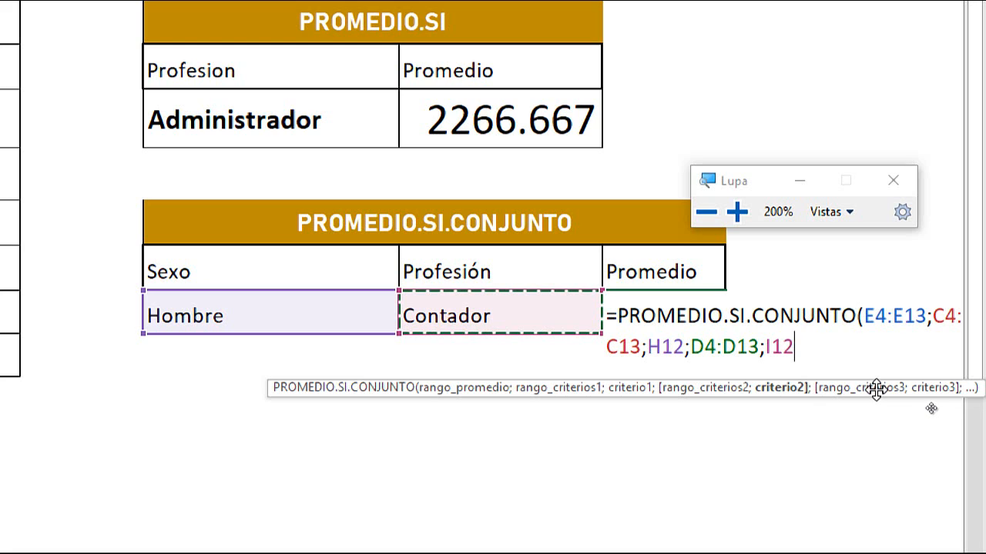
{"action": "key", "text": "super+Escape"}
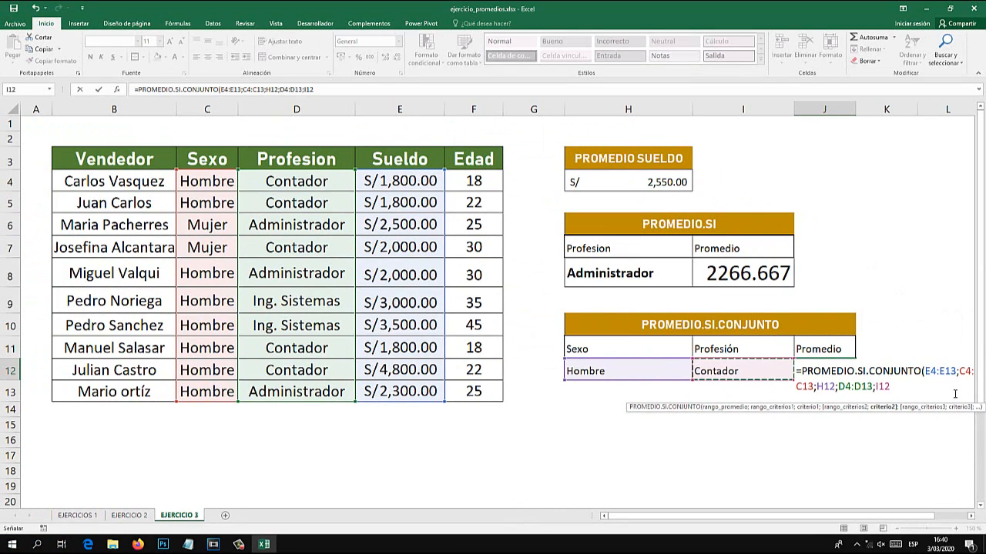
{"action": "key", "text": "super+plus"}
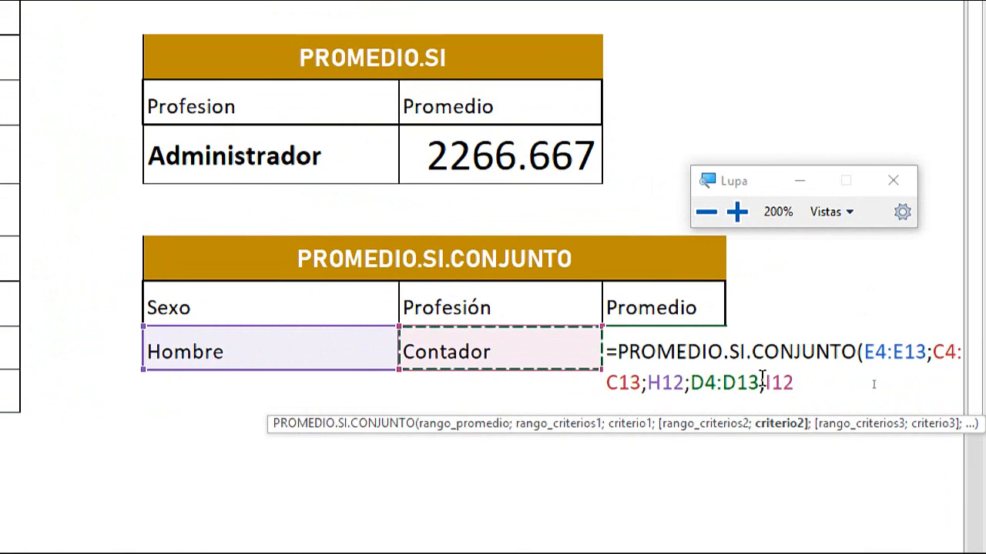
{"action": "type", "text": ")"}
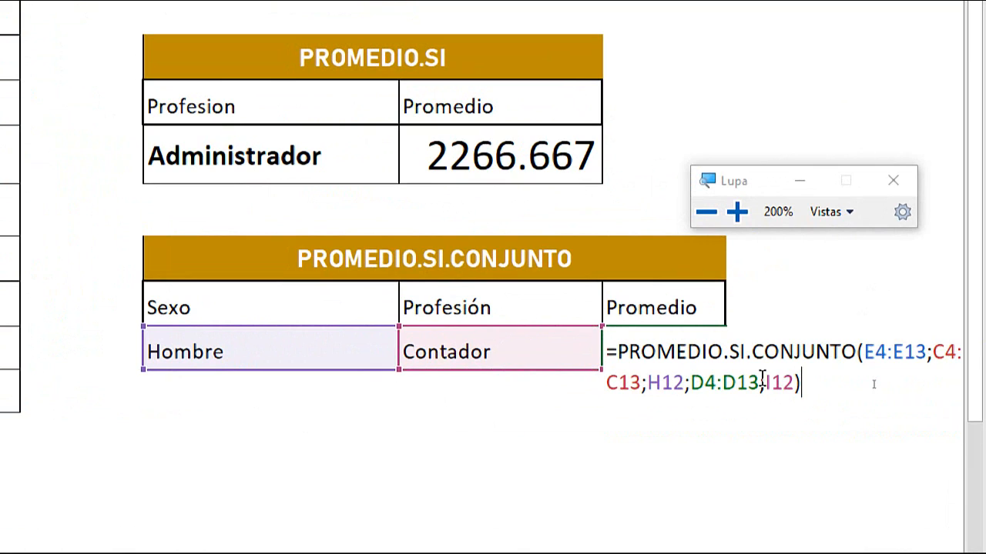
{"action": "key", "text": "Return"}
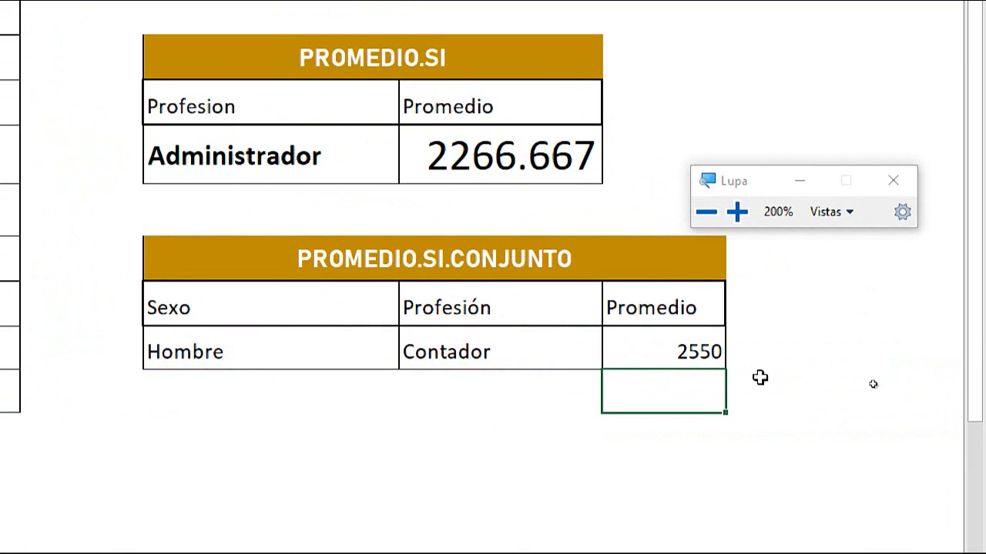
{"action": "left_click", "coordinate": [664, 352]}
Change the Sexo criterion in H12 to Mujer and check the average in J12.
{"action": "key", "text": "super+Escape"}
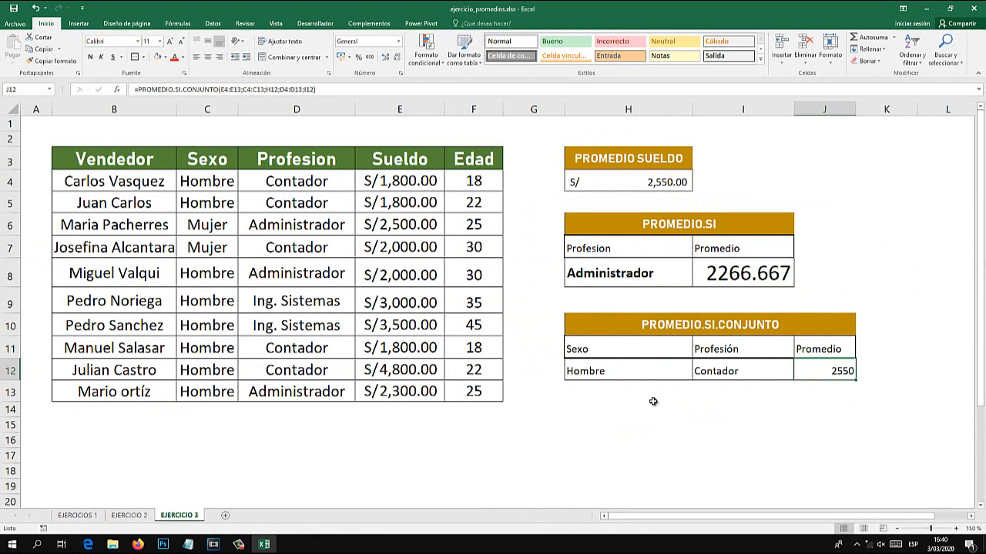
{"action": "left_click", "coordinate": [618, 375]}
{"action": "type", "text": "Mujer"}
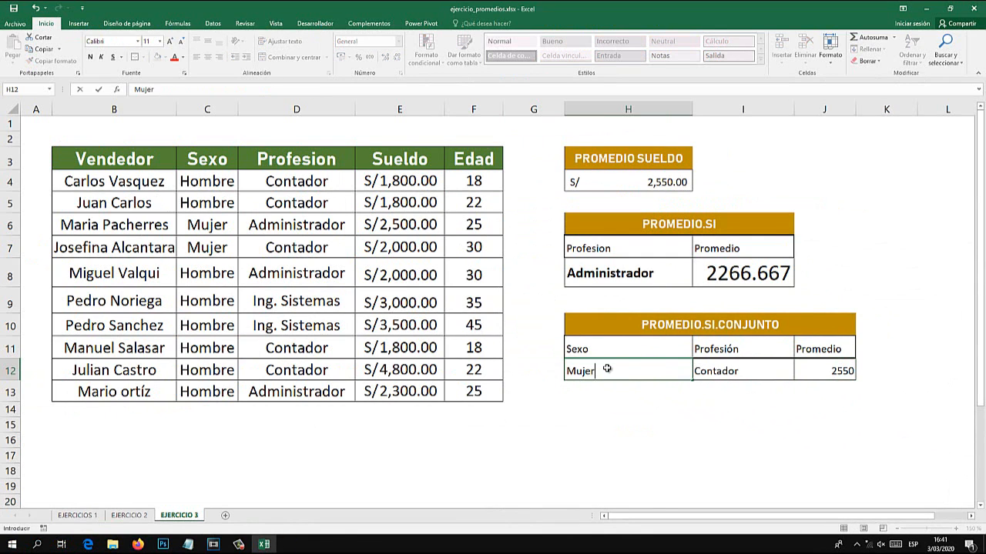
{"action": "key", "text": "Return"}
{"action": "left_click", "coordinate": [837, 362]}
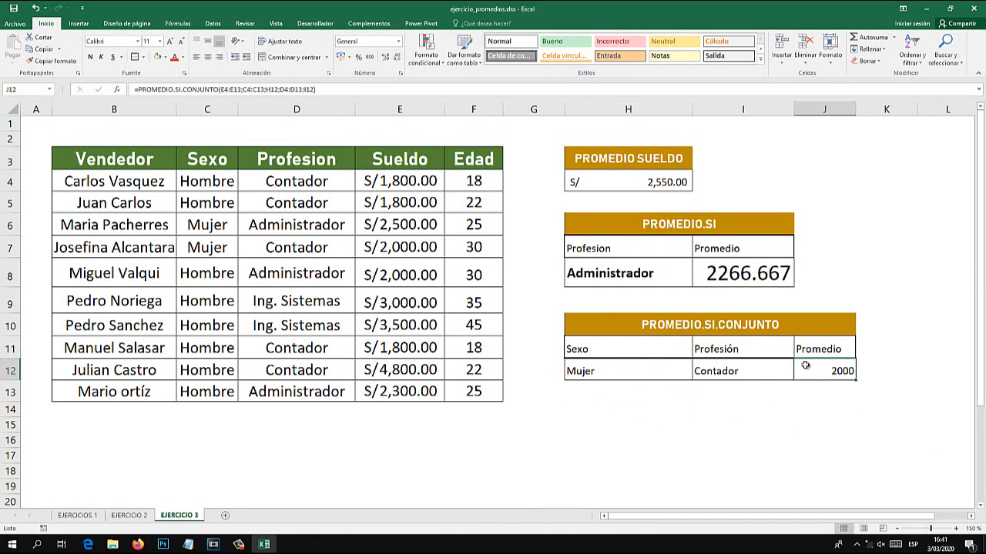
Change the Profesión criterion in I12 of the PROMEDIO.SI.CONJUNTO table to Administrador.
{"action": "left_click", "coordinate": [733, 373]}
{"action": "type", "text": "Administrador"}
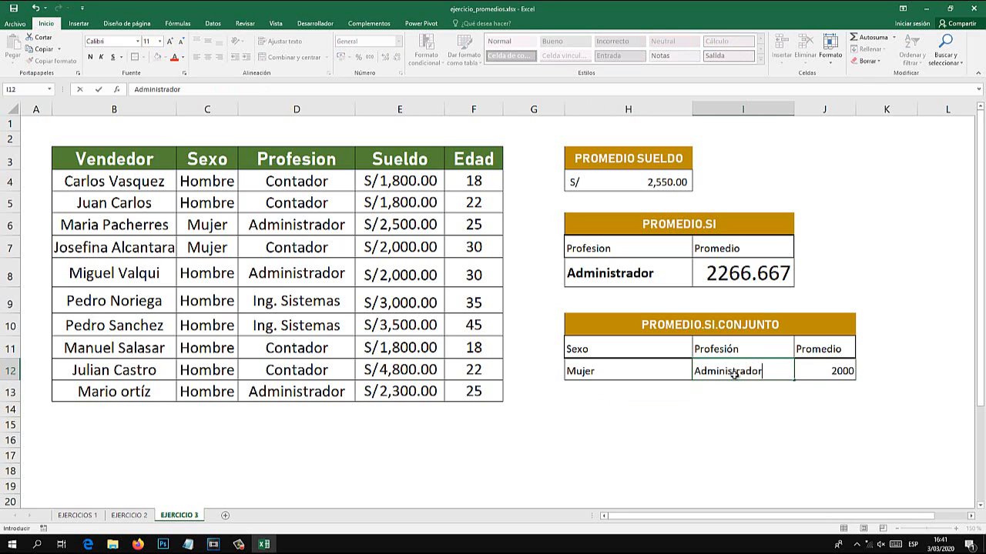
{"action": "key", "text": "Return"}
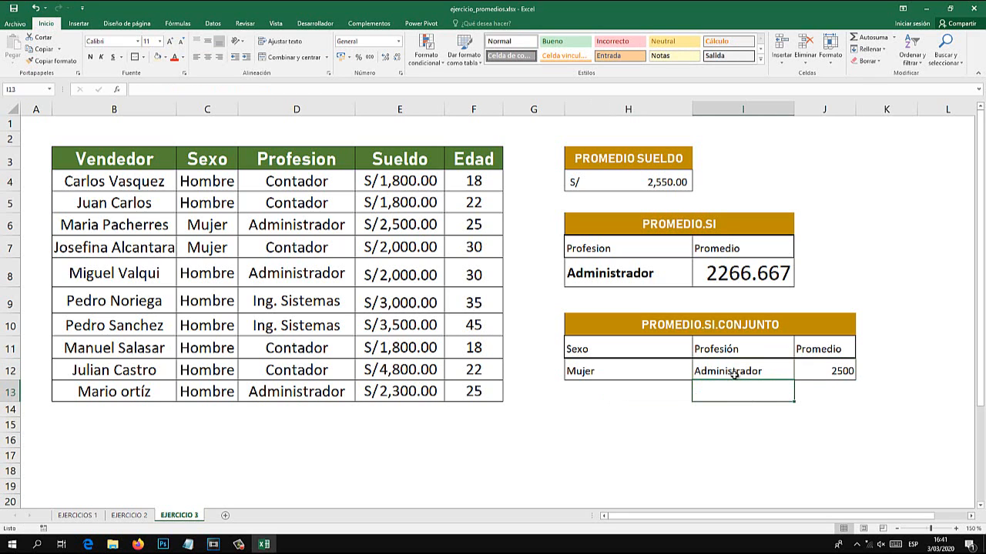
Make the Promedio result in J12 of the PROMEDIO.SI.CONJUNTO table bold.
{"action": "left_click", "coordinate": [652, 369]}
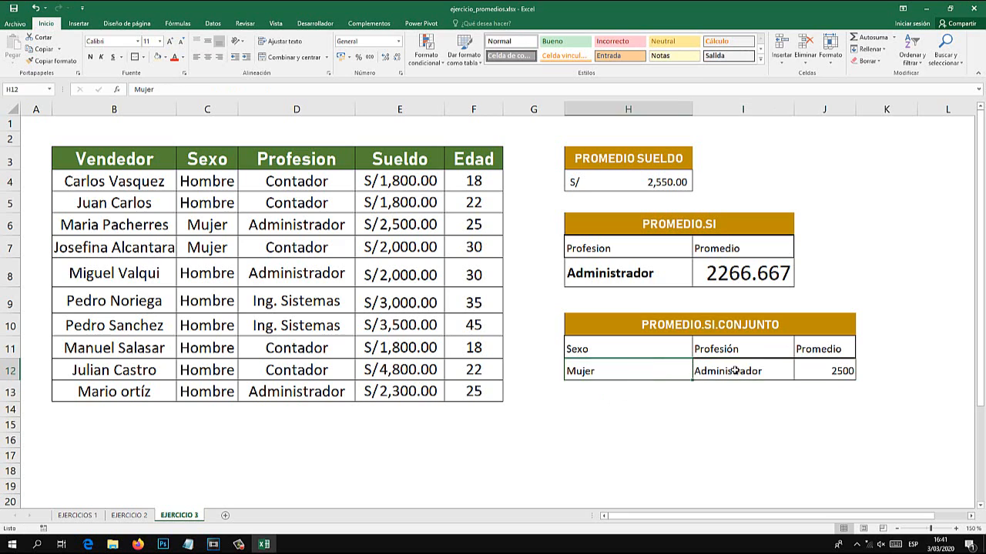
{"action": "left_click", "coordinate": [729, 365]}
{"action": "left_click", "coordinate": [832, 369]}
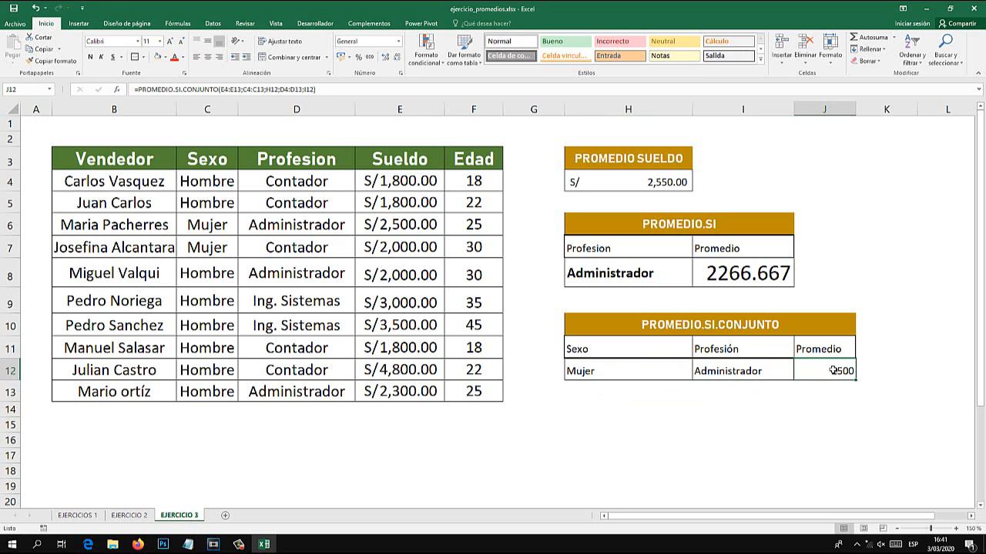
{"action": "left_click", "coordinate": [90, 57]}
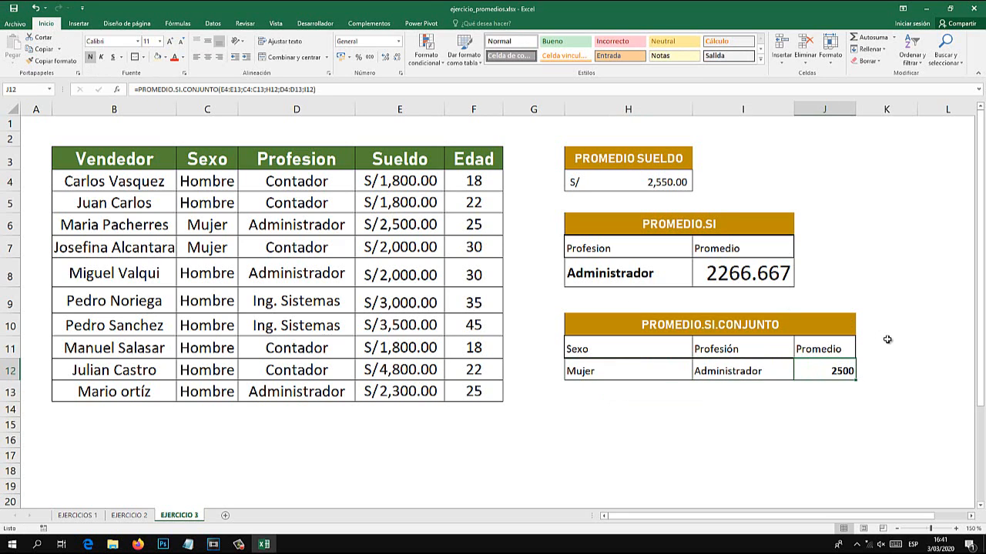